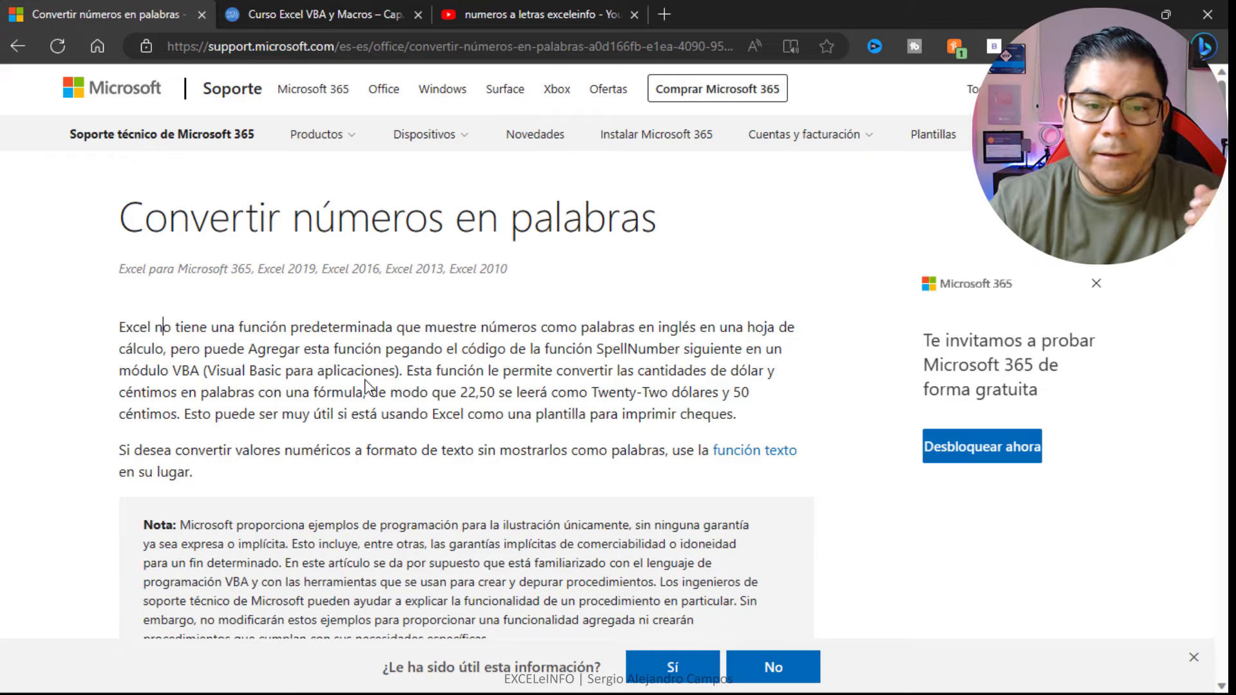
Read through the SpellNumber VBA code, then switch to the YouTube results for 'numeros a letras exceleinfo'.
{"action": "scroll", "coordinate": [365, 386], "scroll_direction": "down", "scroll_amount": 2}
{"action": "scroll", "coordinate": [365, 385], "scroll_direction": "down", "scroll_amount": 5}
{"action": "scroll", "coordinate": [354, 381], "scroll_direction": "down", "scroll_amount": 5}
{"action": "scroll", "coordinate": [348, 380], "scroll_direction": "down", "scroll_amount": 2}
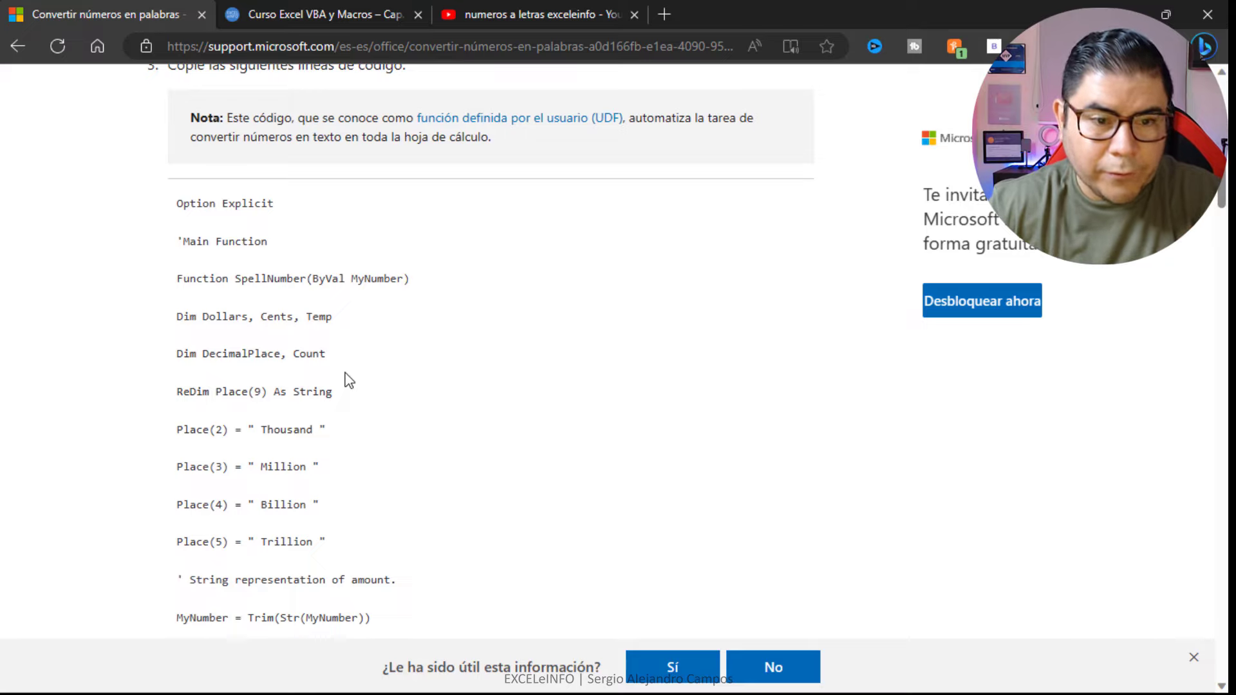
{"action": "scroll", "coordinate": [348, 380], "scroll_direction": "down", "scroll_amount": 8}
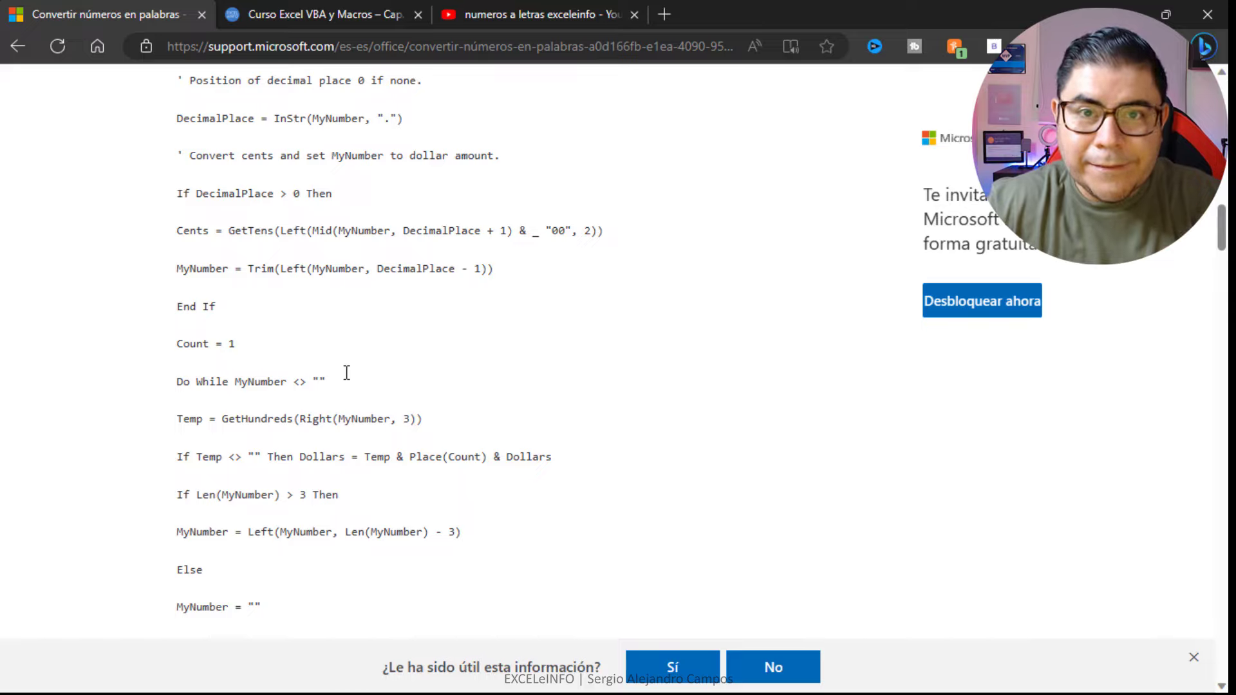
{"action": "scroll", "coordinate": [346, 373], "scroll_direction": "down", "scroll_amount": 5}
{"action": "scroll", "coordinate": [346, 379], "scroll_direction": "down", "scroll_amount": 2}
{"action": "scroll", "coordinate": [347, 379], "scroll_direction": "down", "scroll_amount": 3}
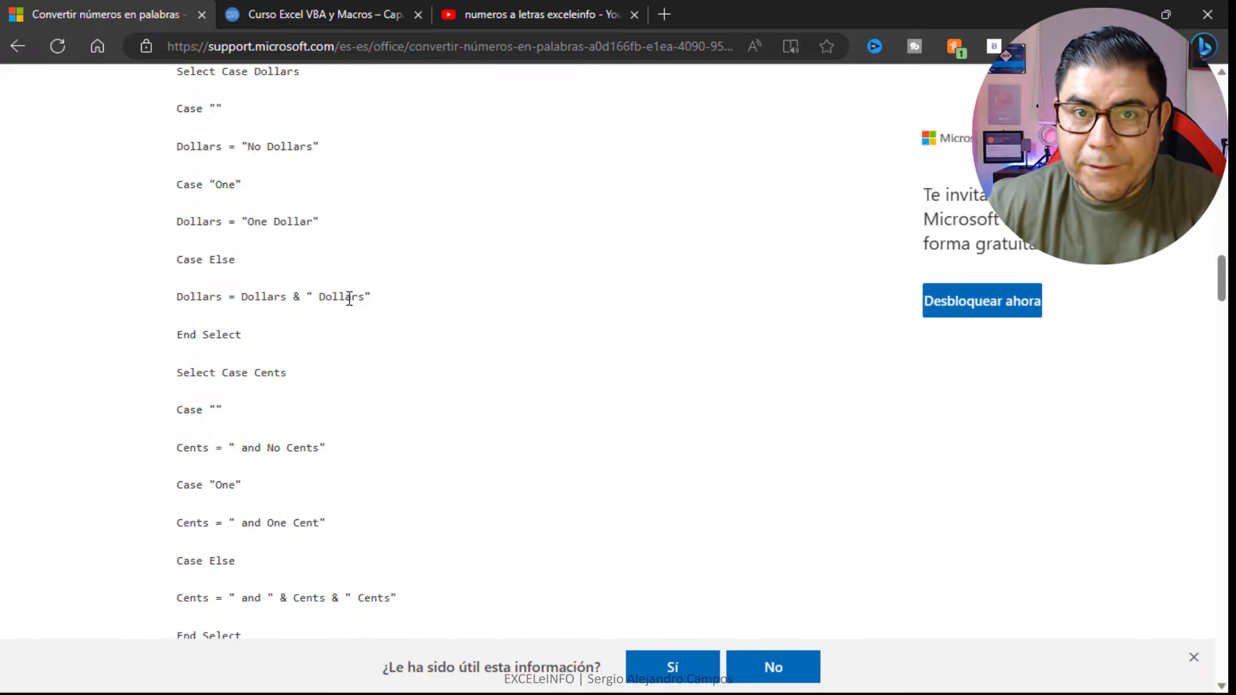
{"action": "key", "text": "Home"}
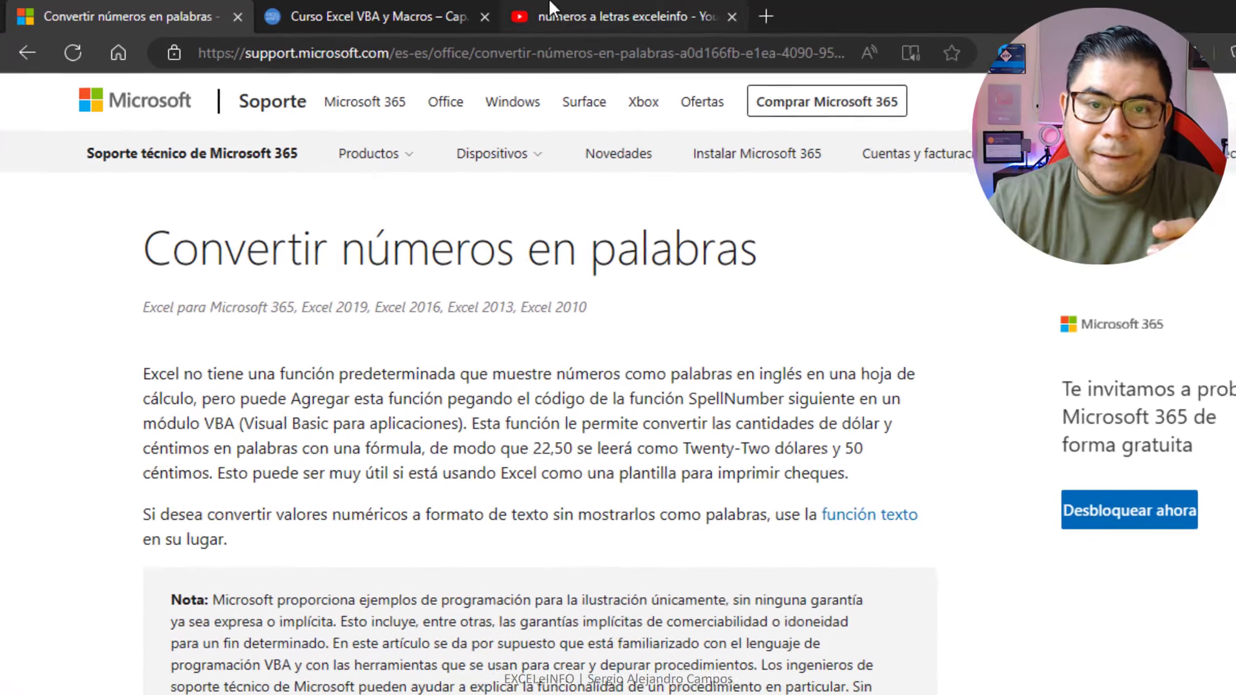
{"action": "left_click", "coordinate": [489, 14]}
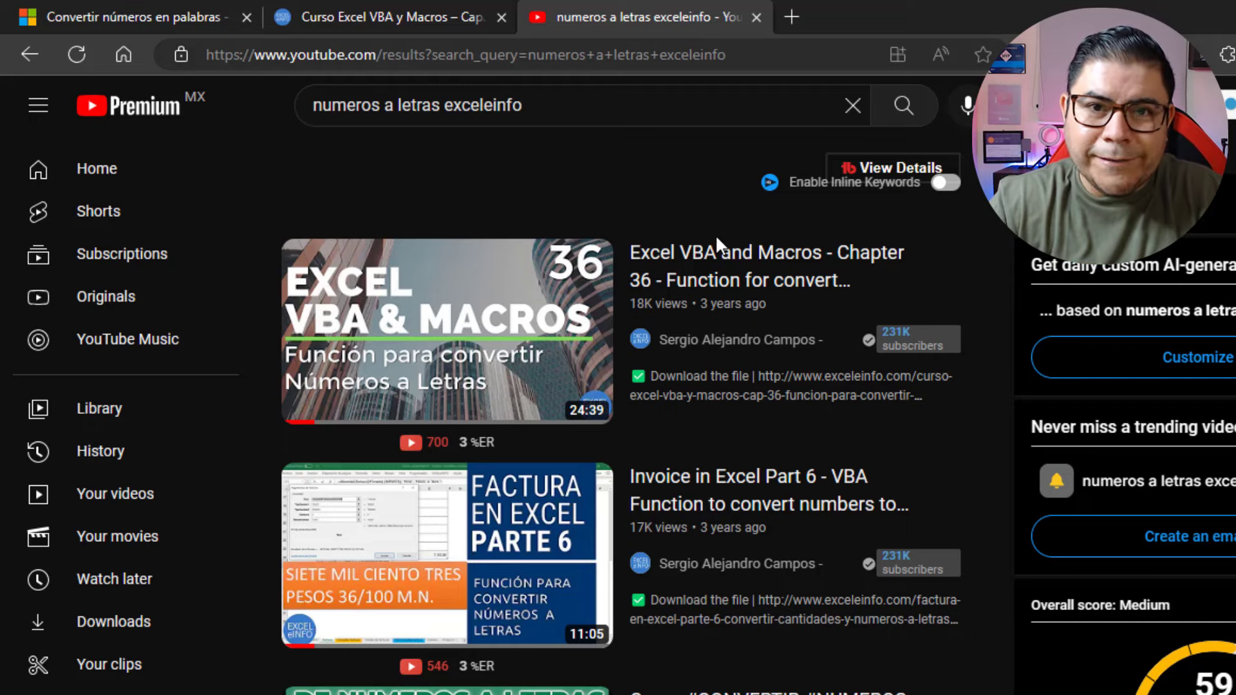
Scroll the EXCELeINFO cMoneda2 article down to its 'Descarga el archivo de ejemplo' section.
{"action": "left_click", "coordinate": [408, 10]}
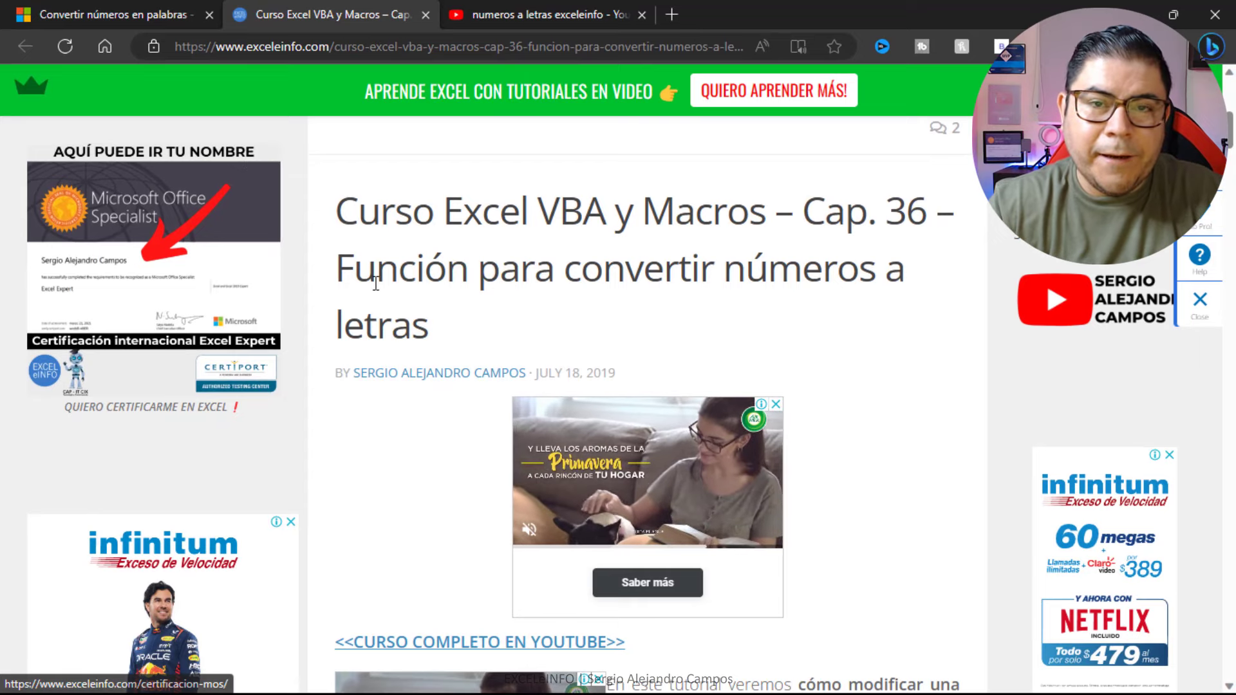
{"action": "scroll", "coordinate": [374, 278], "scroll_direction": "down", "scroll_amount": 7}
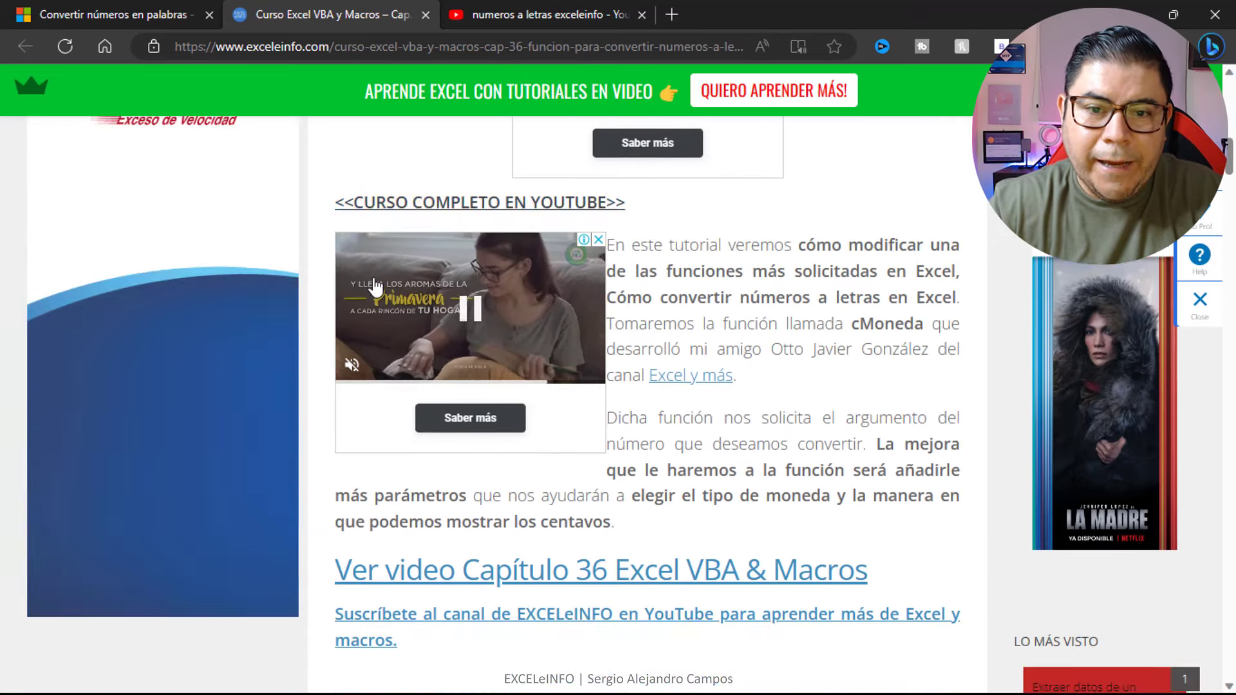
{"action": "scroll", "coordinate": [399, 276], "scroll_direction": "down", "scroll_amount": 4}
{"action": "scroll", "coordinate": [425, 283], "scroll_direction": "down", "scroll_amount": 9}
{"action": "scroll", "coordinate": [434, 273], "scroll_direction": "up", "scroll_amount": 3}
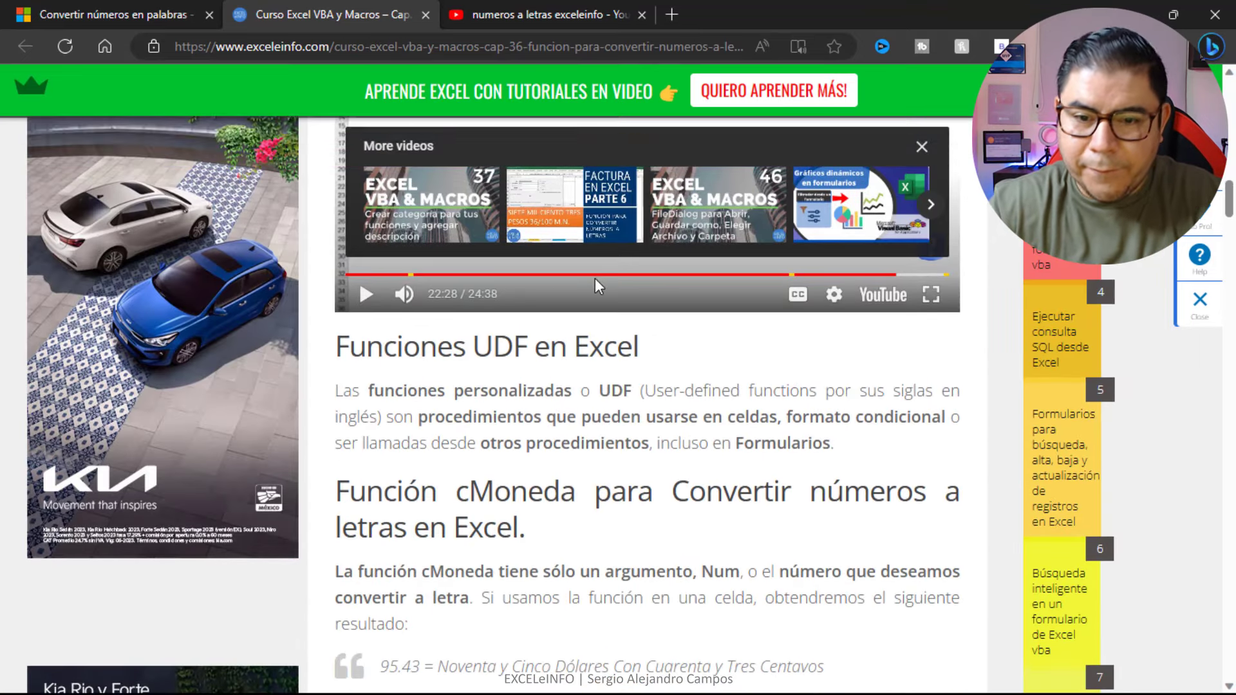
{"action": "scroll", "coordinate": [595, 278], "scroll_direction": "down", "scroll_amount": 8}
{"action": "scroll", "coordinate": [612, 341], "scroll_direction": "down", "scroll_amount": 2}
{"action": "scroll", "coordinate": [611, 341], "scroll_direction": "down", "scroll_amount": 5}
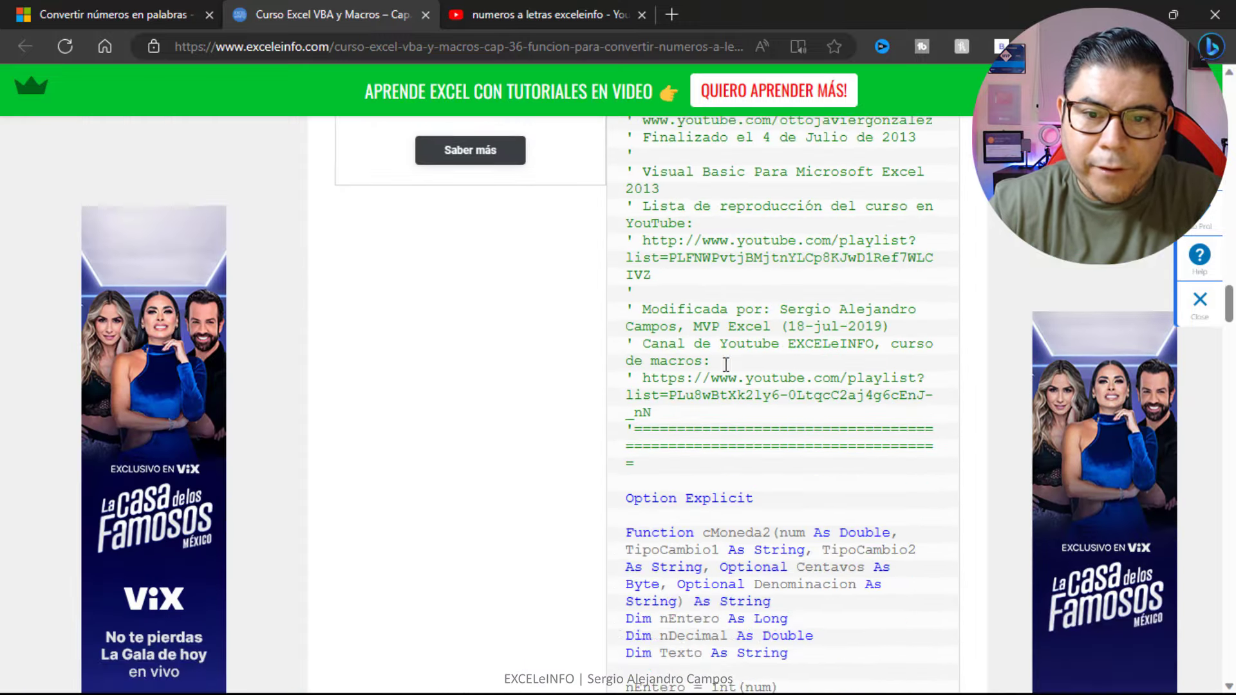
{"action": "scroll", "coordinate": [643, 344], "scroll_direction": "down", "scroll_amount": 6}
{"action": "scroll", "coordinate": [676, 347], "scroll_direction": "down", "scroll_amount": 5}
{"action": "scroll", "coordinate": [716, 351], "scroll_direction": "down", "scroll_amount": 7}
{"action": "scroll", "coordinate": [716, 352], "scroll_direction": "down", "scroll_amount": 5}
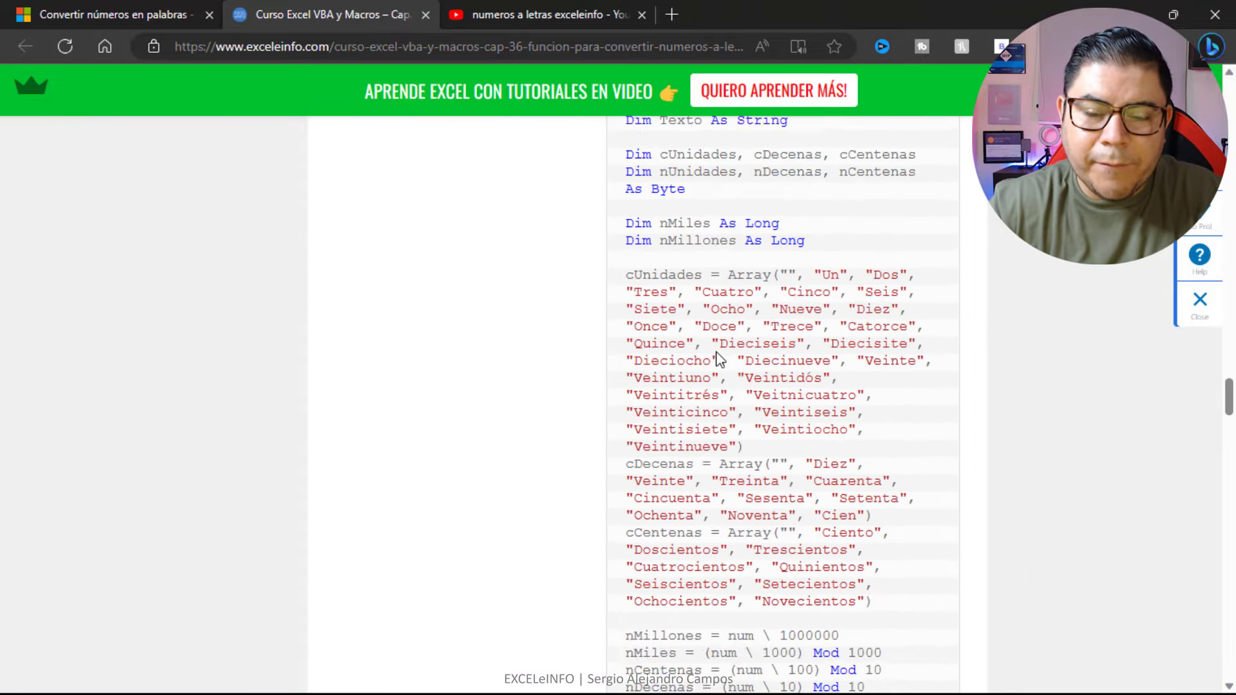
{"action": "scroll", "coordinate": [715, 352], "scroll_direction": "down", "scroll_amount": 6}
{"action": "scroll", "coordinate": [716, 351], "scroll_direction": "down", "scroll_amount": 5}
{"action": "scroll", "coordinate": [716, 352], "scroll_direction": "down", "scroll_amount": 10}
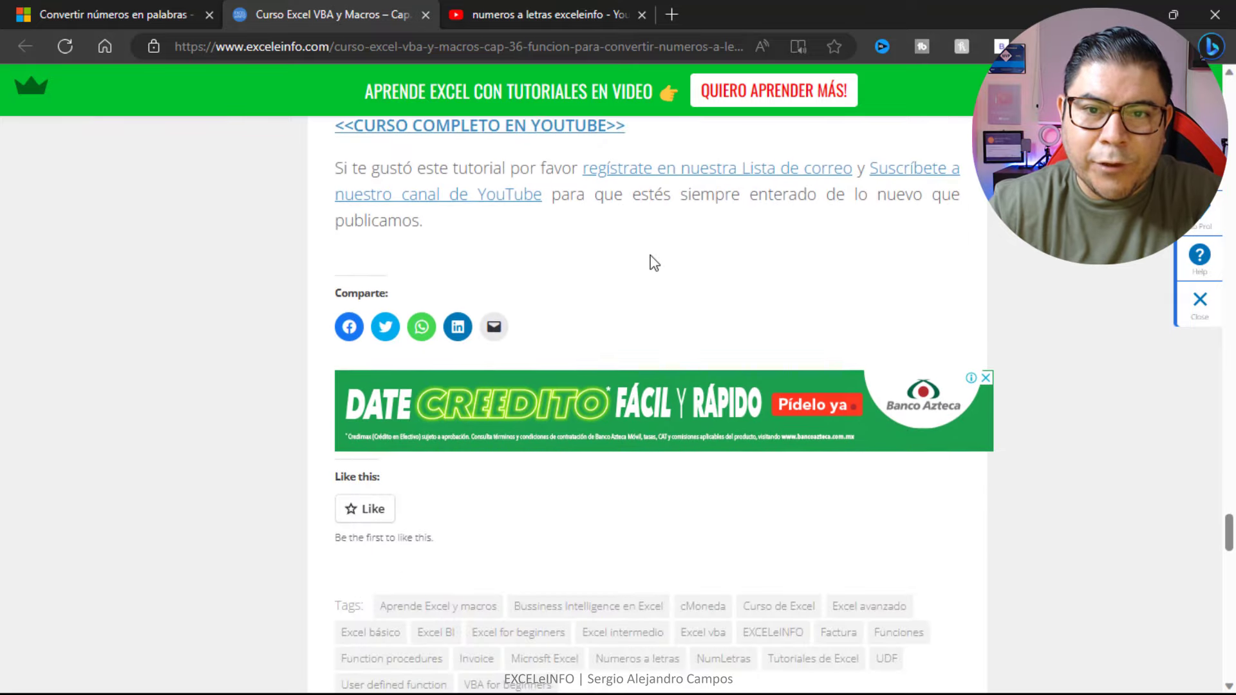
{"action": "scroll", "coordinate": [651, 262], "scroll_direction": "up", "scroll_amount": 3}
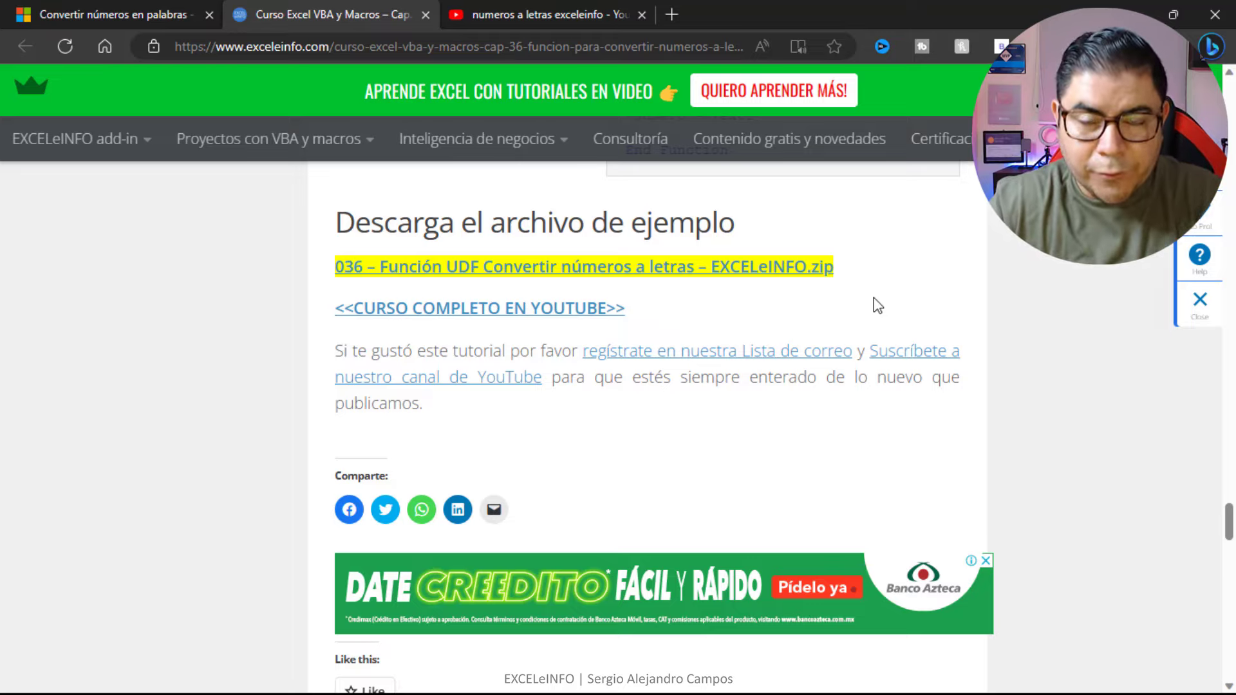
{"action": "left_click", "coordinate": [547, 14]}
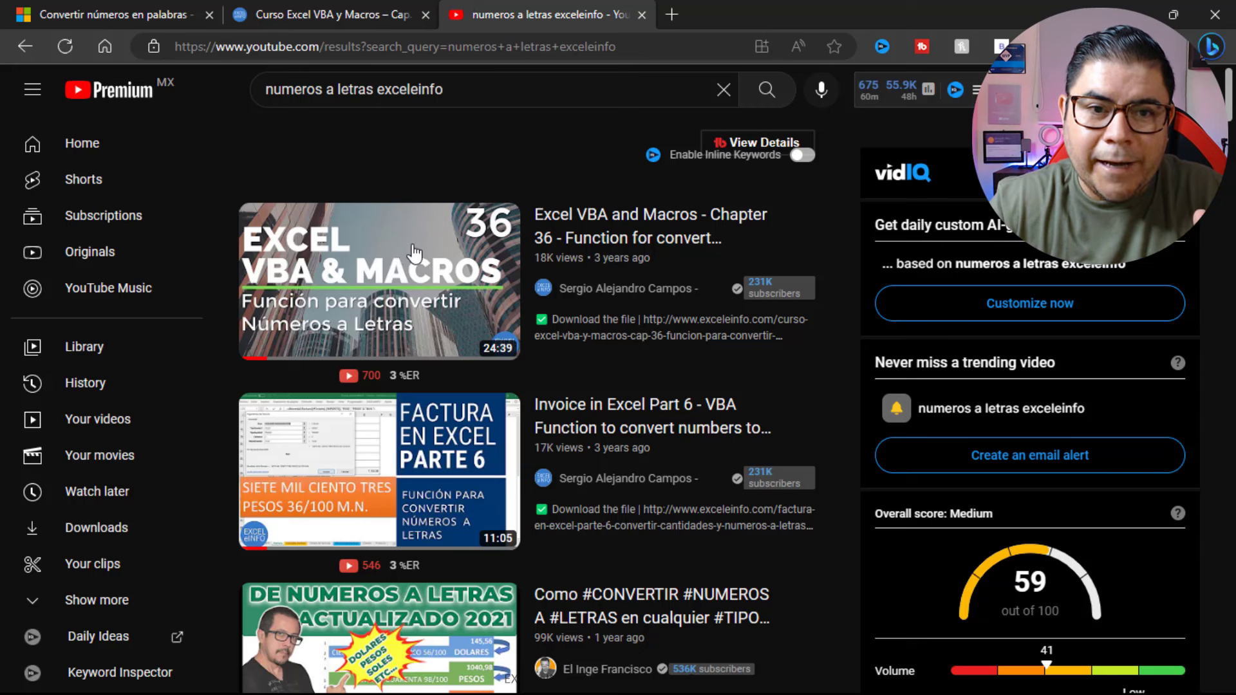
{"action": "left_click", "coordinate": [349, 13]}
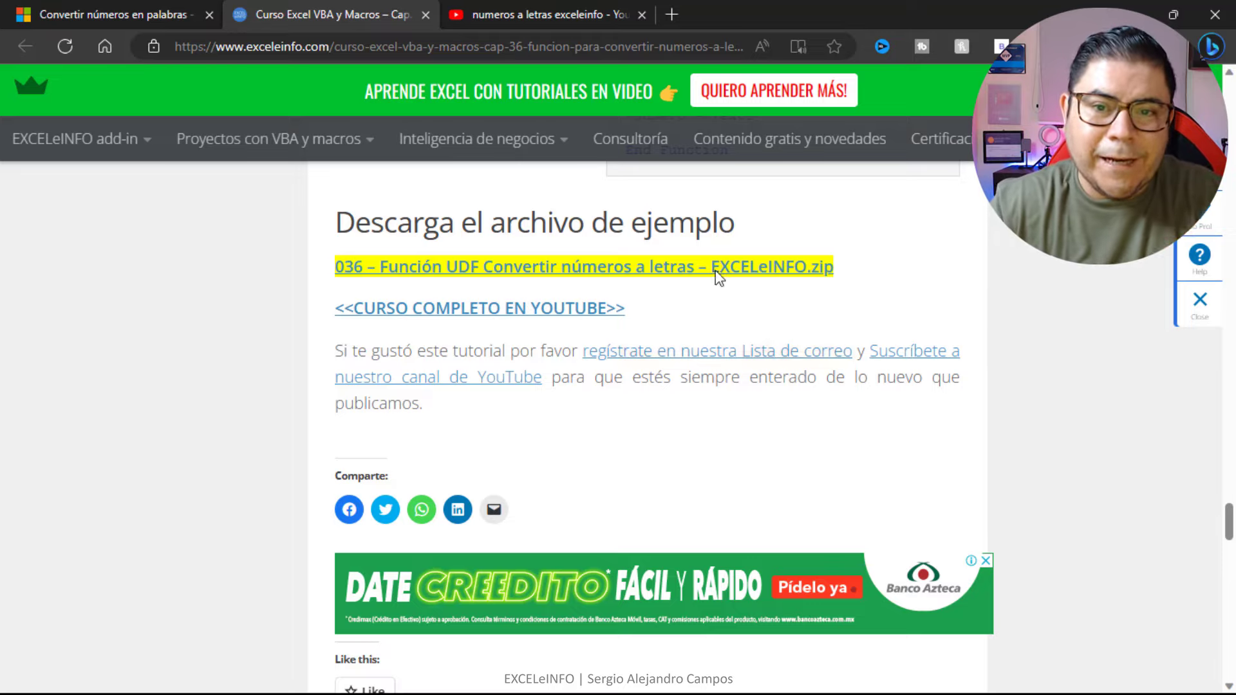
Download the 036 UDF sample zip from Google Drive and open it in WinRAR.
{"action": "middle_click", "coordinate": [682, 270]}
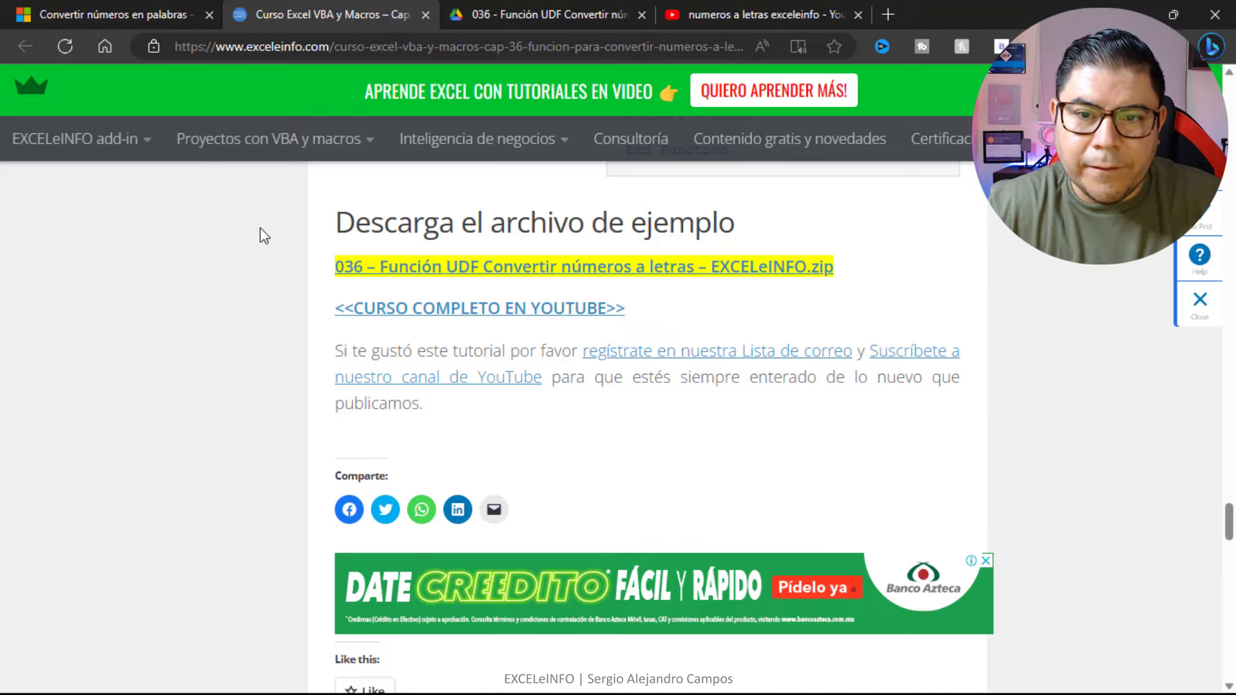
{"action": "left_click", "coordinate": [684, 276]}
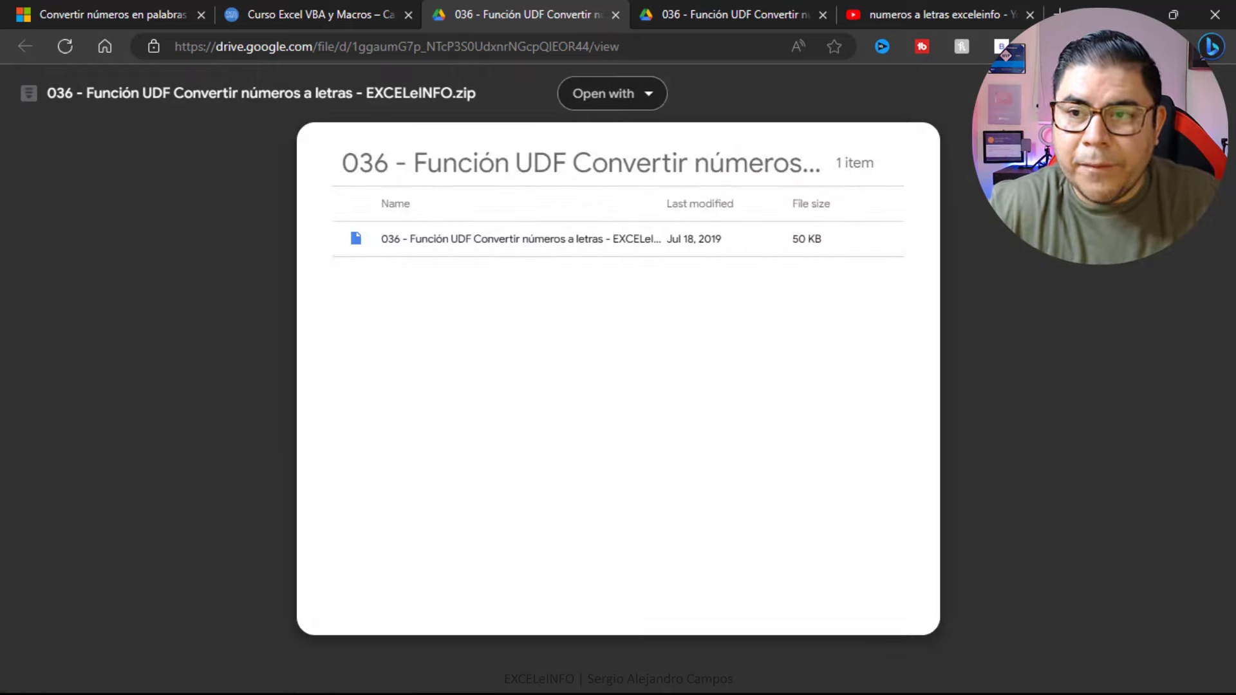
{"action": "left_click", "coordinate": [1153, 93]}
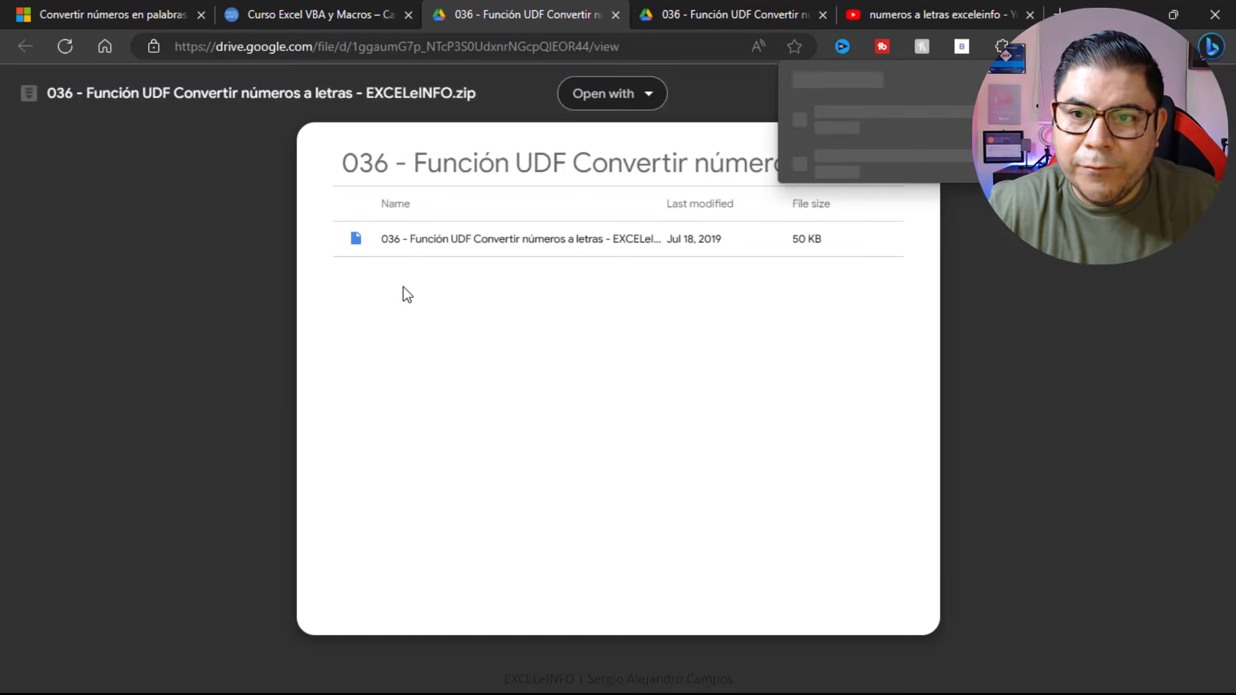
{"action": "left_click", "coordinate": [848, 153]}
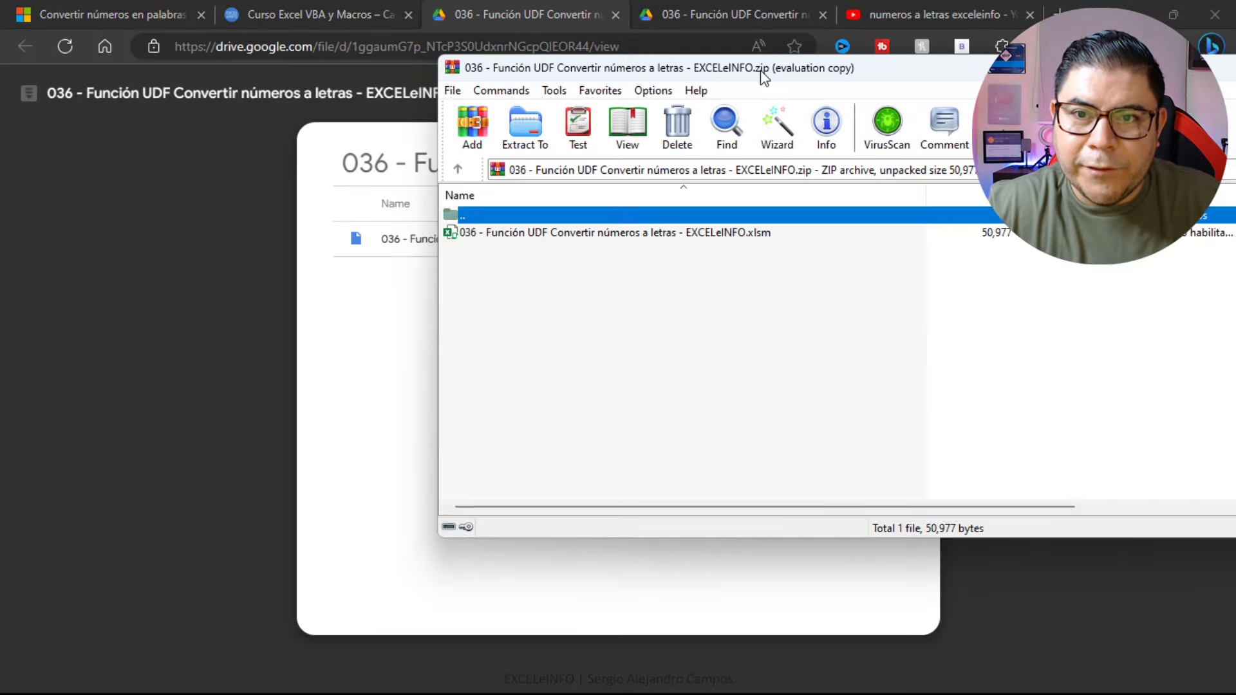
{"action": "left_click", "coordinate": [755, 232]}
{"action": "key", "text": "super+d"}
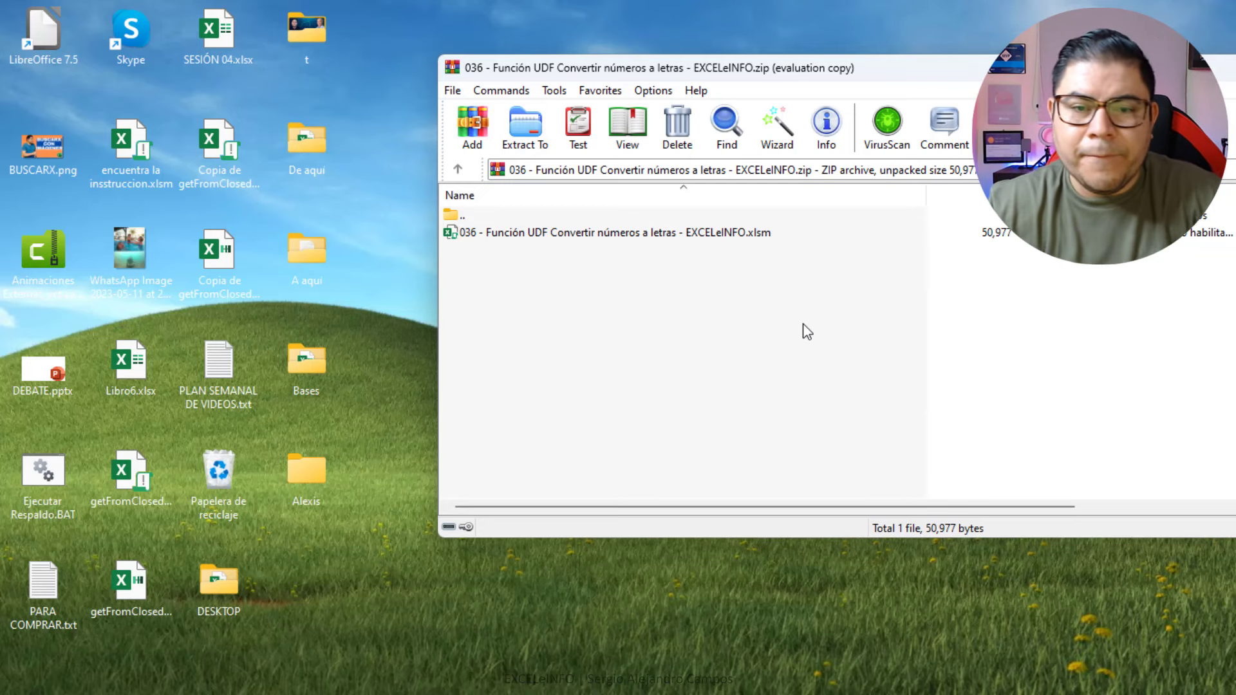
Extract the 036 UDF .xlsm workbook from WinRAR onto the desktop and close WinRAR.
{"action": "left_click", "coordinate": [651, 230]}
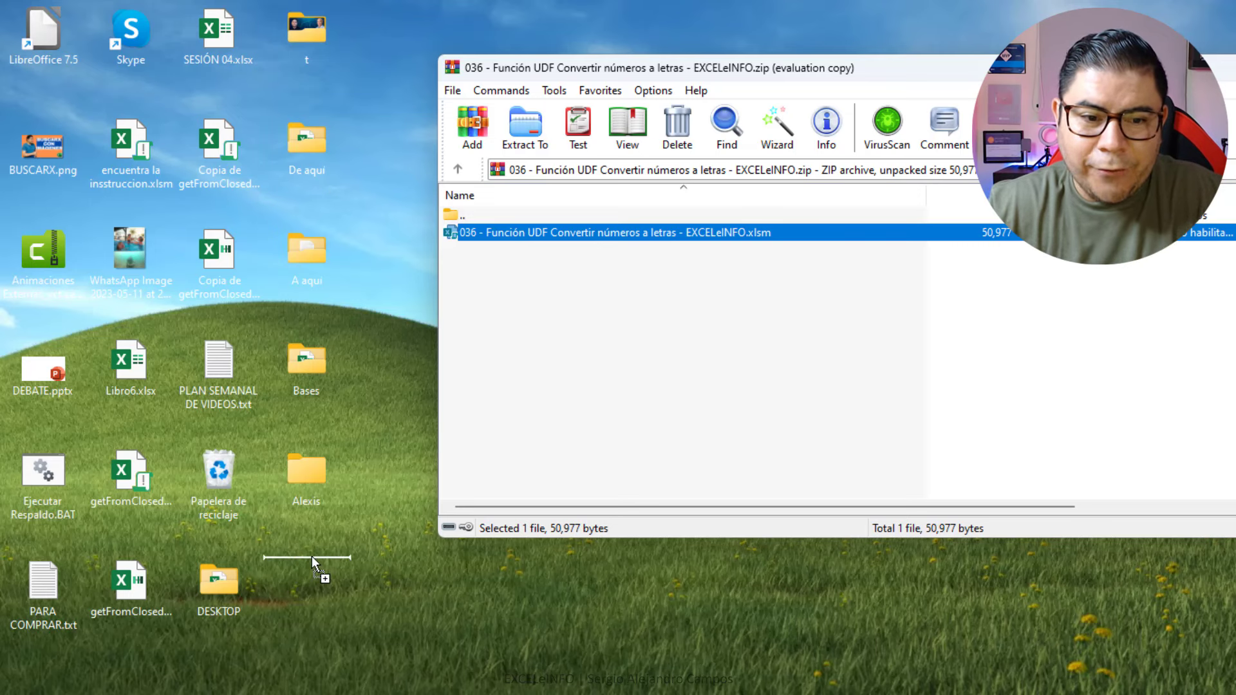
{"action": "left_click_drag", "start_coordinate": [312, 556], "coordinate": [312, 556]}
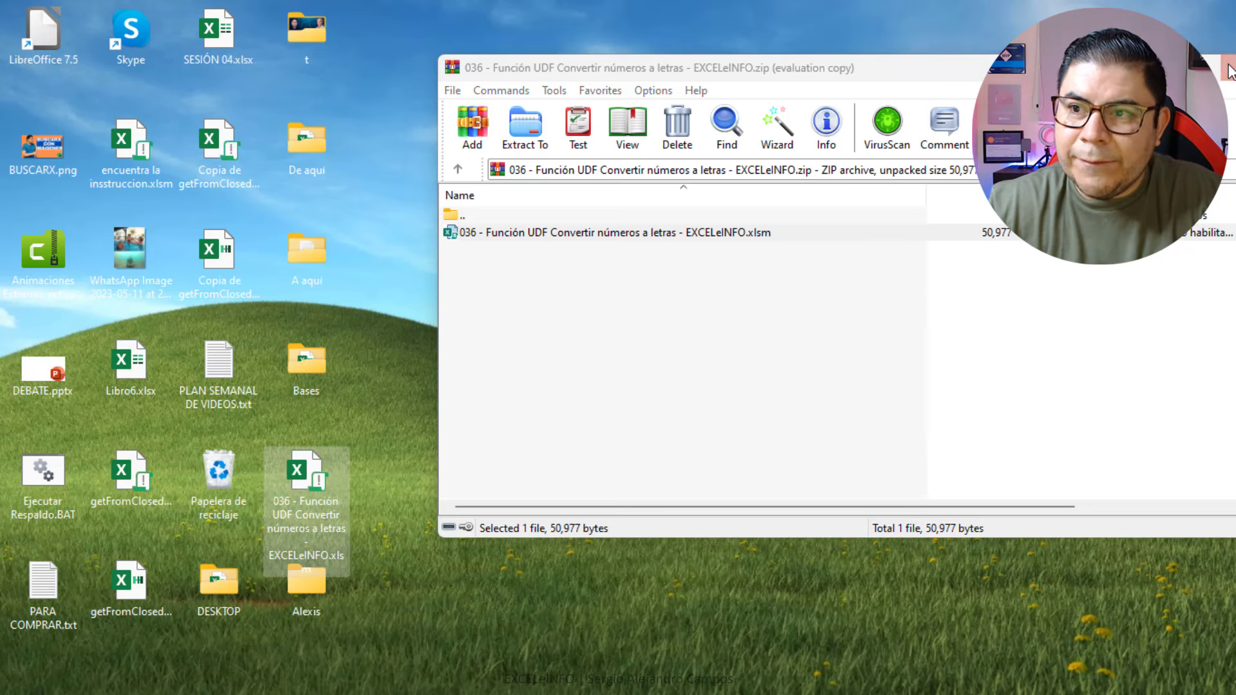
{"action": "left_click", "coordinate": [1229, 69]}
{"action": "left_click", "coordinate": [310, 465]}
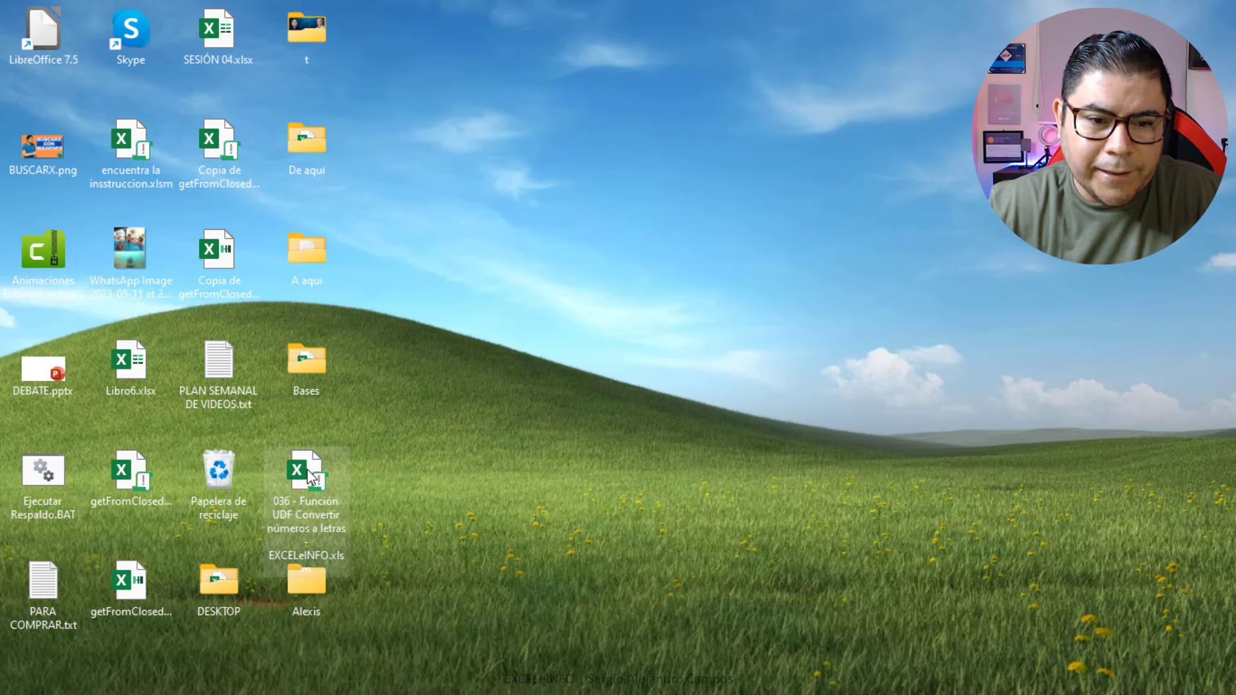
Unblock the extracted 036 workbook in its Properties with Desbloquear, confirming with Aceptar.
{"action": "right_click", "coordinate": [308, 471]}
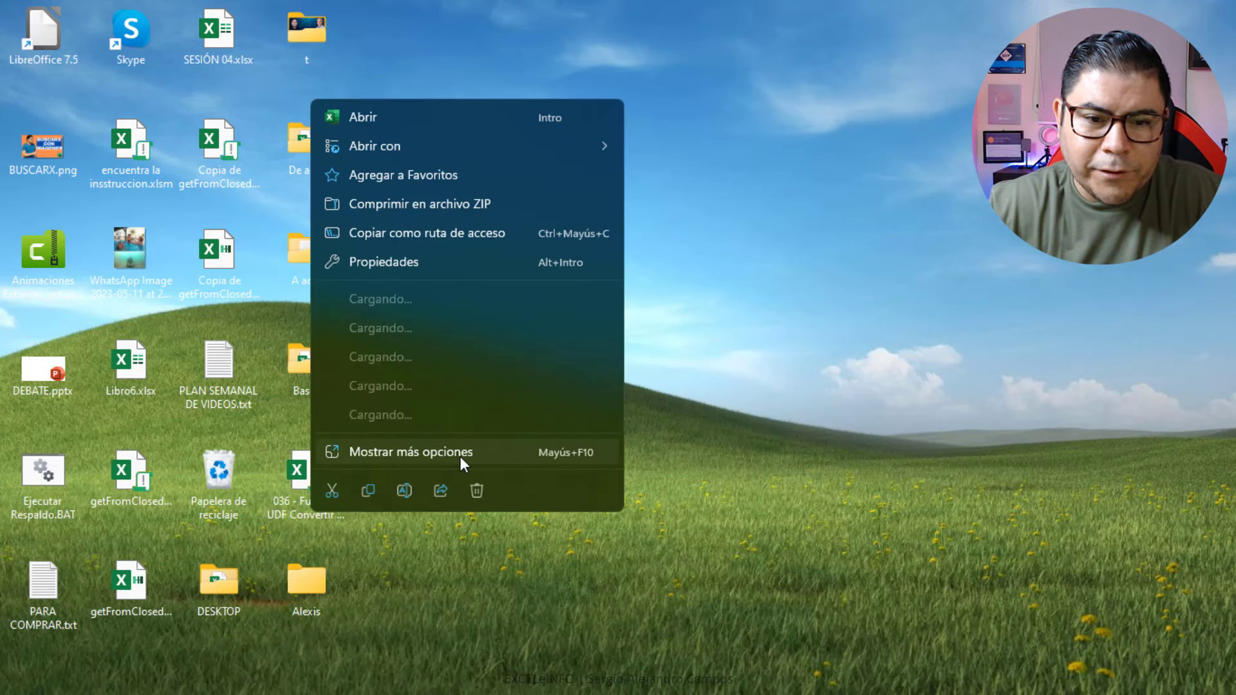
{"action": "left_click", "coordinate": [459, 457]}
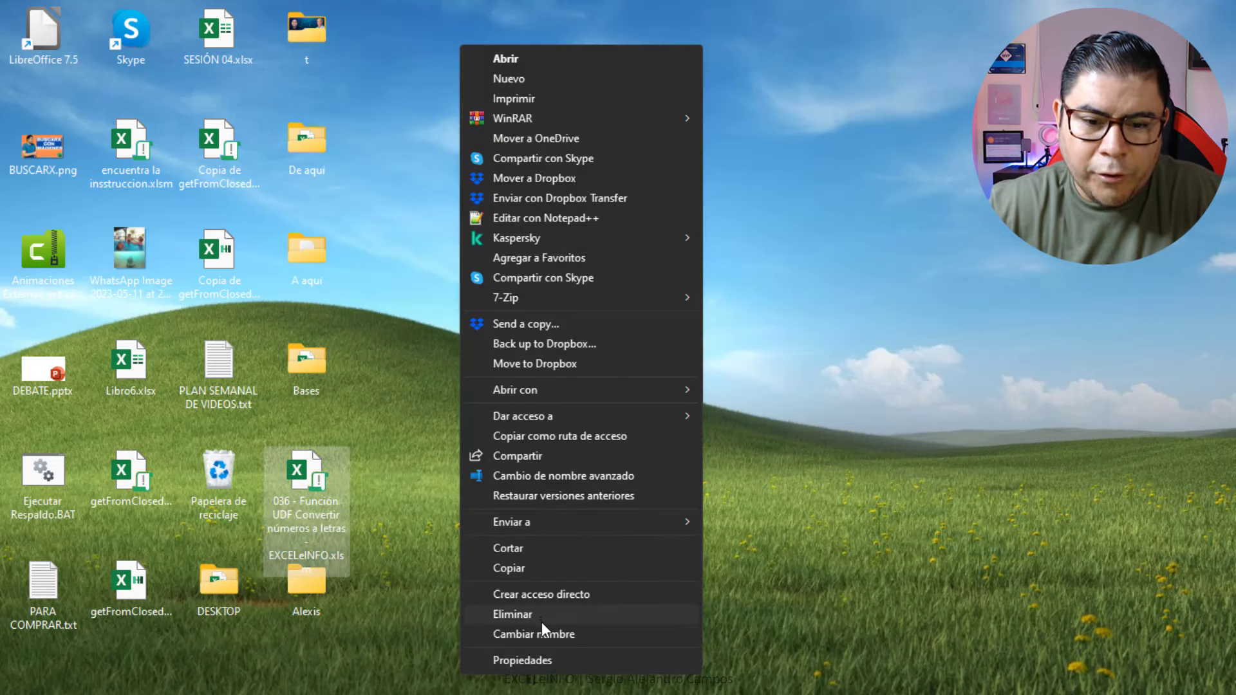
{"action": "left_click", "coordinate": [554, 660]}
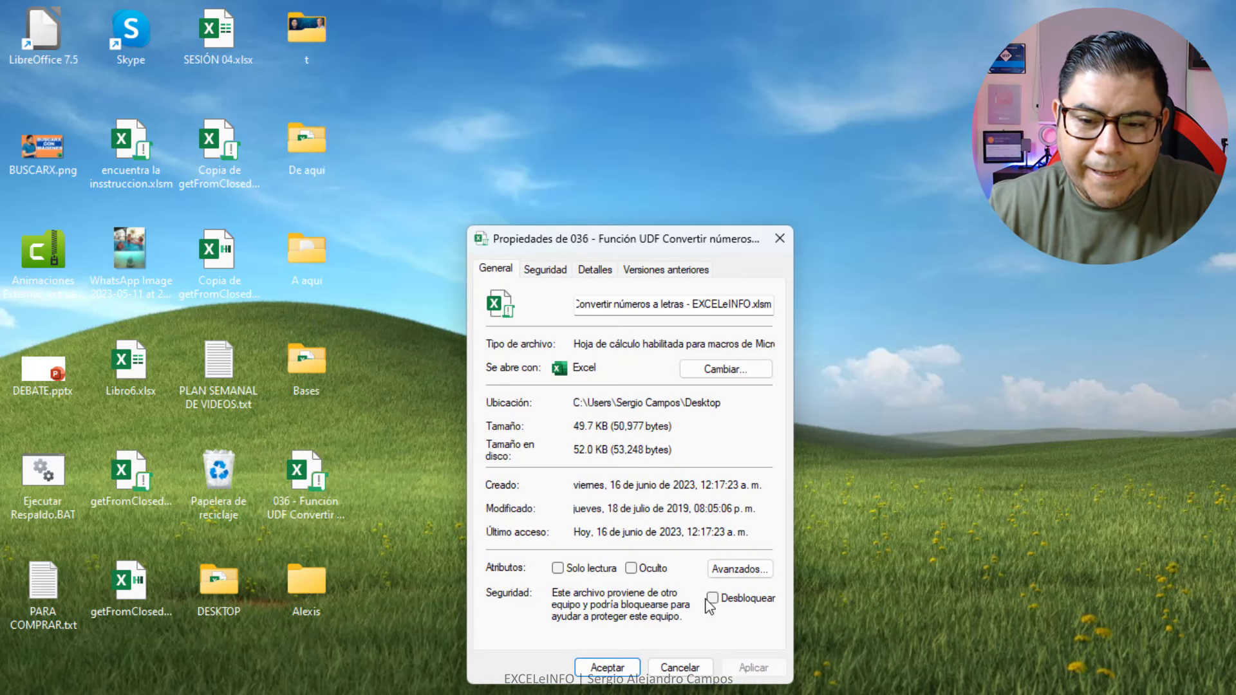
{"action": "left_click", "coordinate": [712, 599]}
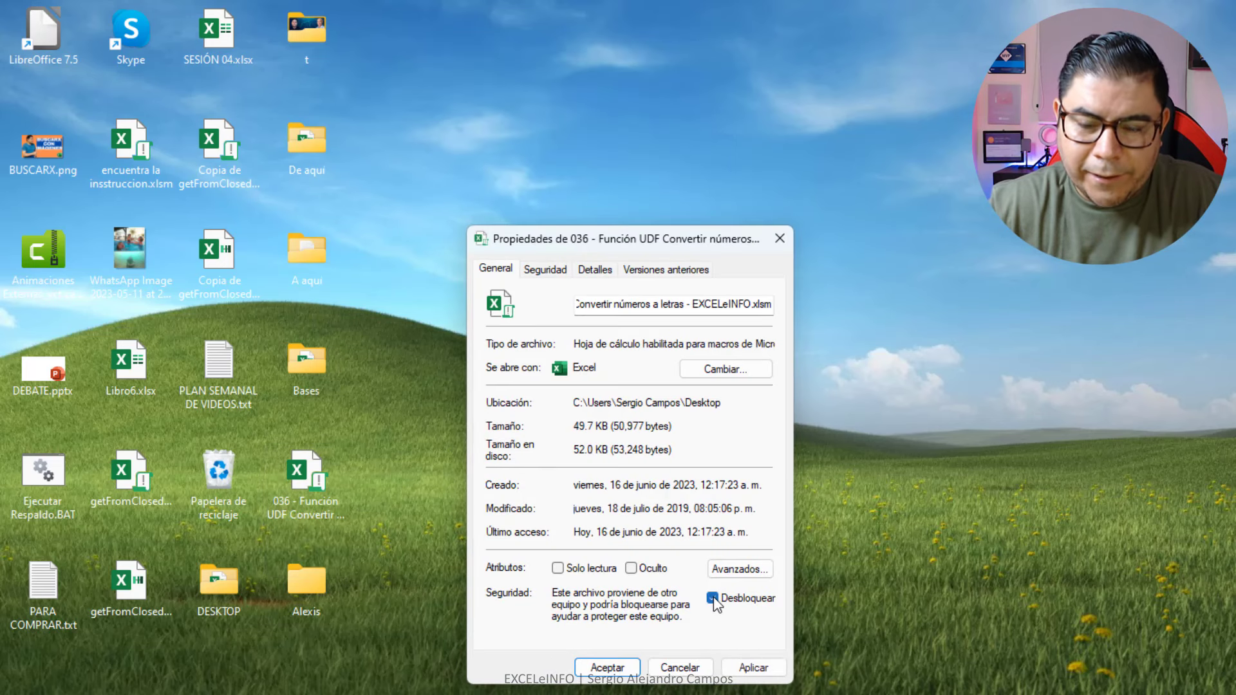
{"action": "left_click_drag", "start_coordinate": [685, 239], "coordinate": [686, 92]}
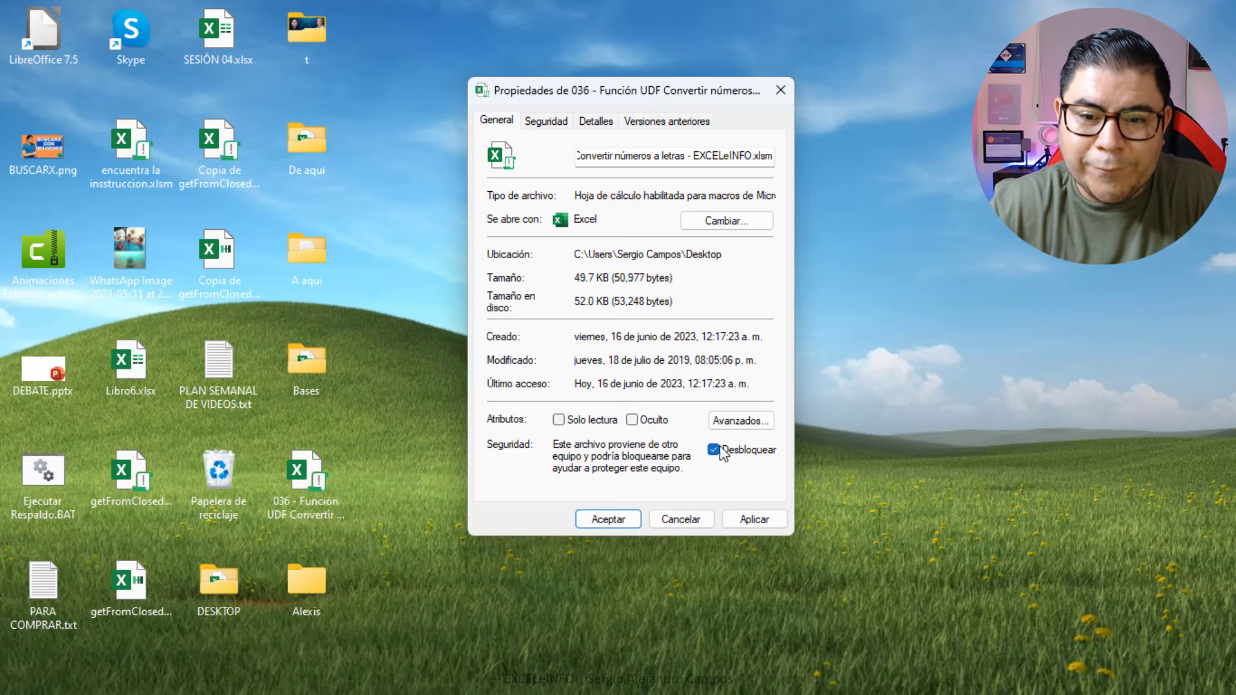
{"action": "left_click", "coordinate": [628, 518]}
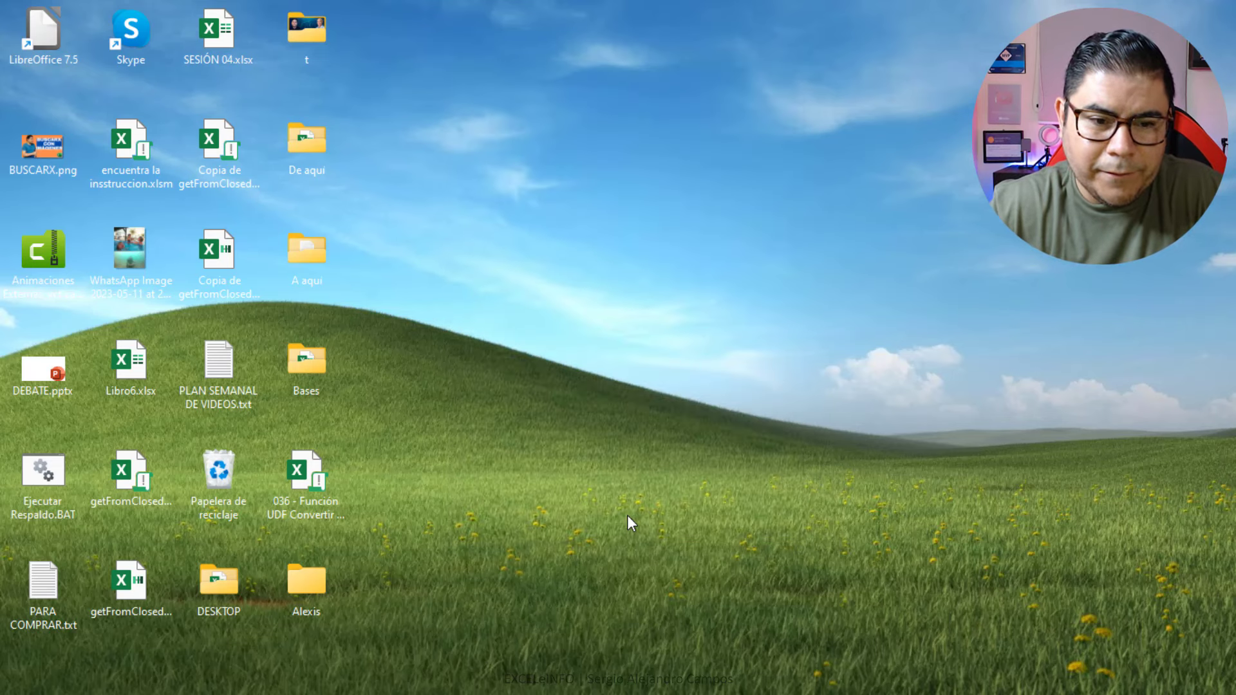
{"action": "left_click", "coordinate": [312, 476]}
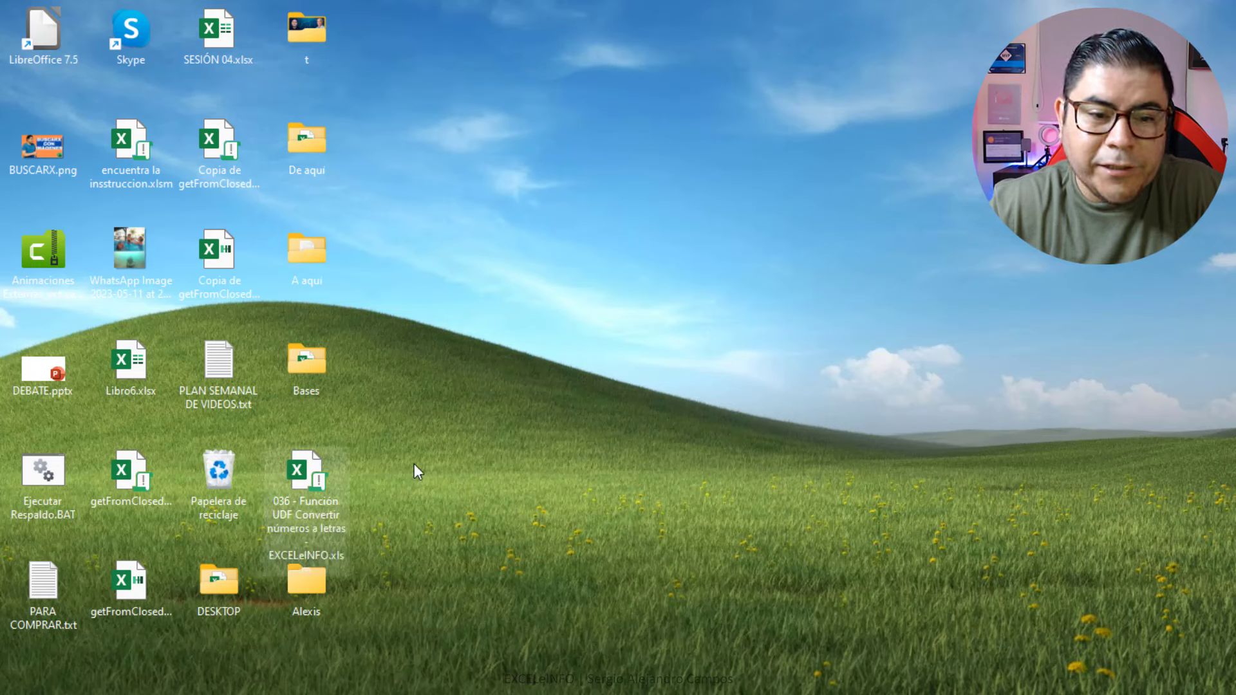
Open the 036 workbook, re-enter B4's cMoneda2 formula, and show the Programador tab.
{"action": "double_click", "coordinate": [311, 476]}
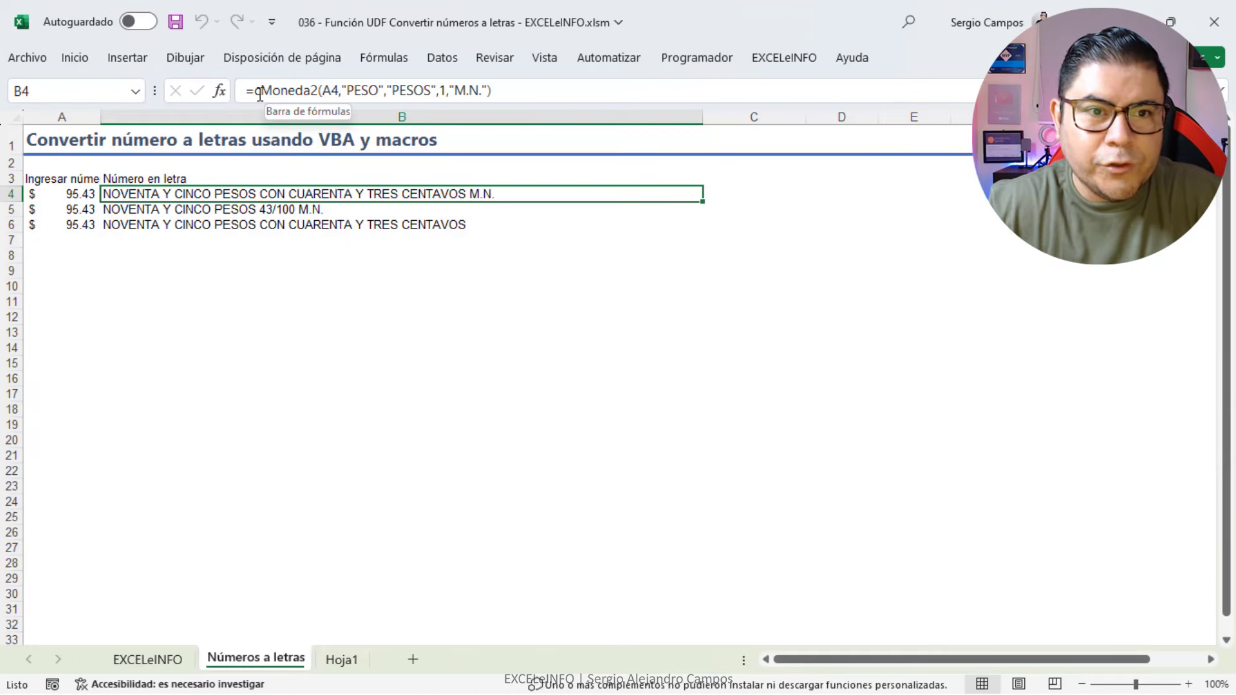
{"action": "left_click_drag", "start_coordinate": [258, 92], "coordinate": [314, 92]}
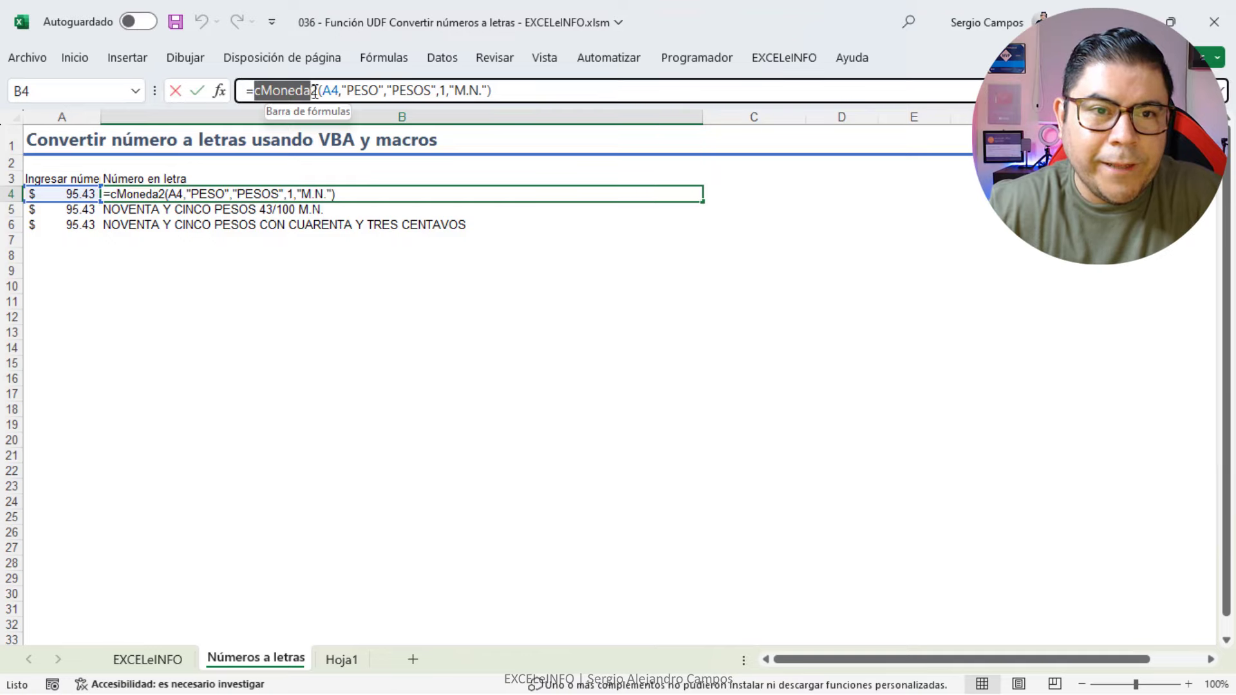
{"action": "double_click", "coordinate": [403, 195]}
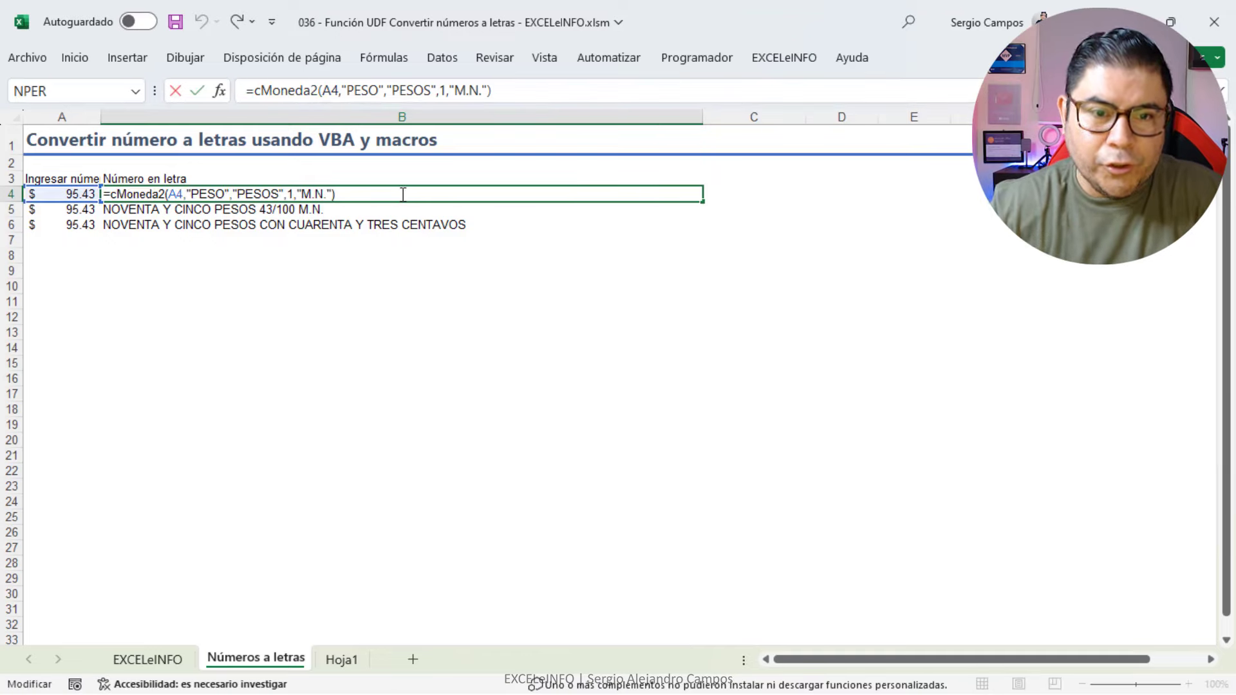
{"action": "key", "text": "Return"}
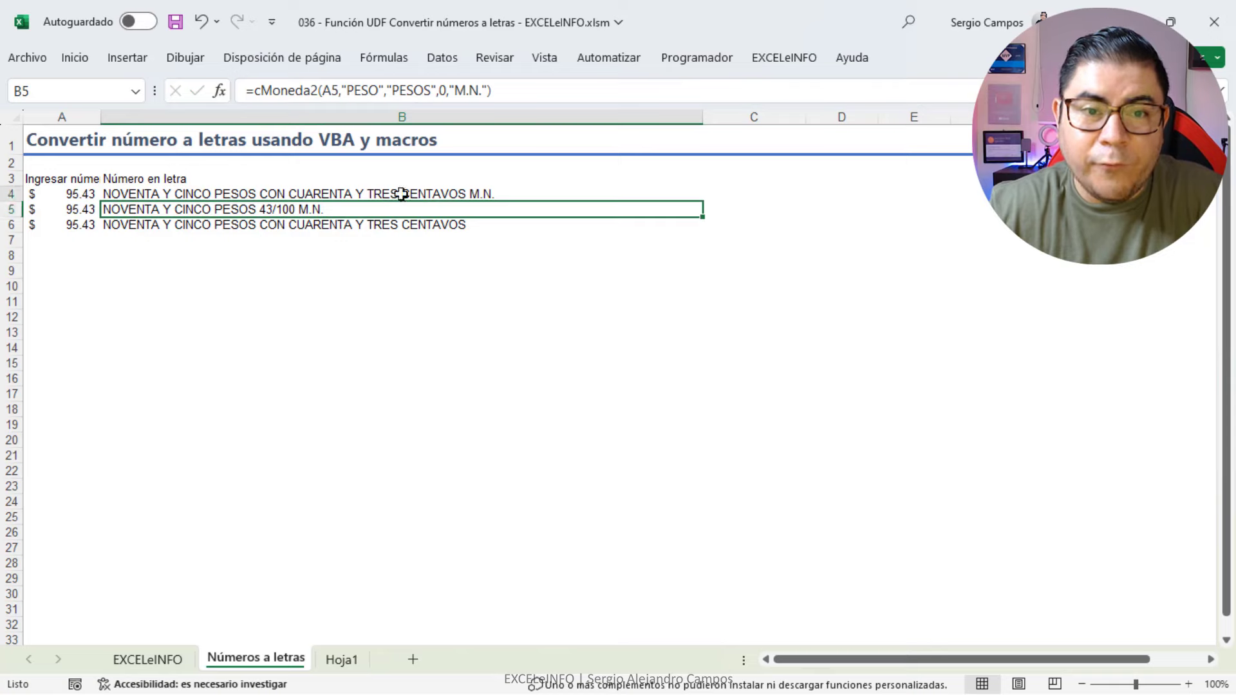
{"action": "left_click", "coordinate": [402, 194]}
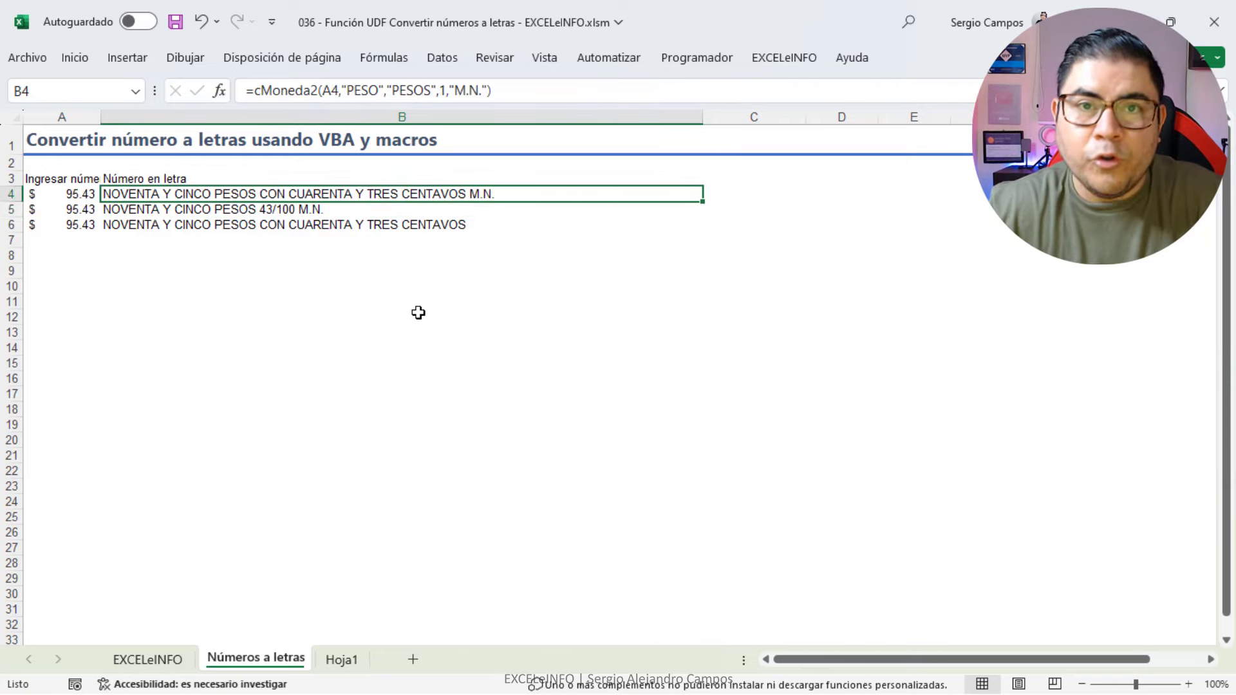
{"action": "left_click", "coordinate": [711, 59]}
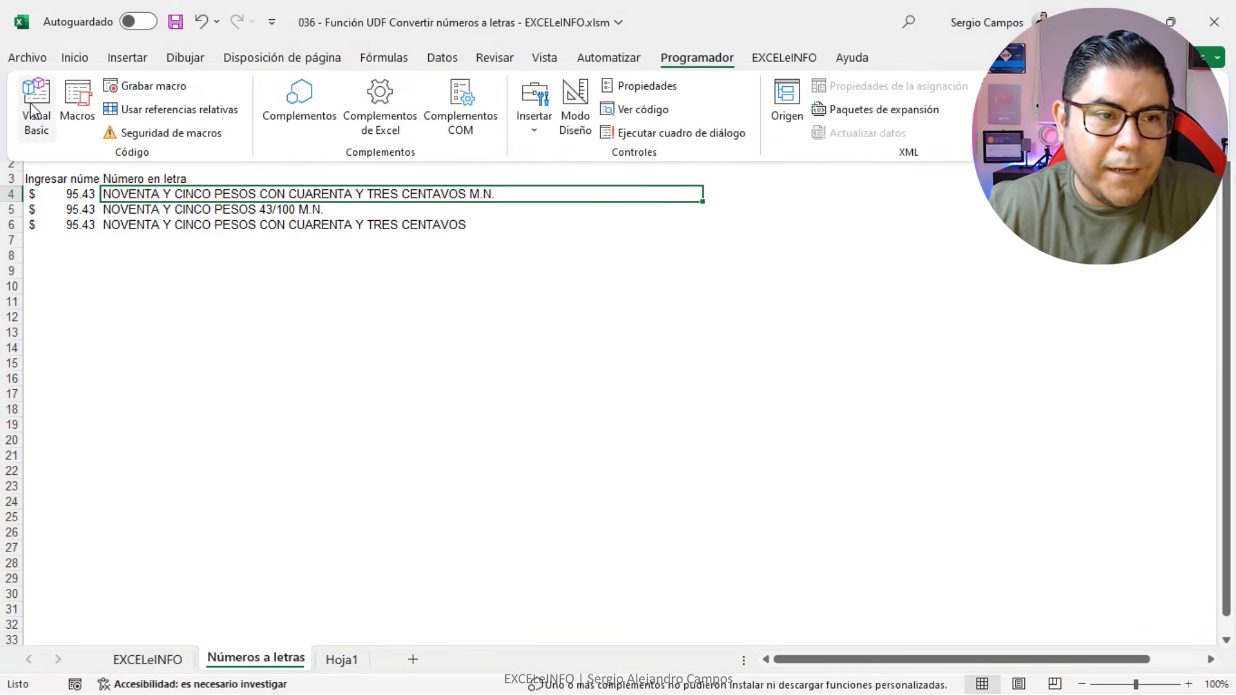
{"action": "left_click", "coordinate": [34, 109]}
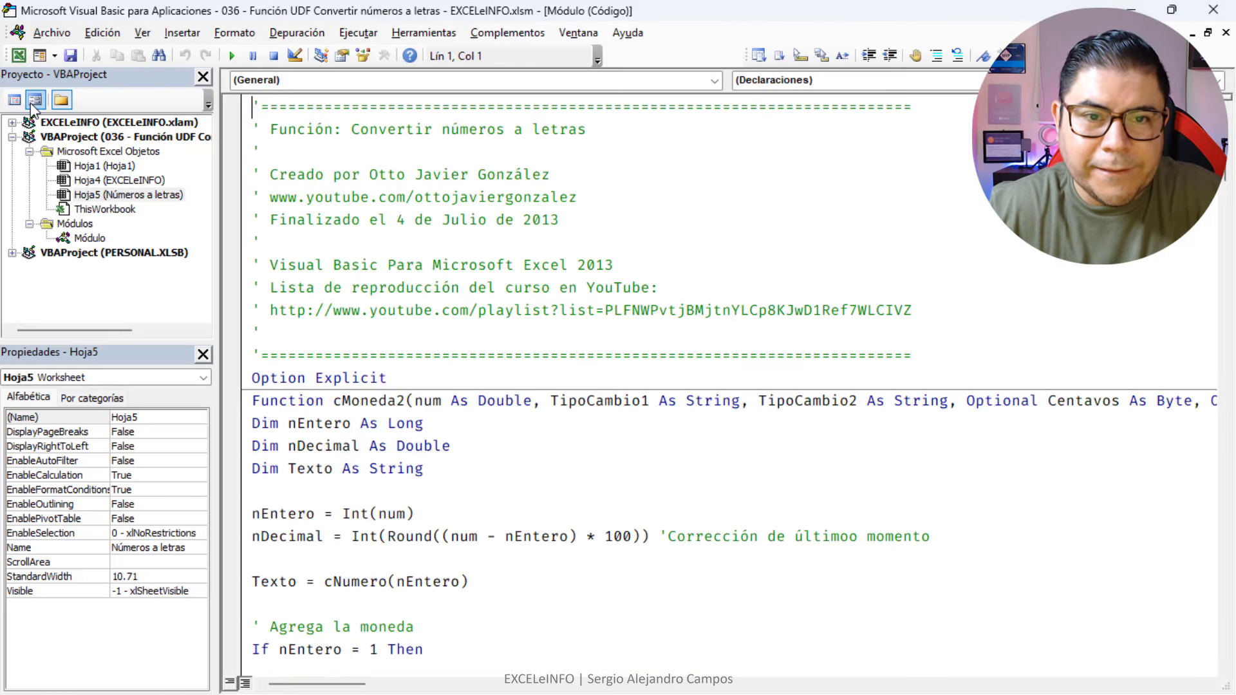
{"action": "left_click_drag", "start_coordinate": [252, 103], "coordinate": [940, 357]}
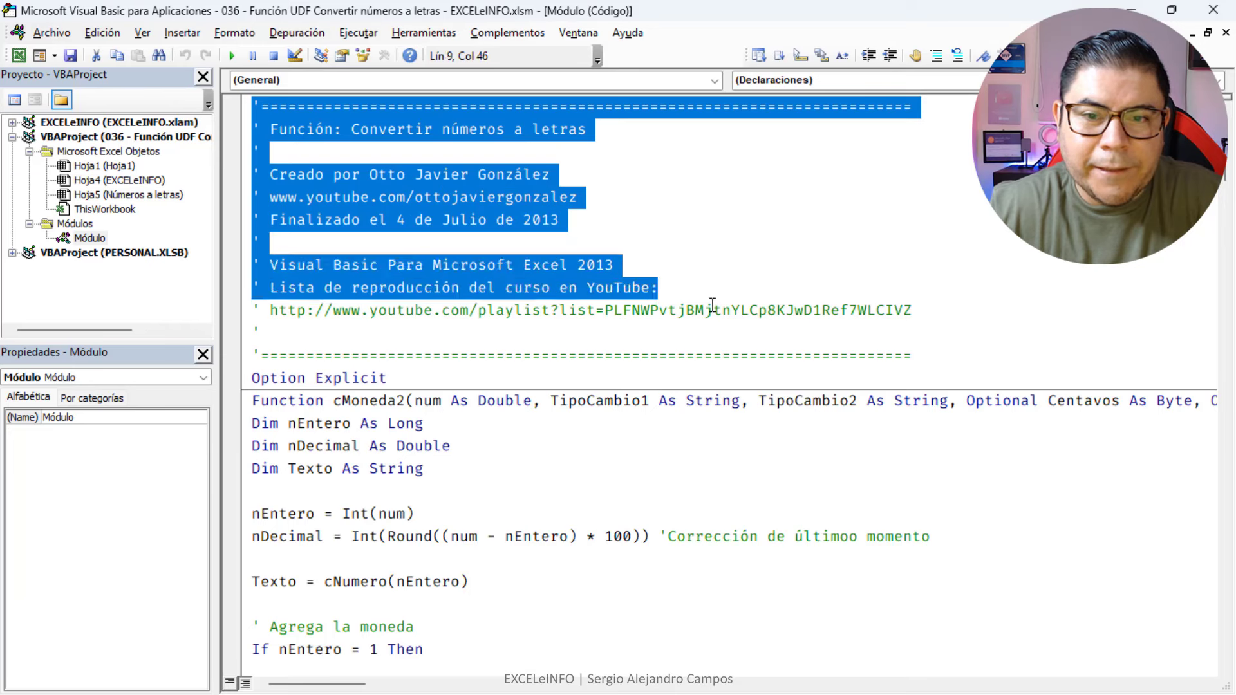
{"action": "left_click", "coordinate": [630, 132]}
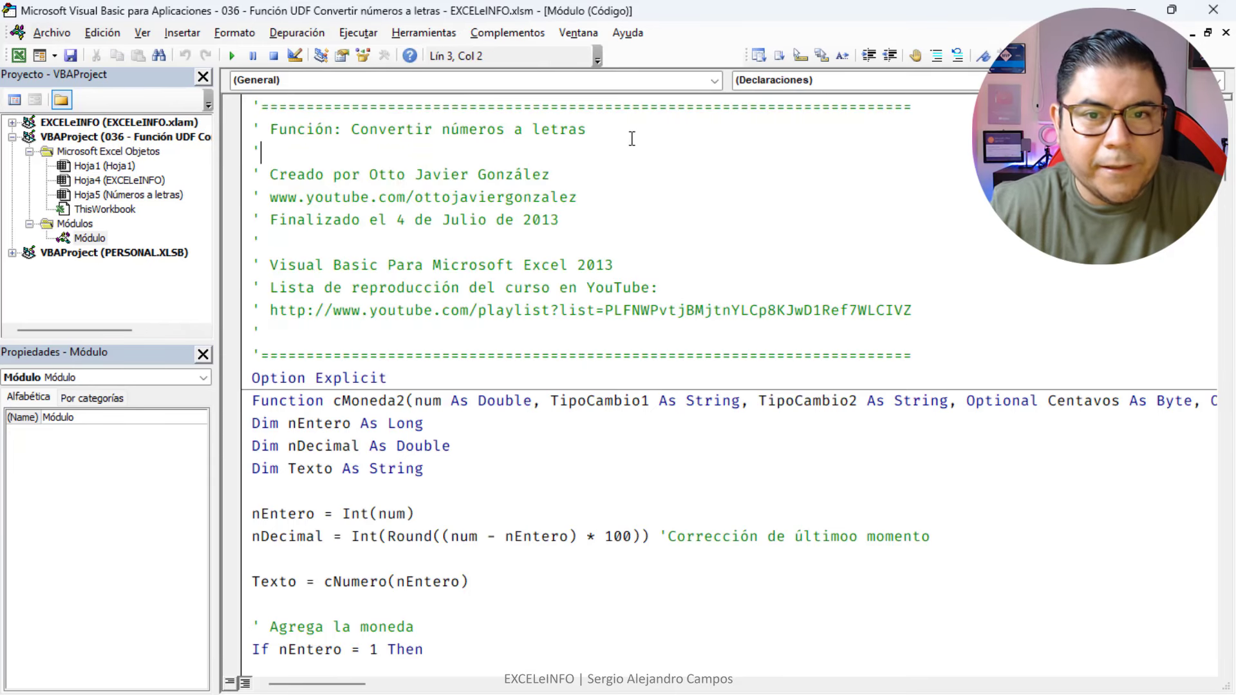
{"action": "double_click", "coordinate": [851, 108]}
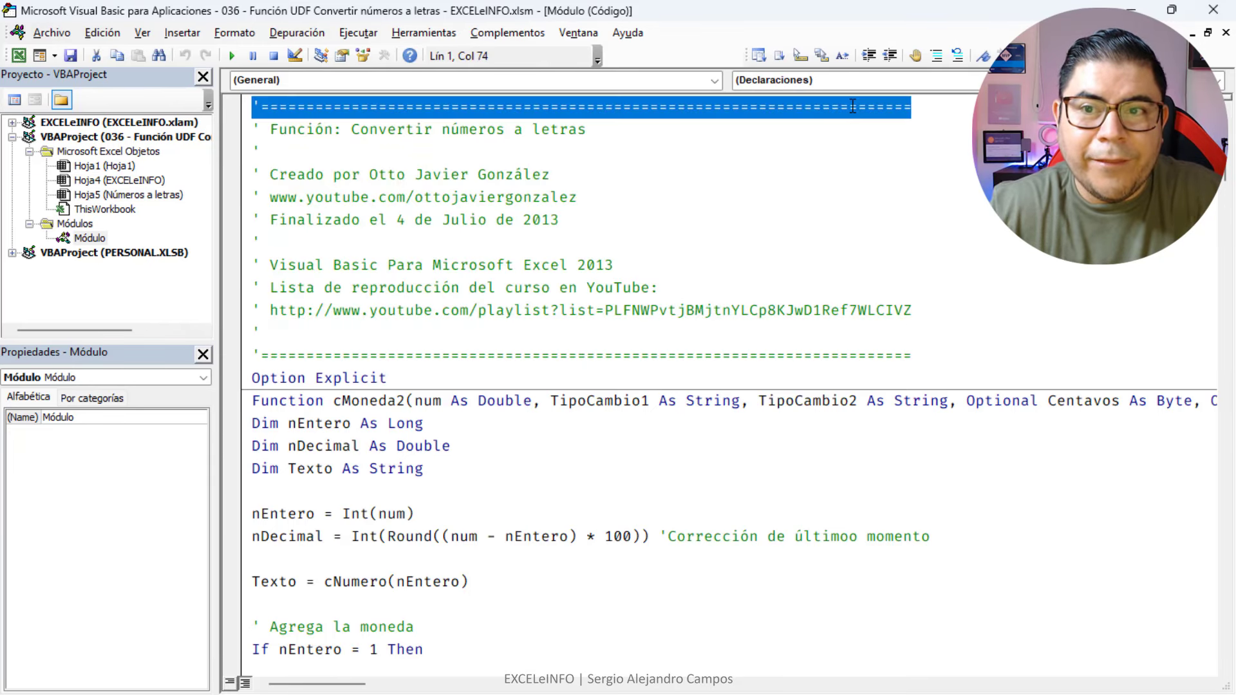
{"action": "left_click", "coordinate": [637, 133]}
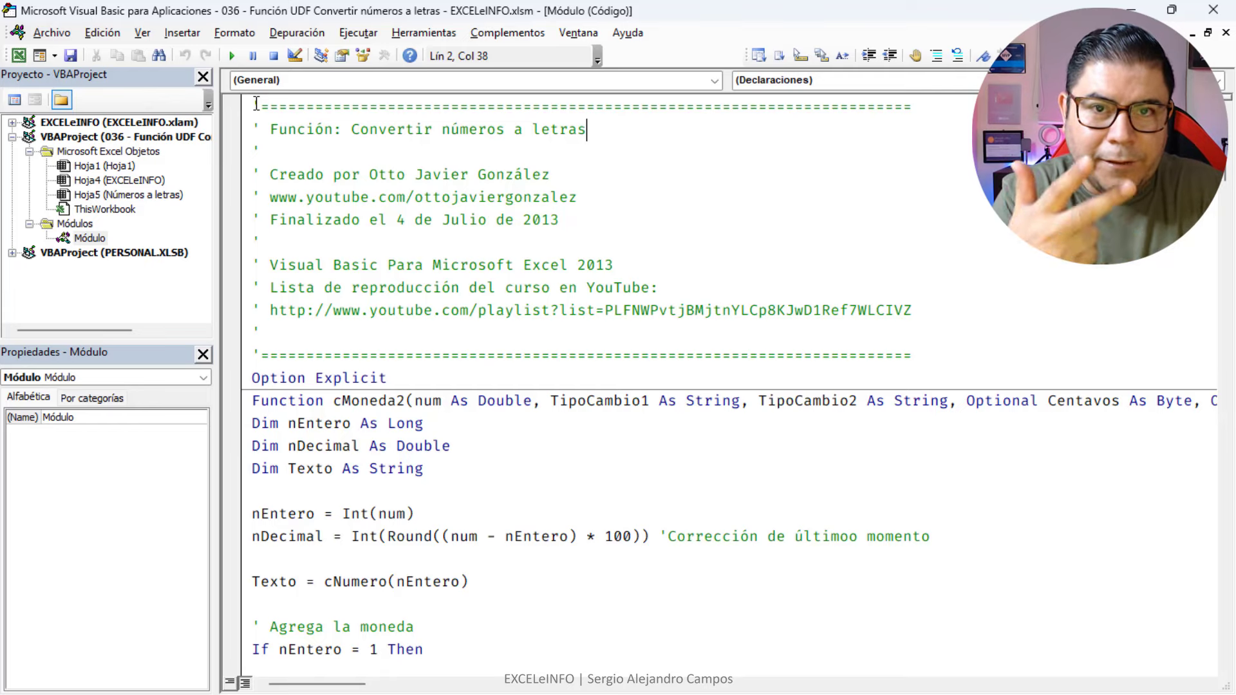
{"action": "left_click", "coordinate": [1210, 12]}
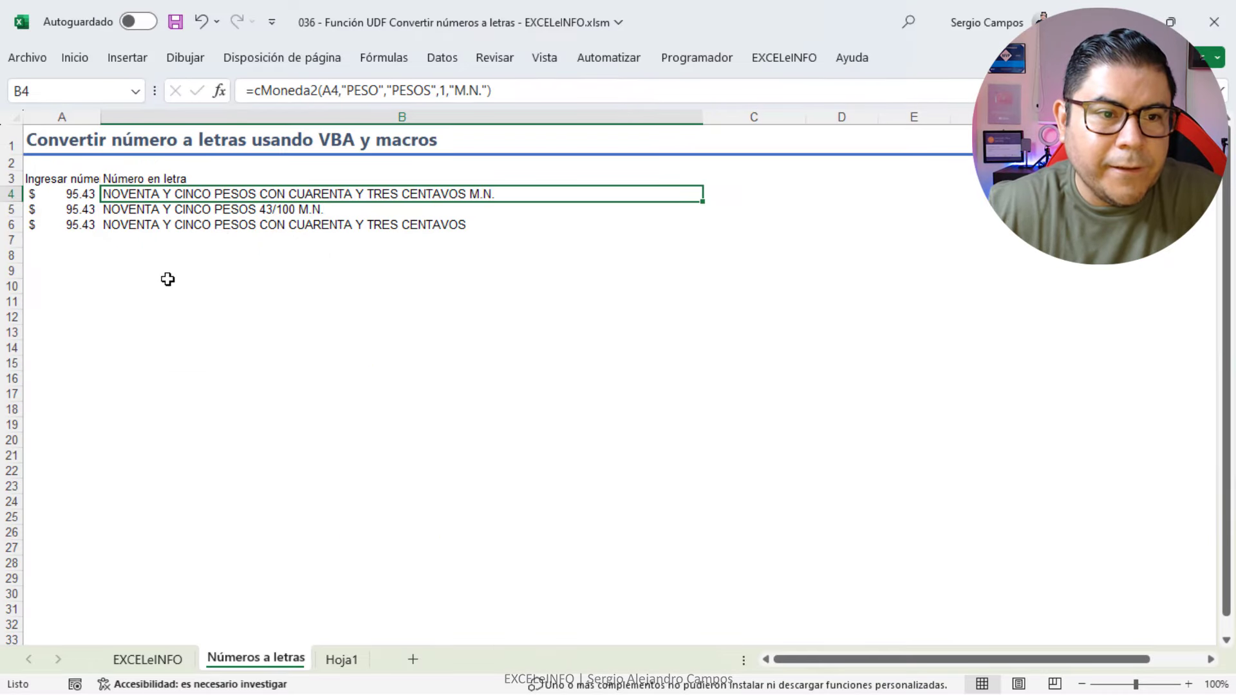
Start a cMoneda2 formula in B8 on A6 with TipoCambio1 PESO and TipoCambio2 PESOS.
{"action": "left_click", "coordinate": [126, 252]}
{"action": "type", "text": "="}
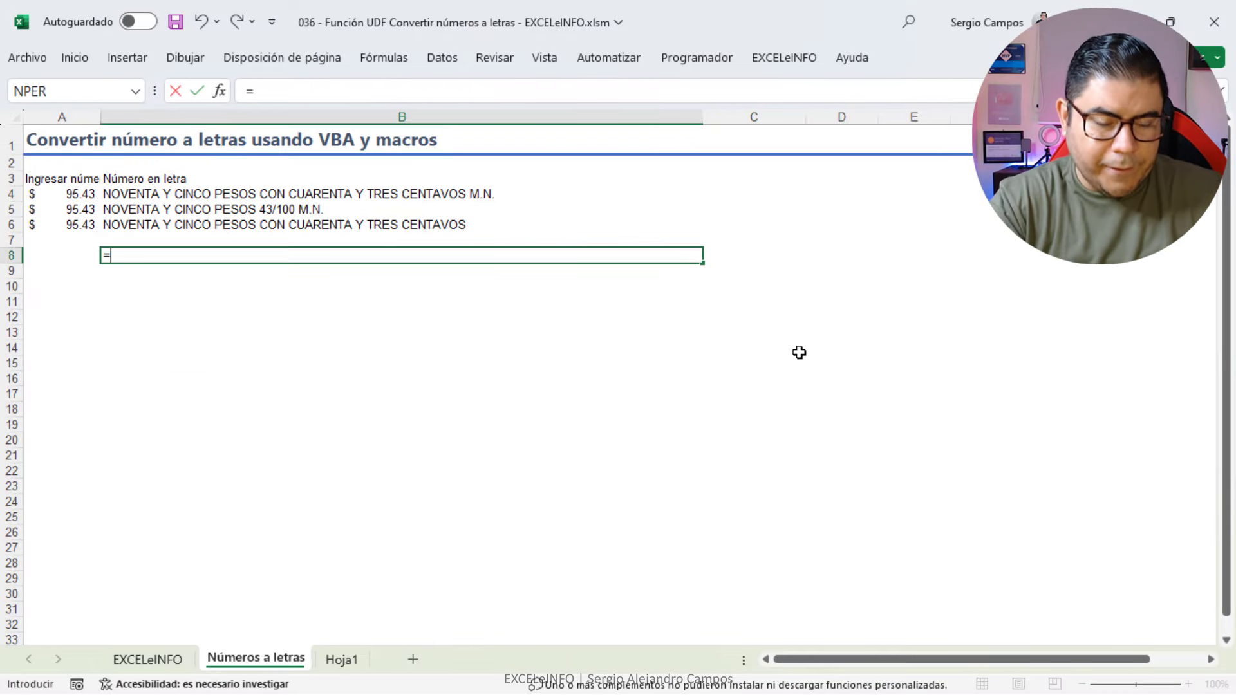
{"action": "type", "text": "cm"}
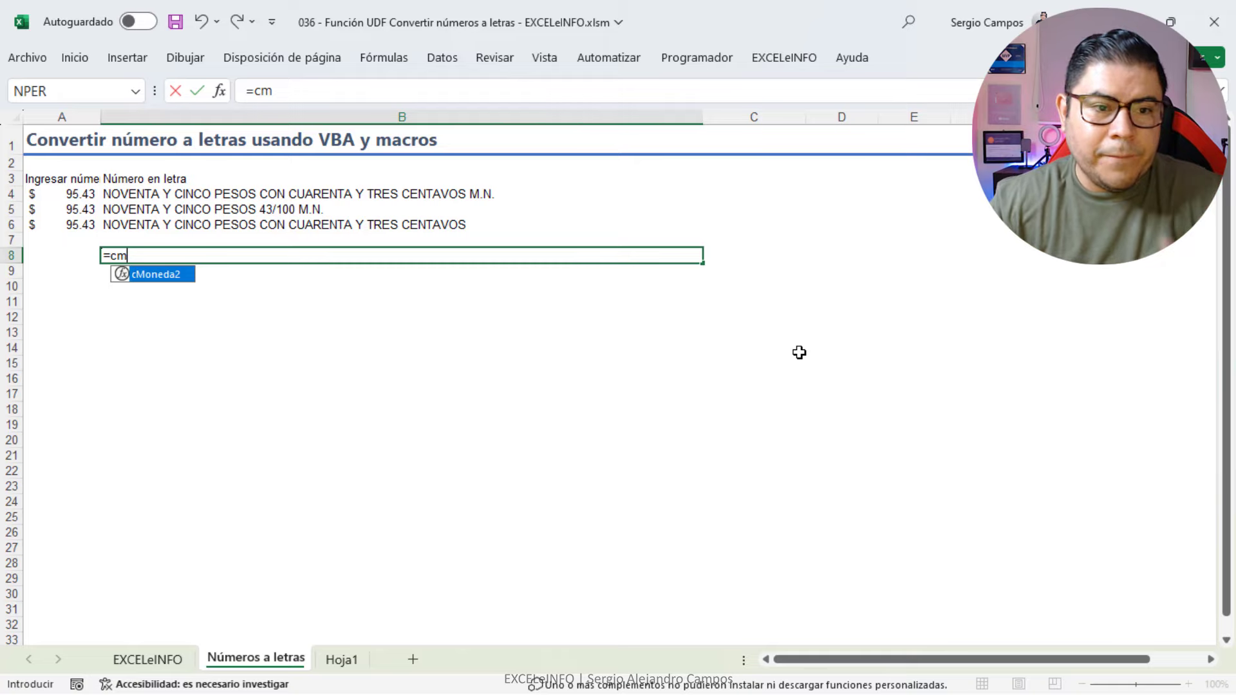
{"action": "key", "text": "Tab"}
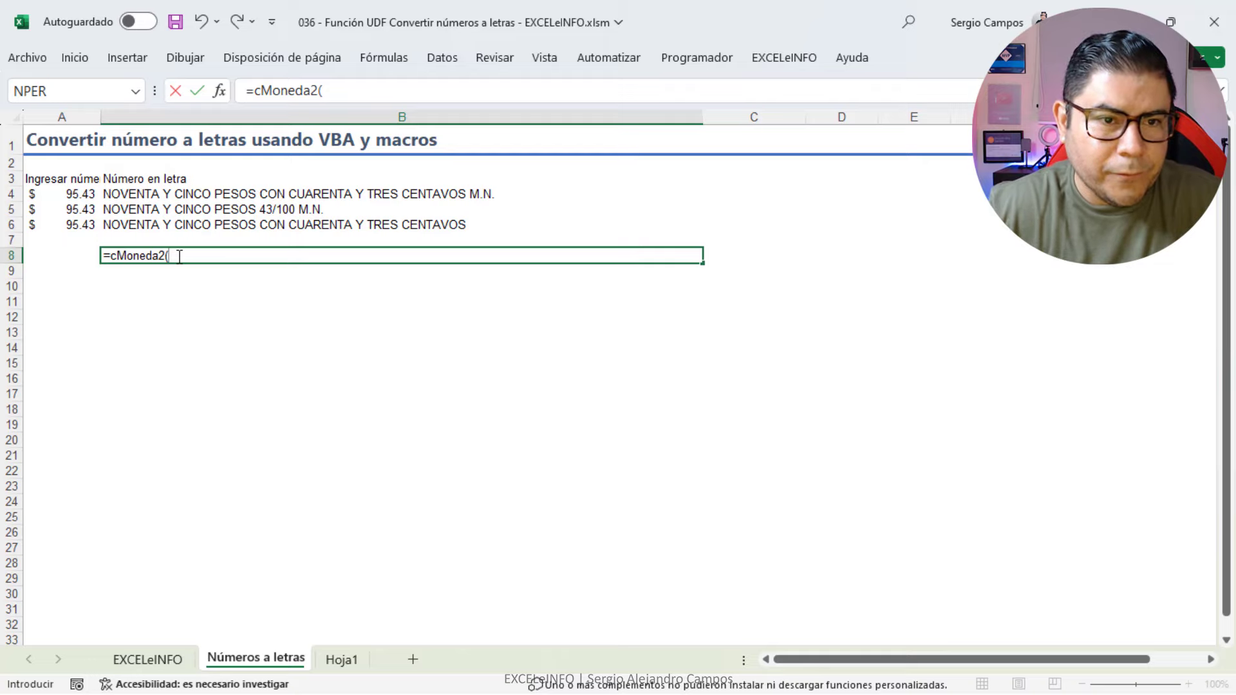
{"action": "left_click", "coordinate": [218, 93]}
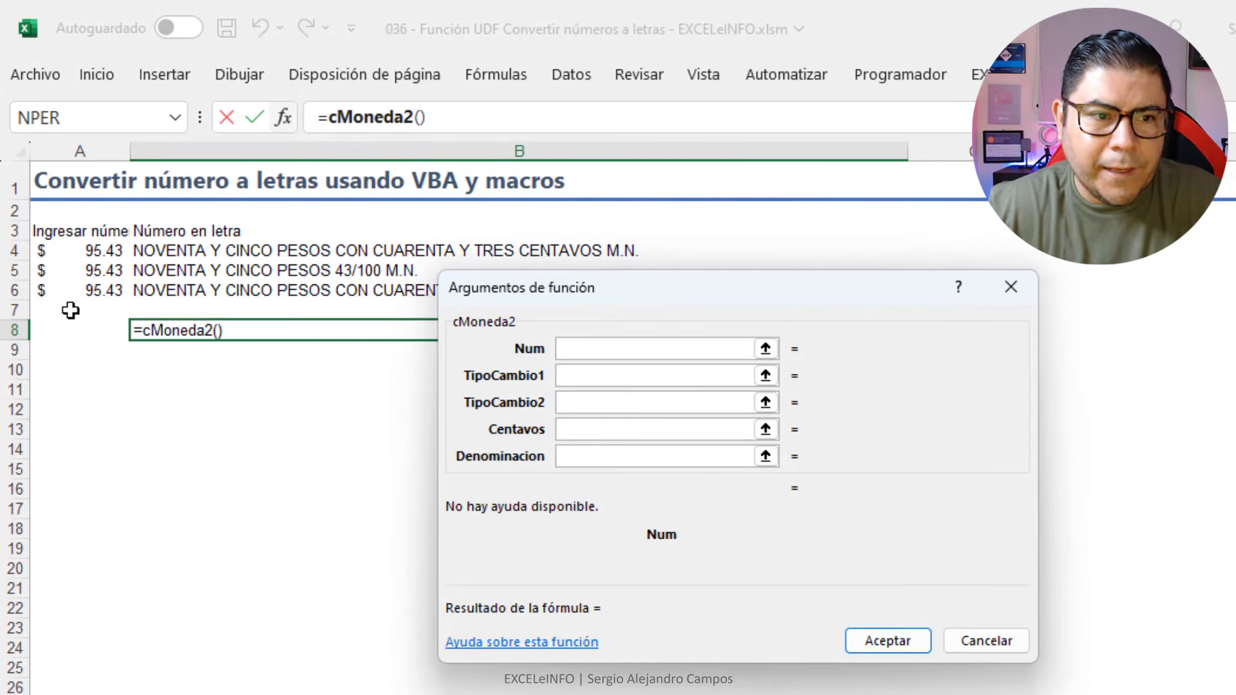
{"action": "left_click", "coordinate": [77, 288]}
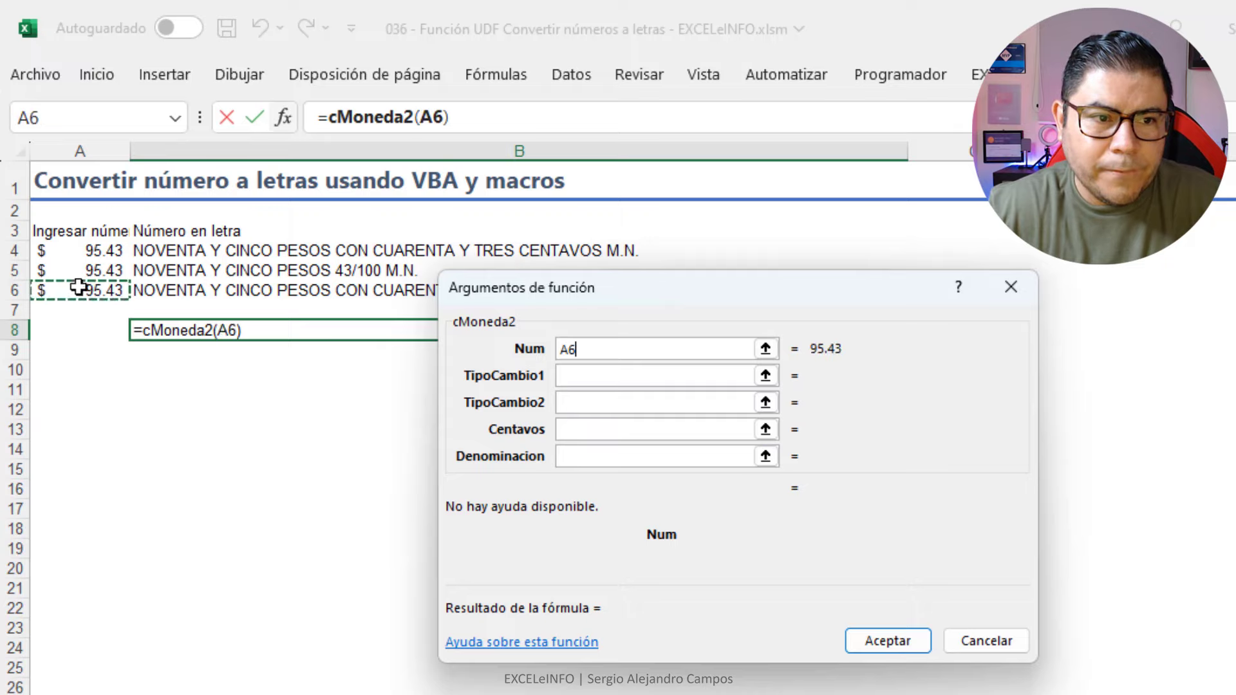
{"action": "left_click", "coordinate": [637, 376]}
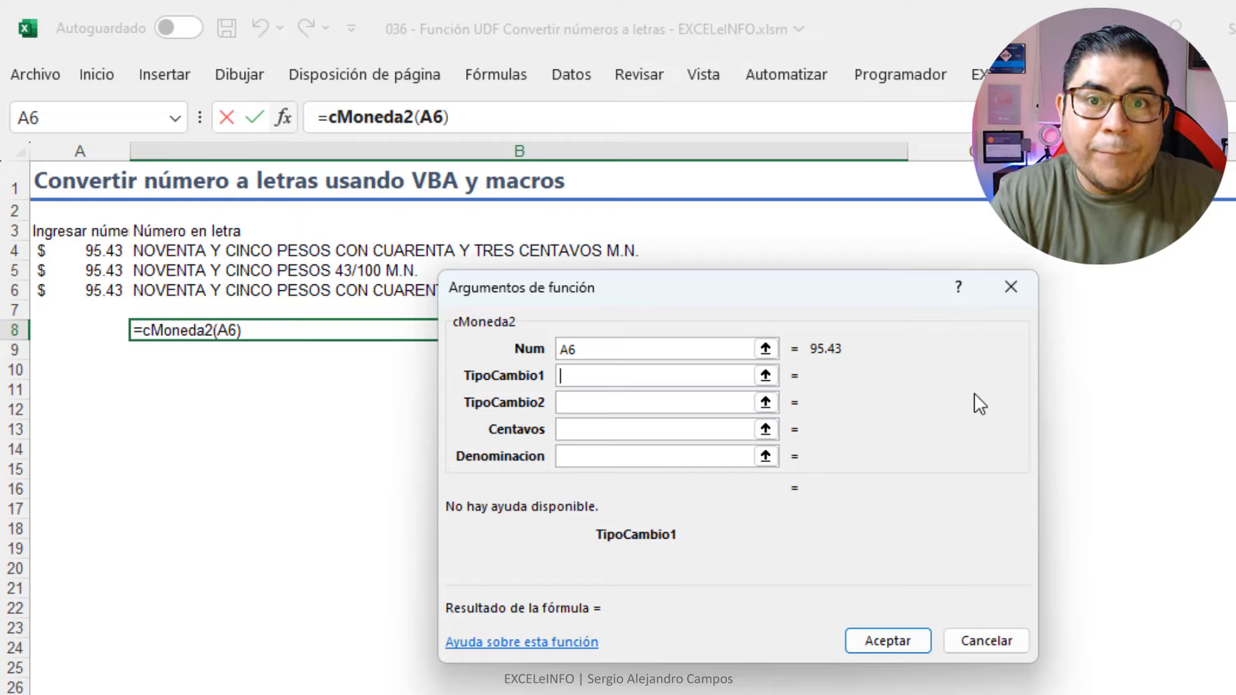
{"action": "type", "text": "PE"}
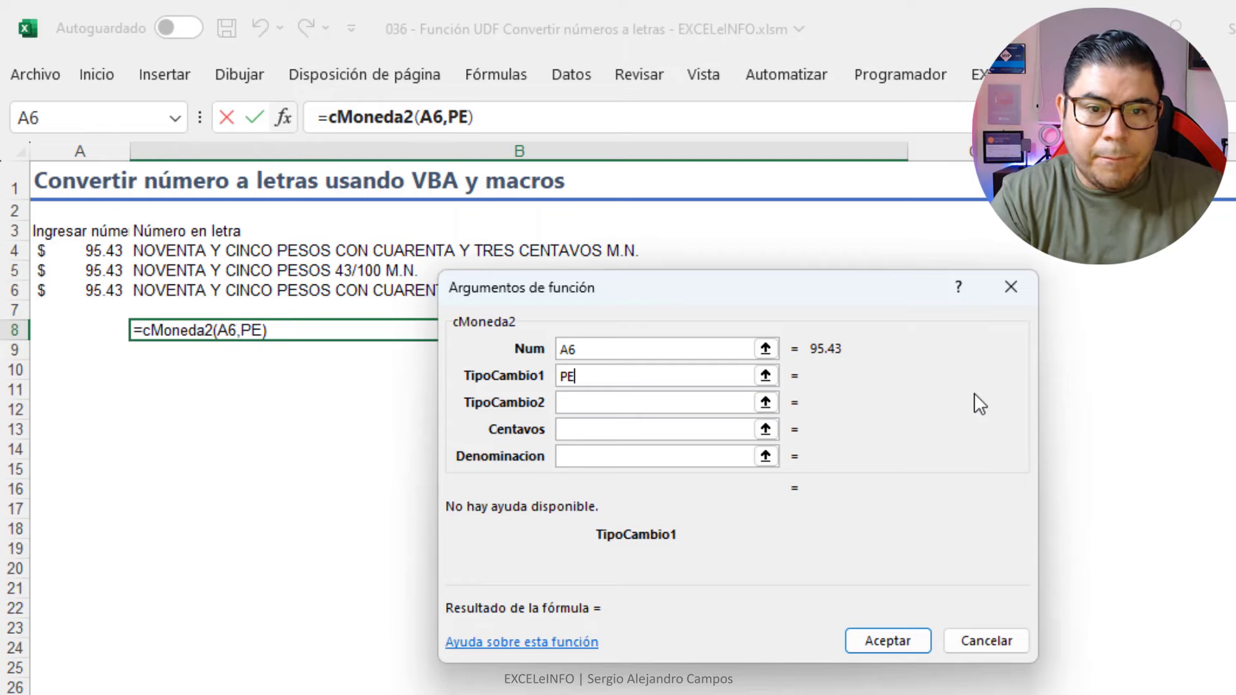
{"action": "type", "text": "SO"}
{"action": "key", "text": "Tab"}
{"action": "type", "text": "PESOS"}
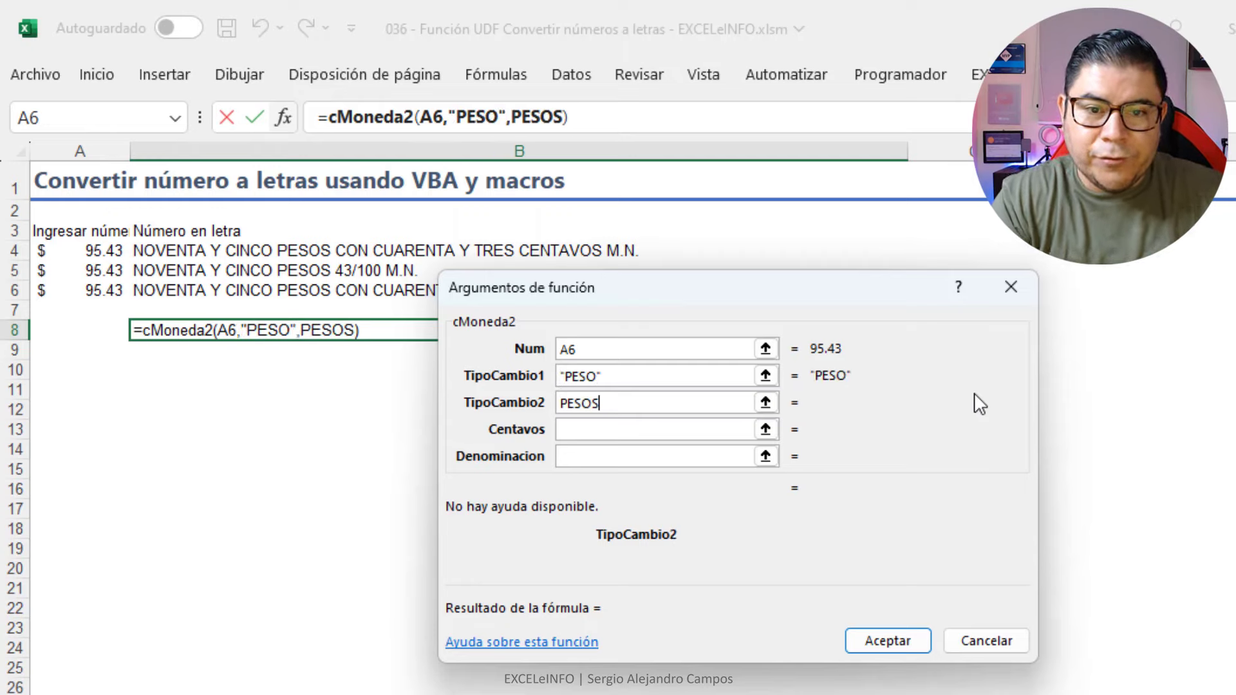
{"action": "key", "text": "Tab"}
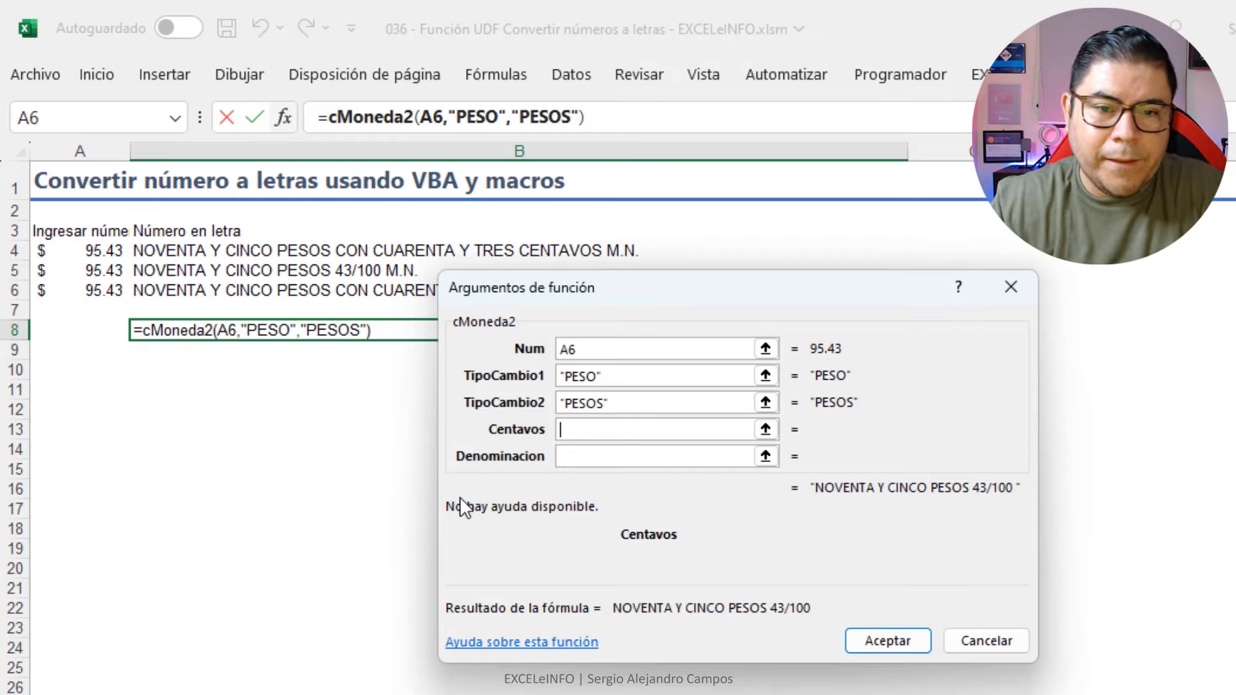
Set Centavos to 0 and leave Denominacion empty, returning NOVENTA Y CINCO PESOS 43/100.
{"action": "left_click", "coordinate": [688, 457]}
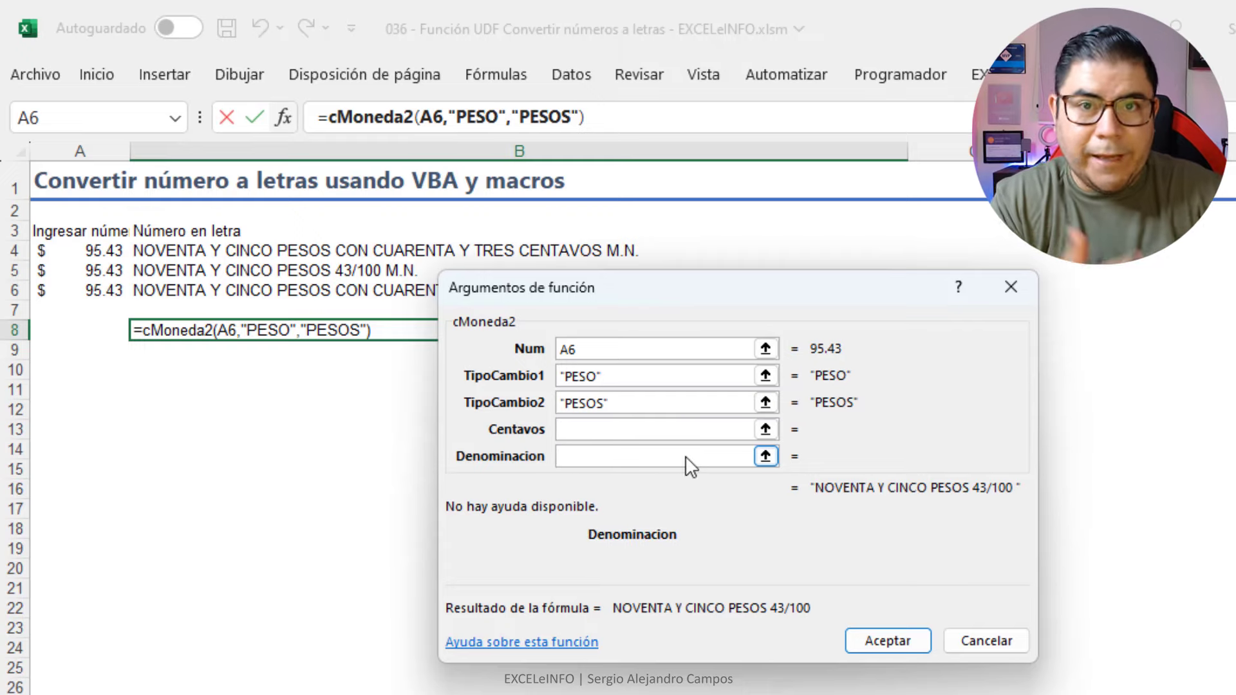
{"action": "type", "text": "M"}
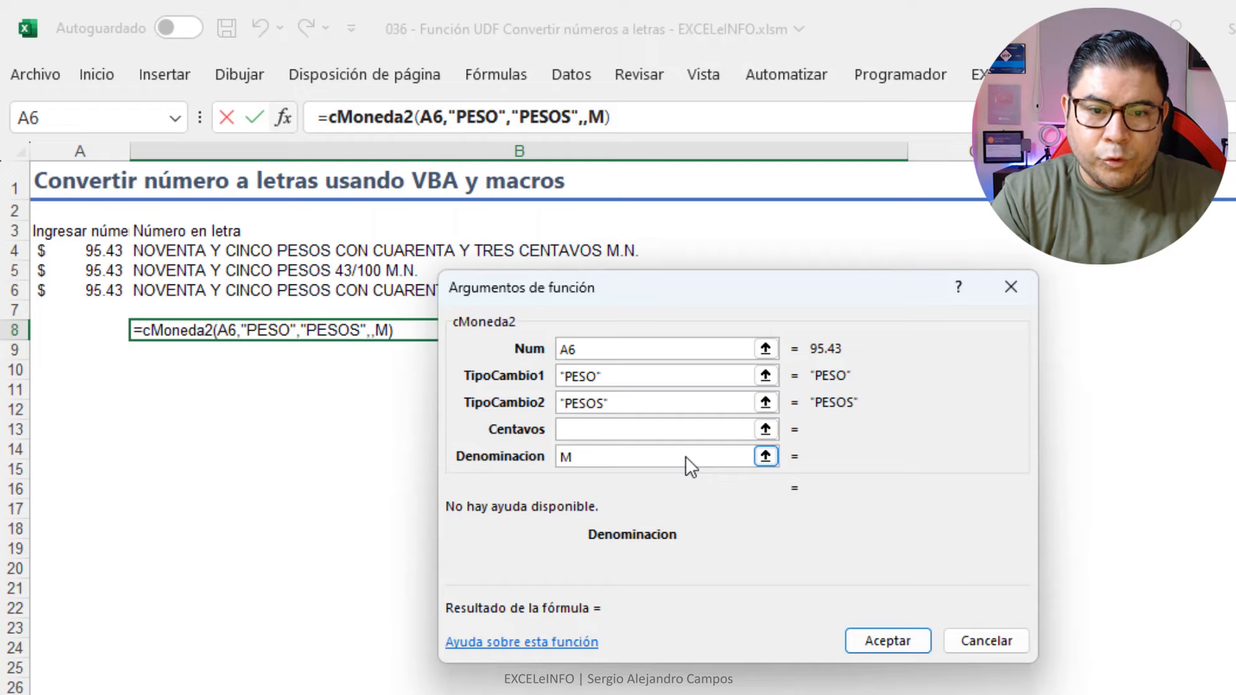
{"action": "type", "text": ".M"}
{"action": "key", "text": "BackSpace"}
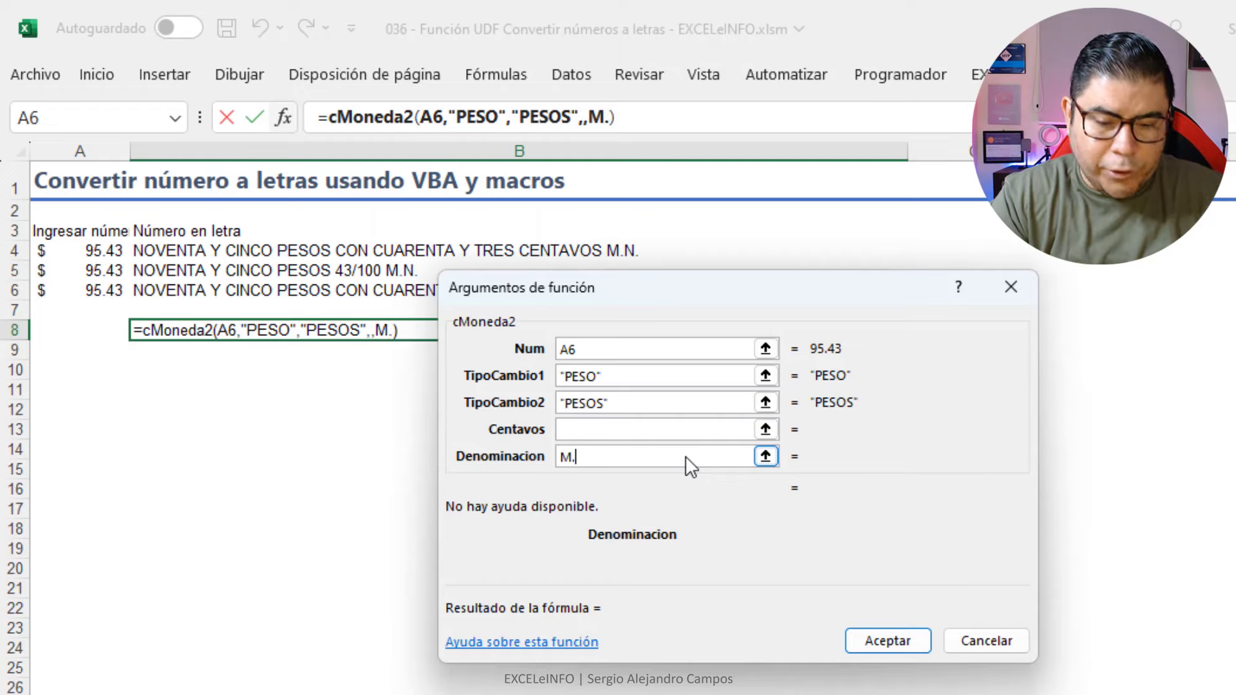
{"action": "type", "text": "N."}
{"action": "key", "text": "Tab"}
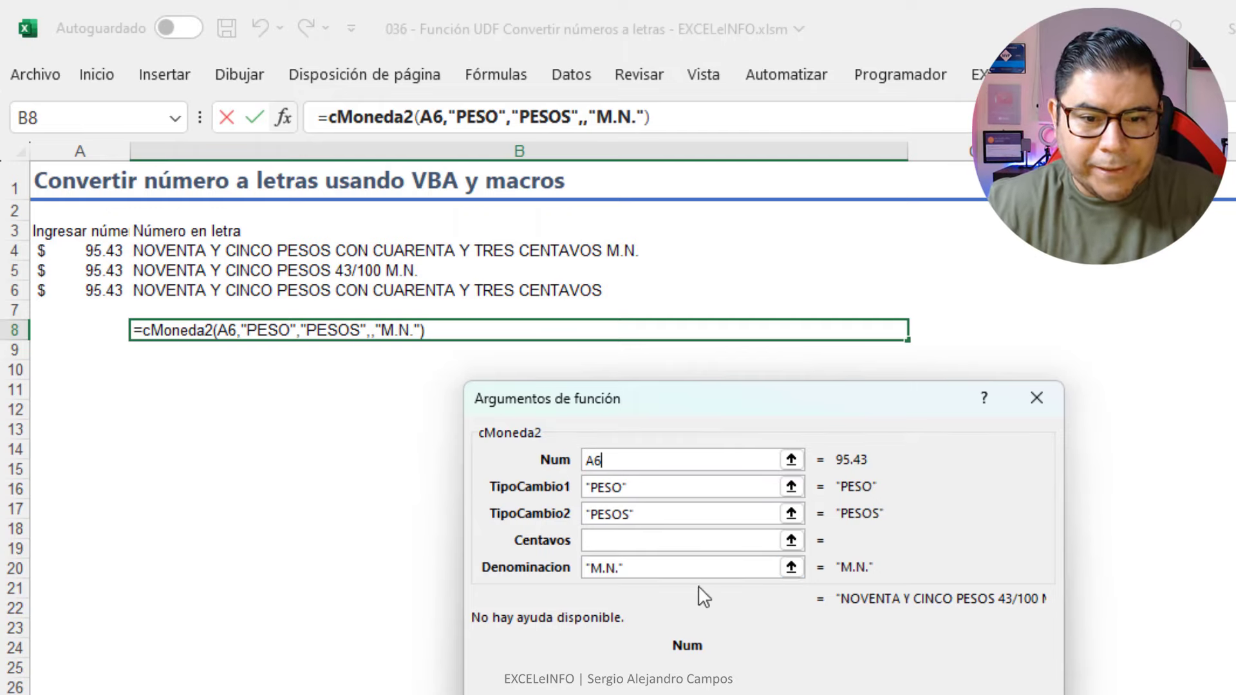
{"action": "left_click_drag", "start_coordinate": [672, 567], "coordinate": [527, 568]}
{"action": "key", "text": "Delete"}
{"action": "left_click", "coordinate": [684, 541]}
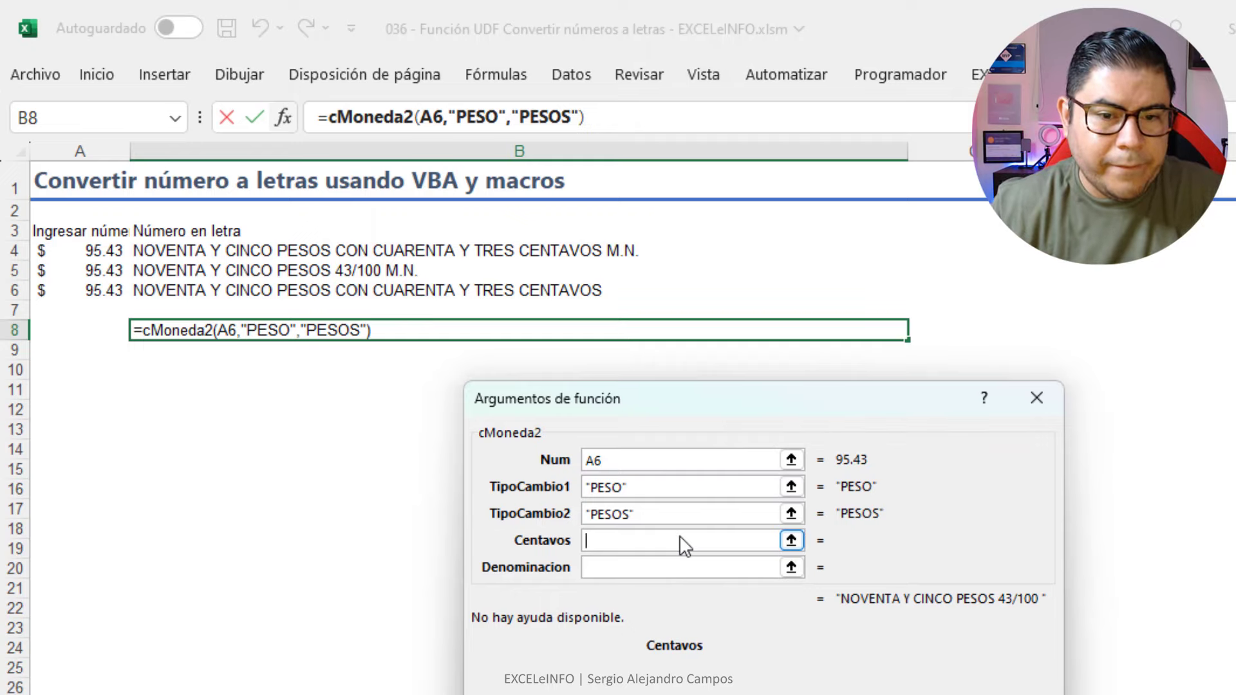
{"action": "type", "text": "0"}
{"action": "key", "text": "Return"}
{"action": "left_click", "coordinate": [88, 328]}
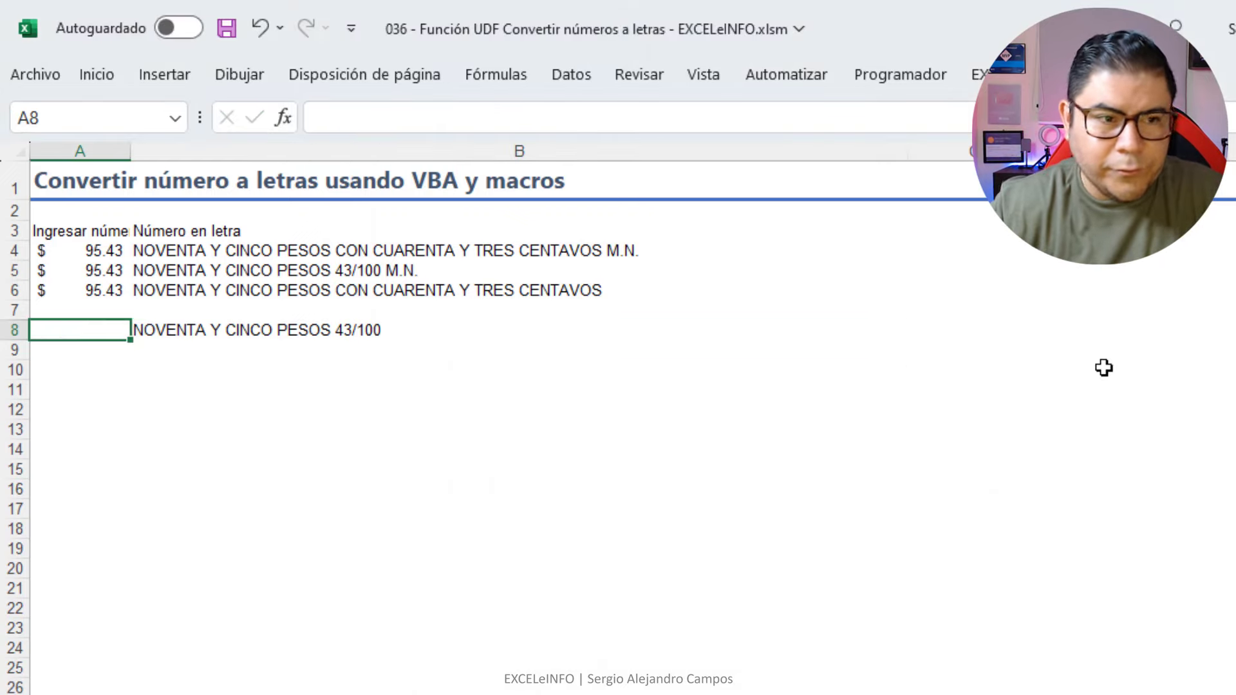
Enter 101.91 in A8 and point B8's cMoneda2 at A8 with Centavos 1.
{"action": "type", "text": "101."}
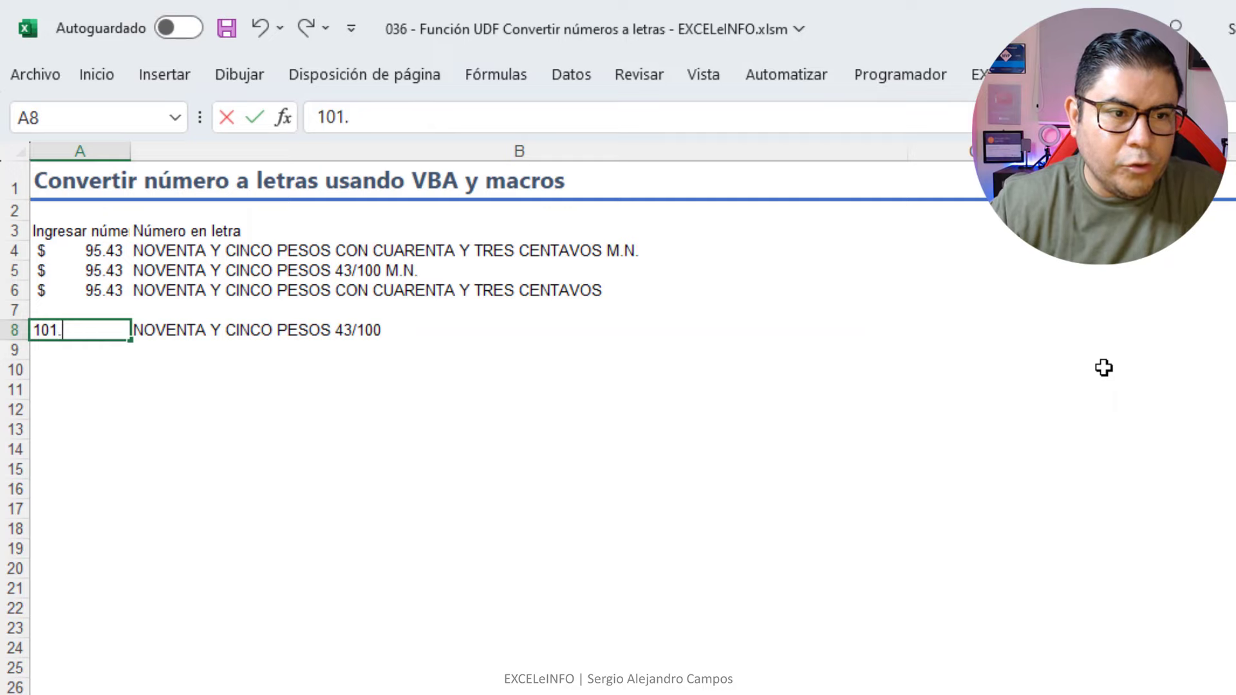
{"action": "type", "text": "91"}
{"action": "key", "text": "Return"}
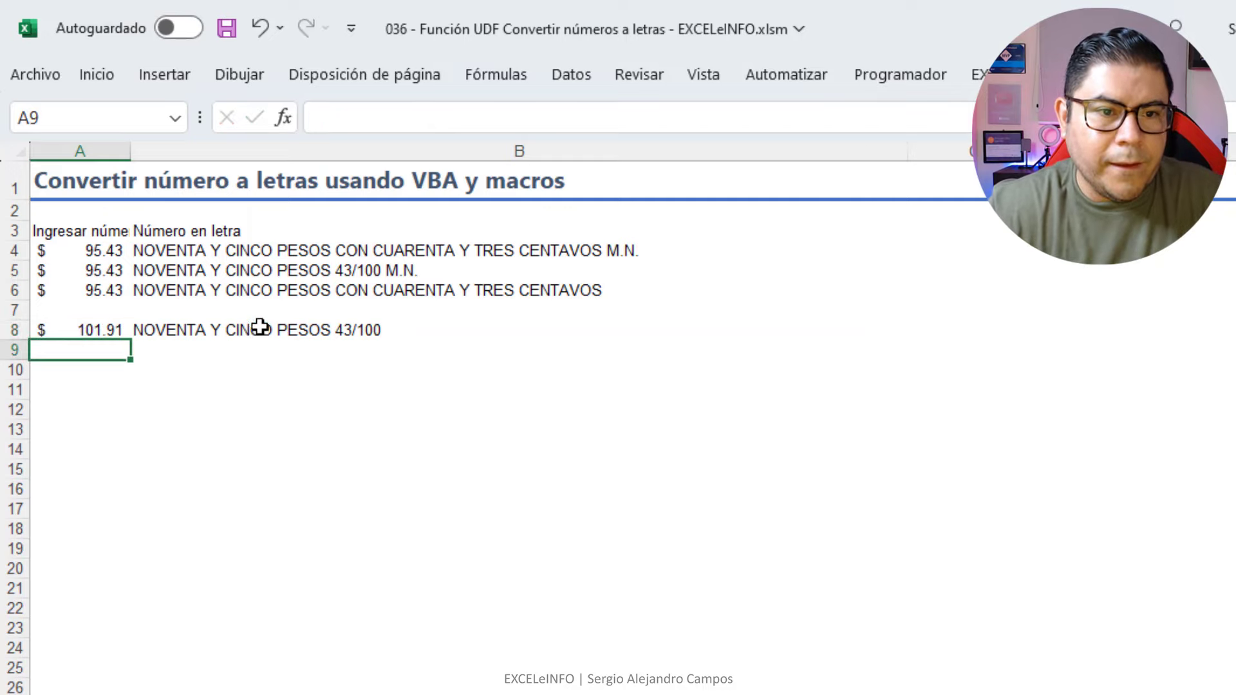
{"action": "double_click", "coordinate": [260, 329]}
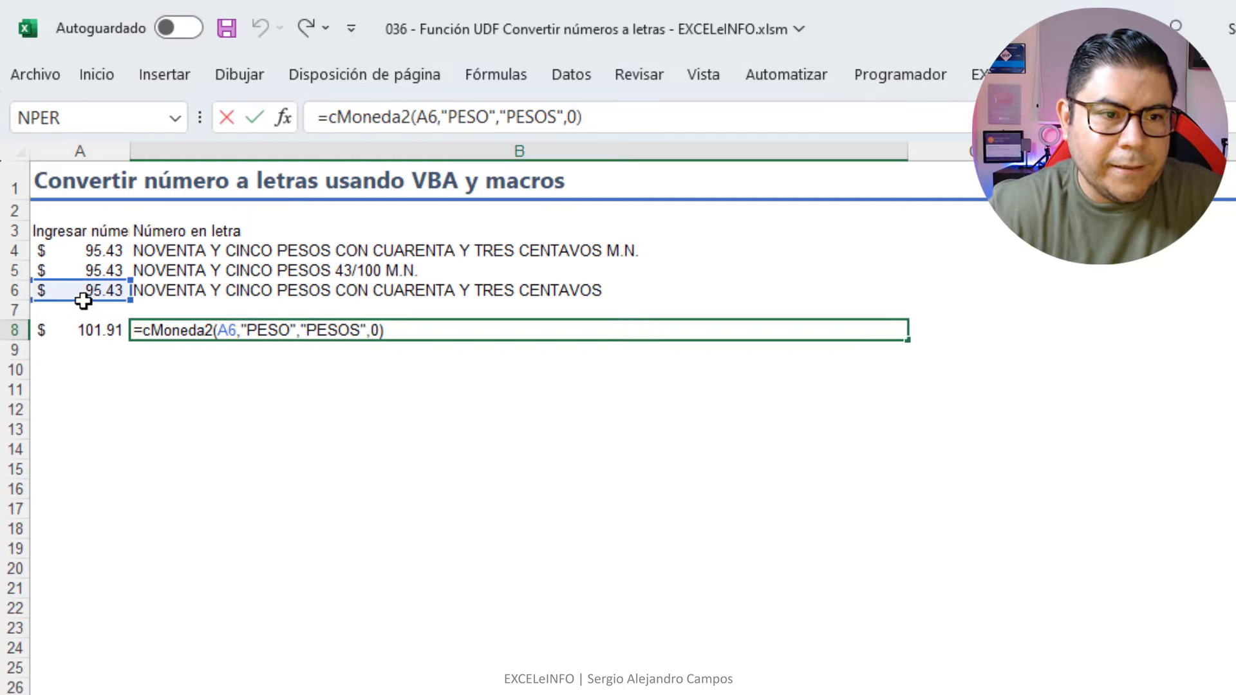
{"action": "left_click_drag", "start_coordinate": [82, 298], "coordinate": [84, 332]}
{"action": "key", "text": "Return"}
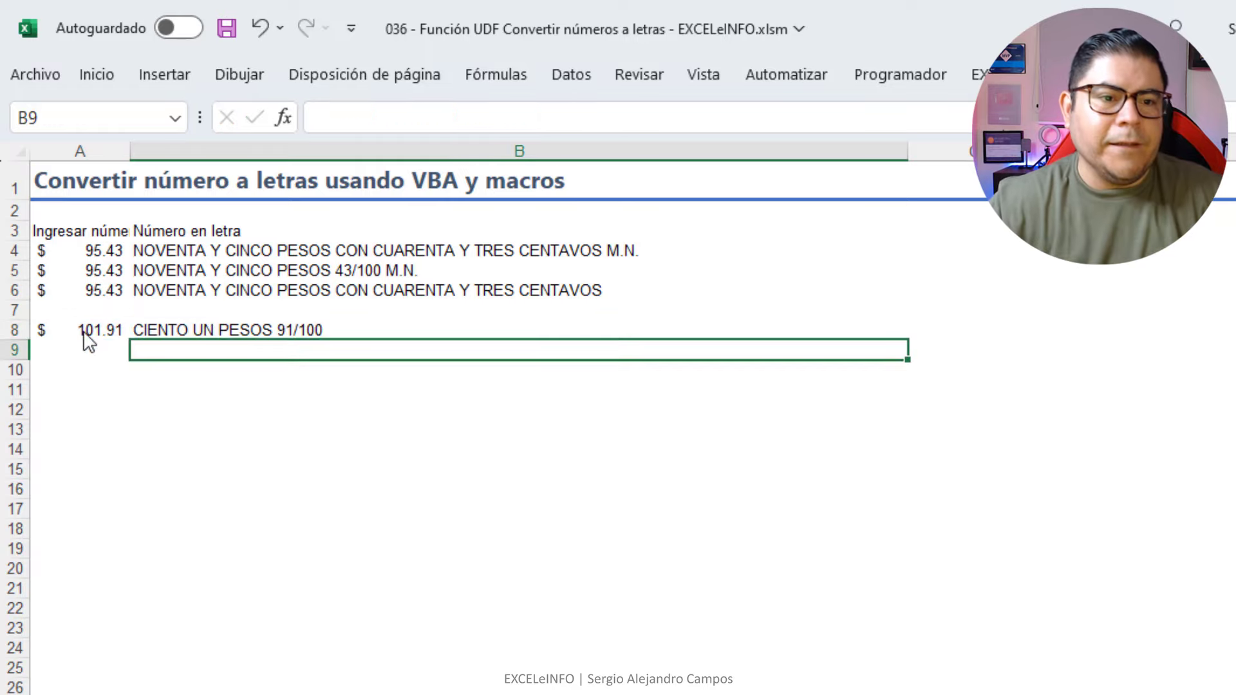
{"action": "left_click", "coordinate": [281, 324]}
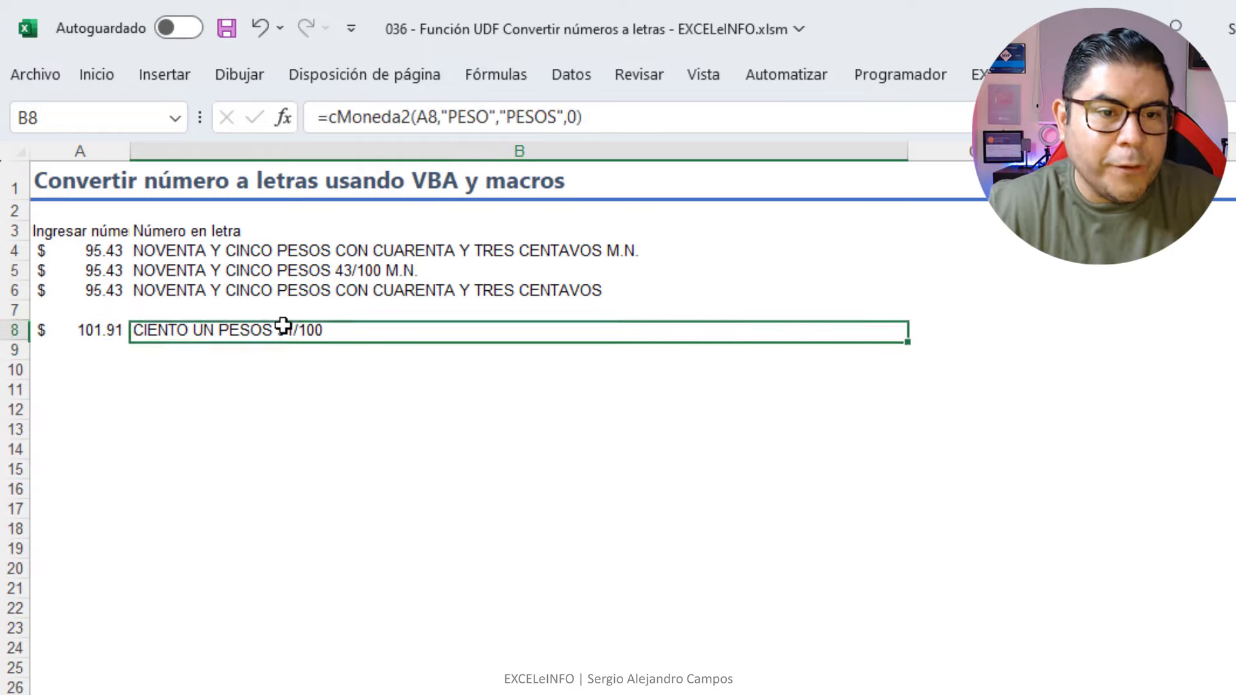
{"action": "double_click", "coordinate": [312, 327]}
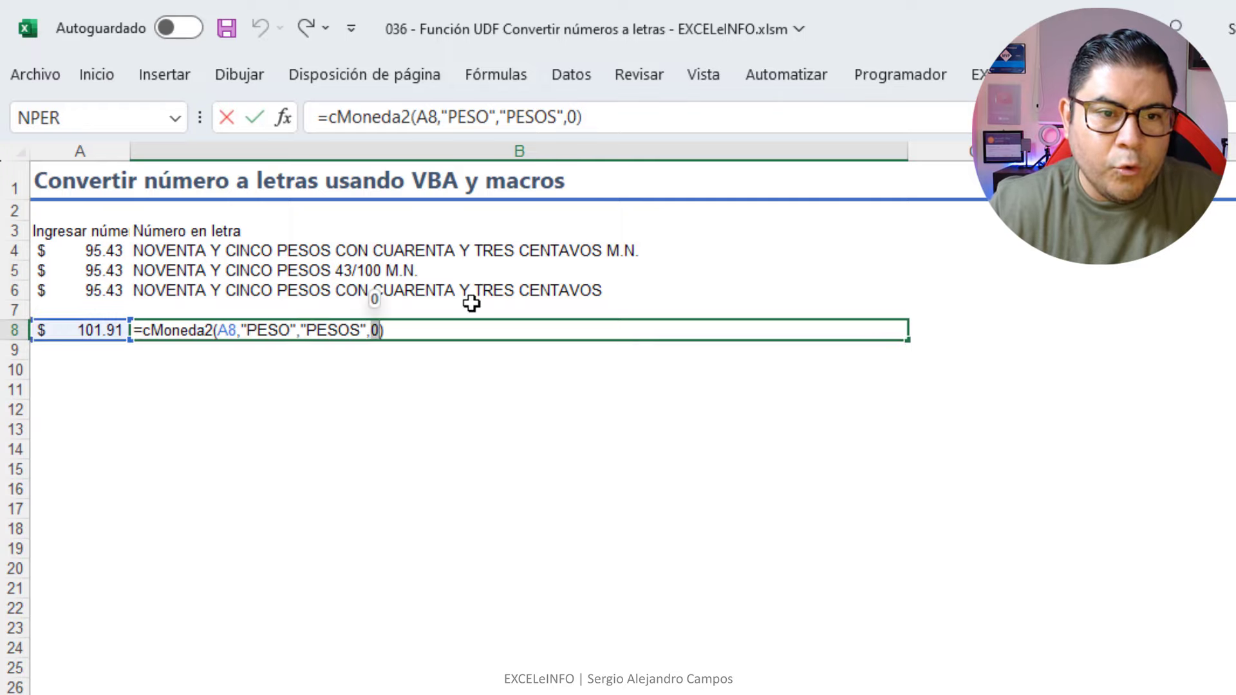
{"action": "key", "text": "Return"}
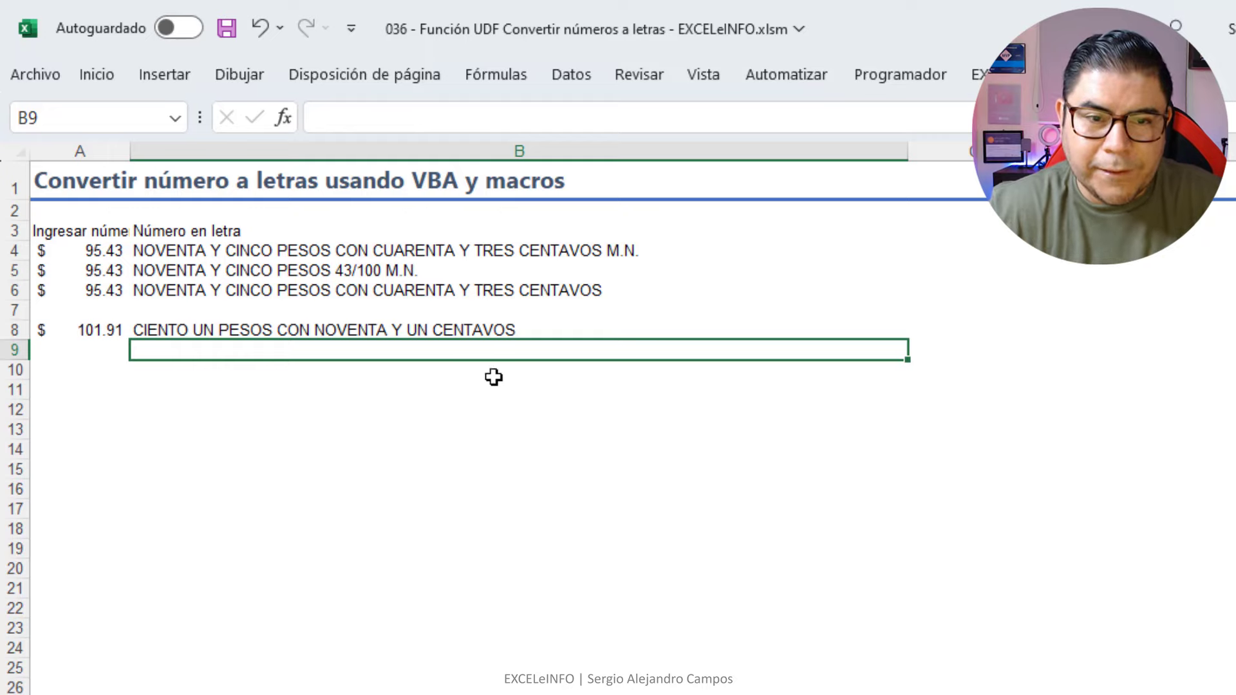
{"action": "left_click", "coordinate": [493, 330]}
{"action": "left_click", "coordinate": [515, 273]}
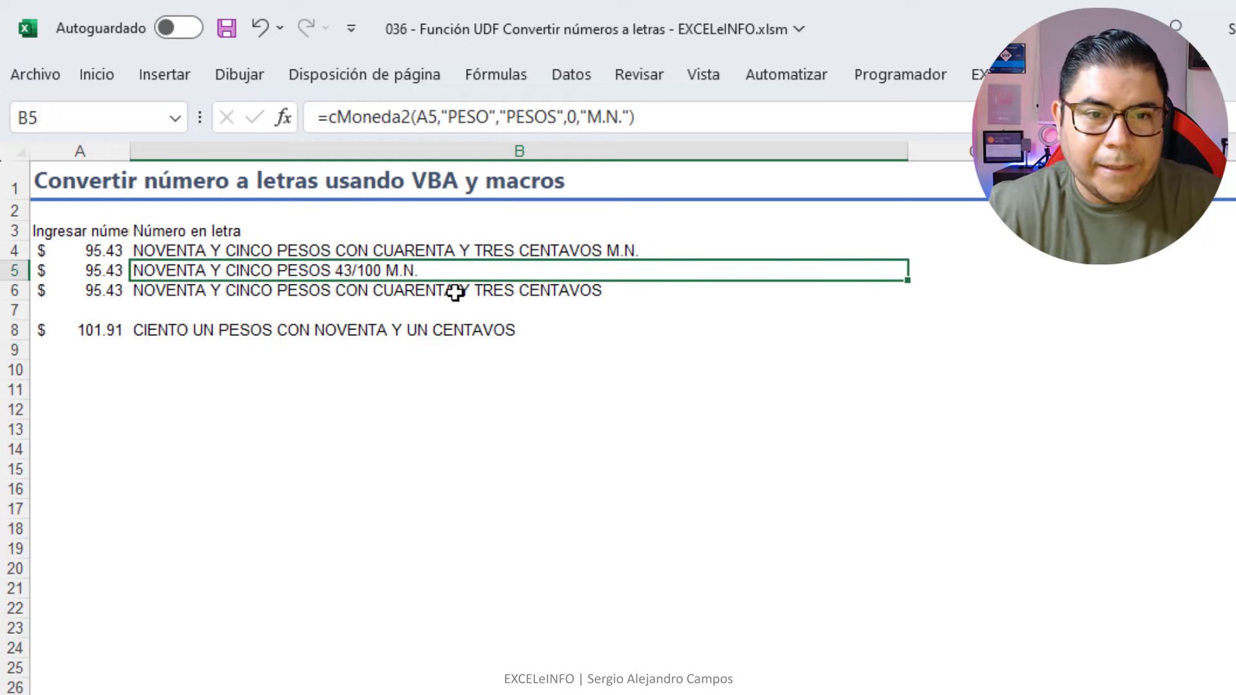
{"action": "left_click", "coordinate": [456, 291]}
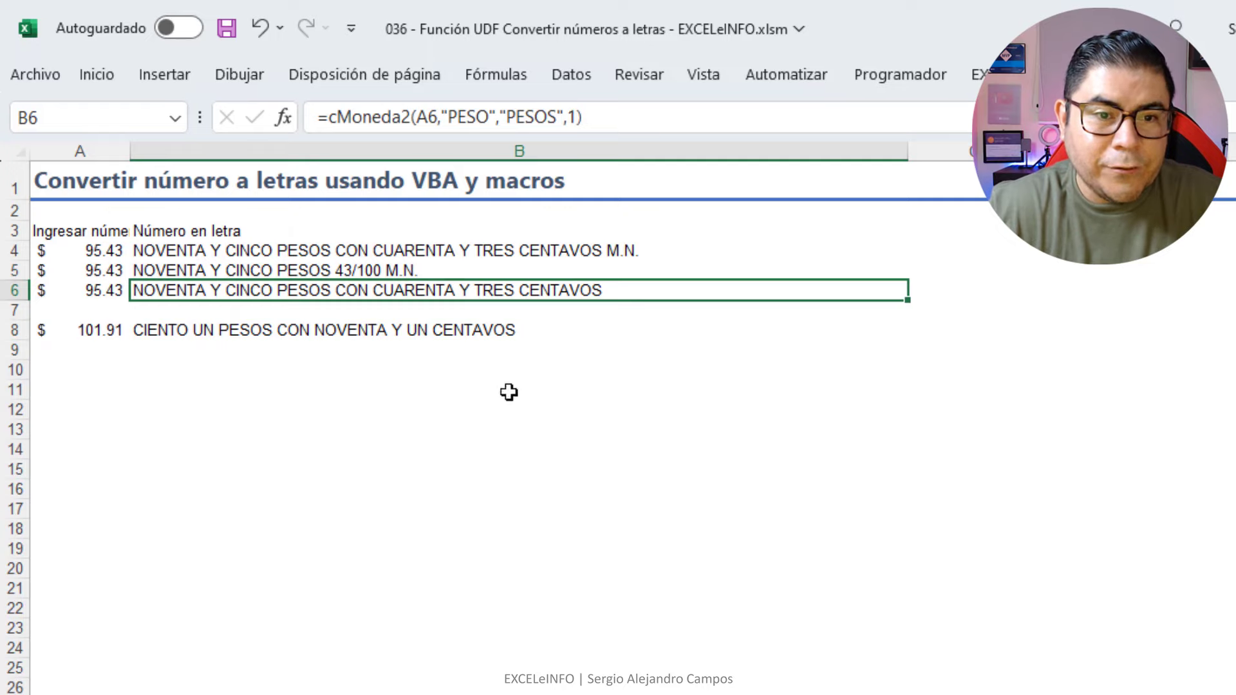
{"action": "left_click", "coordinate": [595, 264]}
{"action": "left_click", "coordinate": [603, 248]}
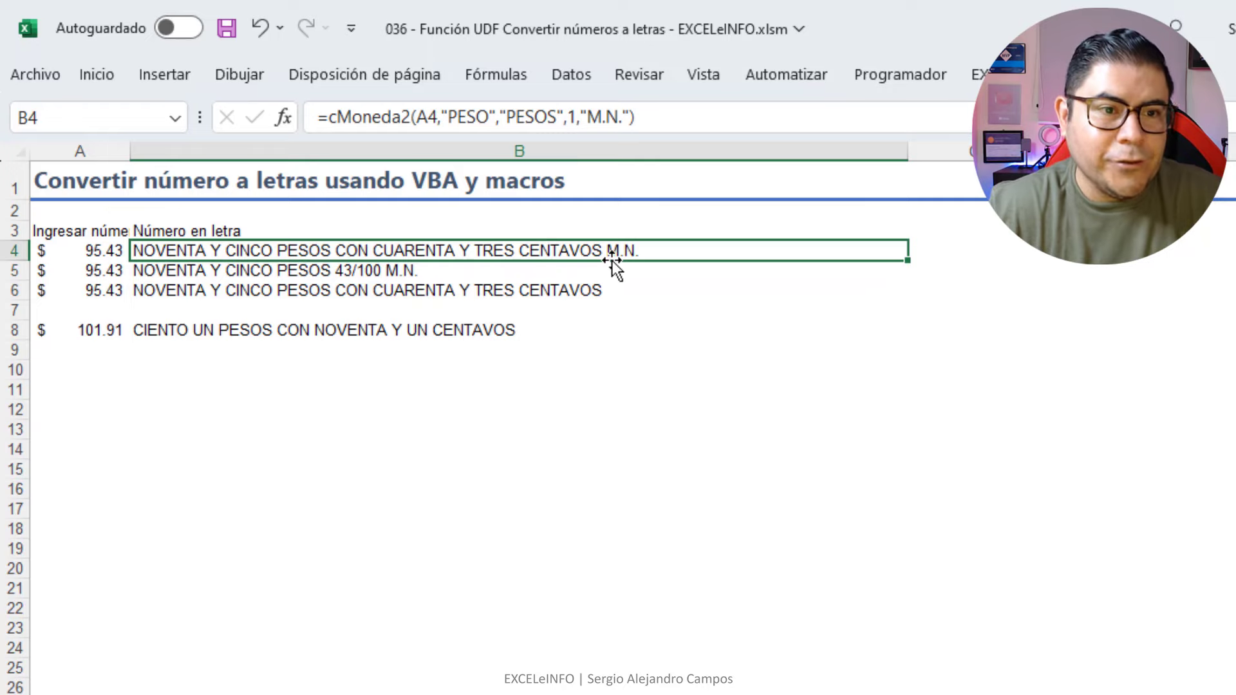
{"action": "left_click_drag", "start_coordinate": [119, 250], "coordinate": [182, 290]}
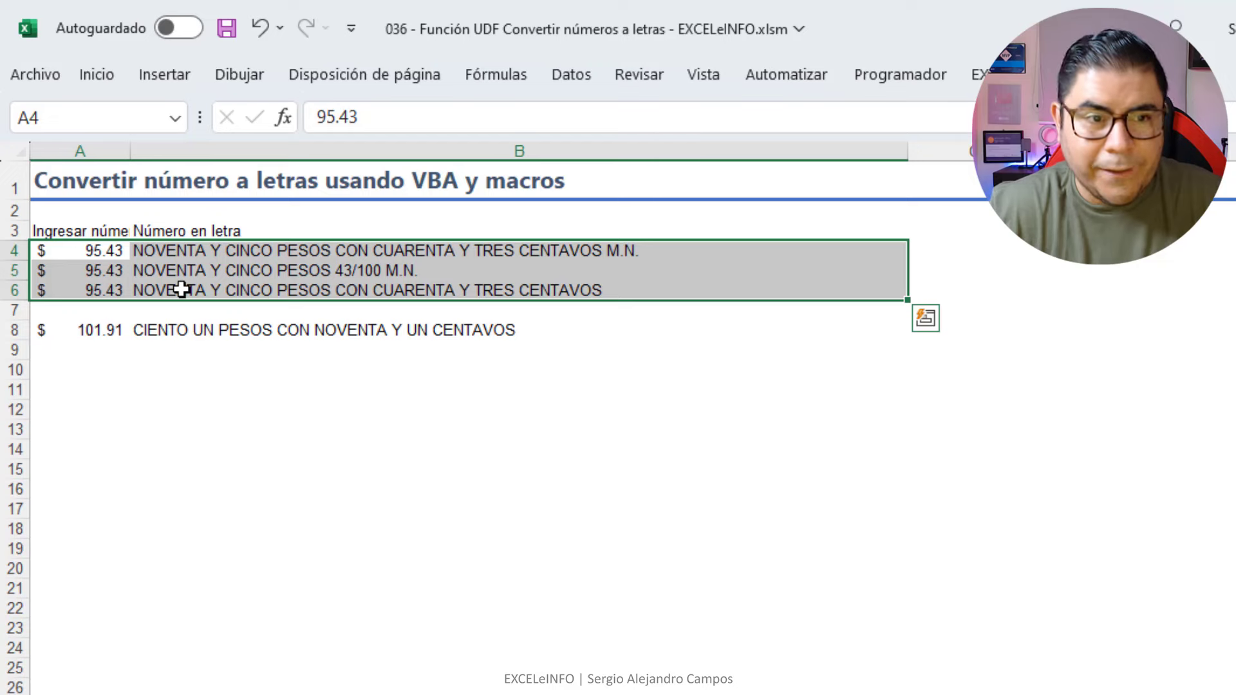
{"action": "left_click", "coordinate": [369, 329]}
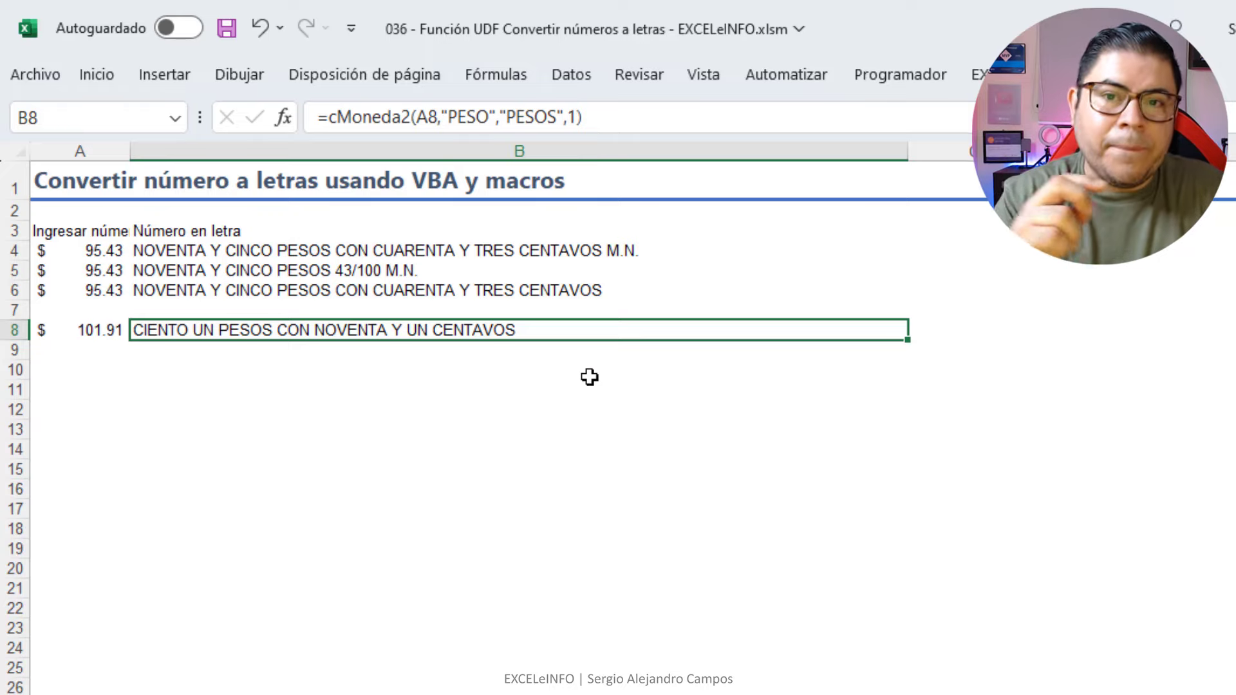
Browse the tools on the EXCELeINFO add-in ribbon tab, then return to B8.
{"action": "left_click", "coordinate": [978, 74]}
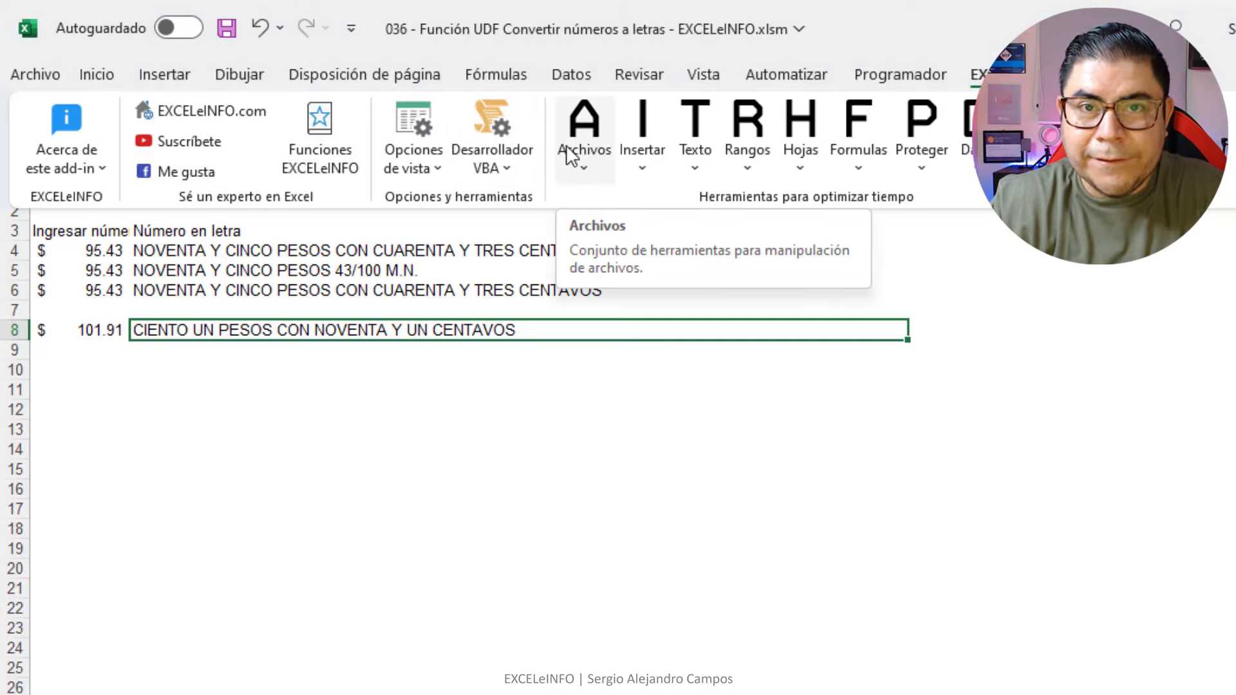
{"action": "left_click", "coordinate": [574, 388]}
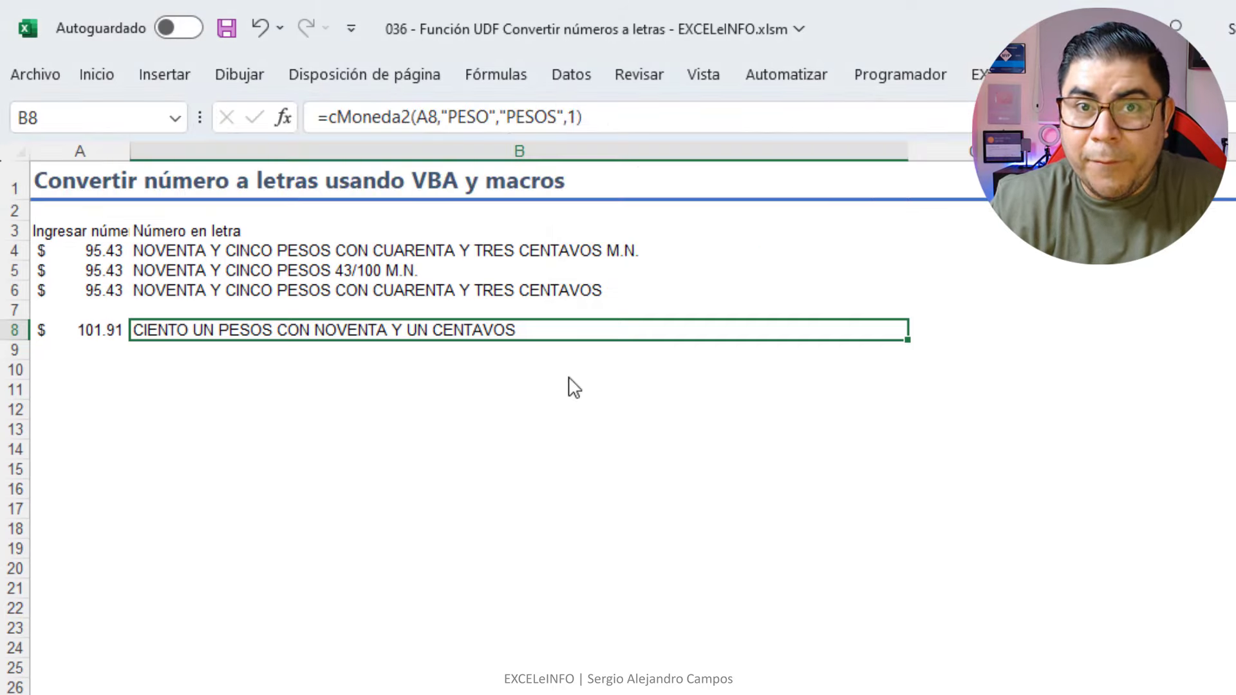
{"action": "left_click", "coordinate": [577, 353]}
{"action": "left_click", "coordinate": [588, 333]}
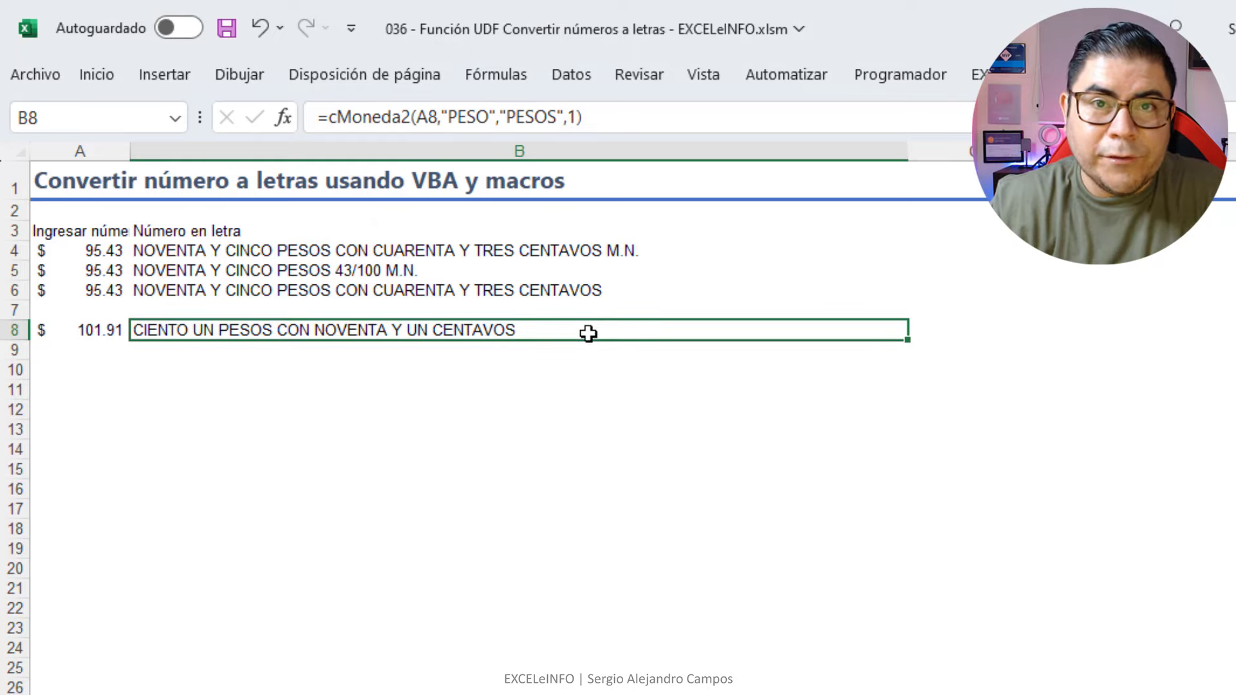
Type =EX in B14 to list the add-in's functions, then cancel the entry.
{"action": "left_click", "coordinate": [576, 455]}
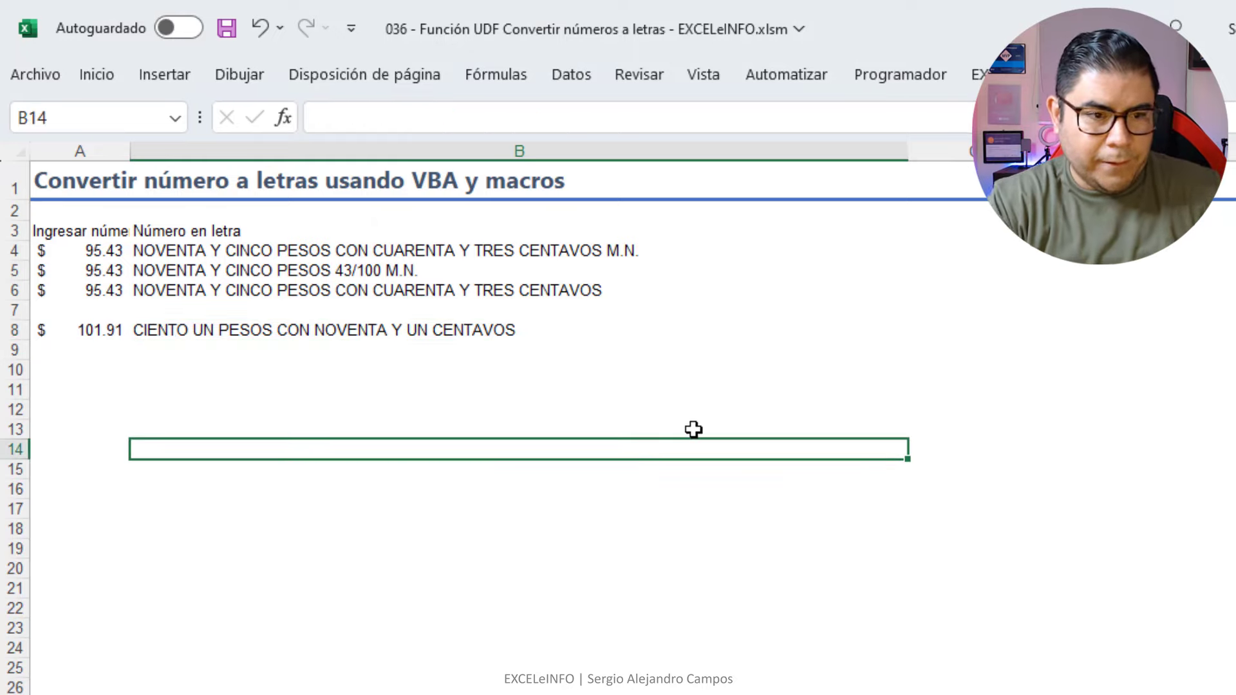
{"action": "type", "text": "=EX"}
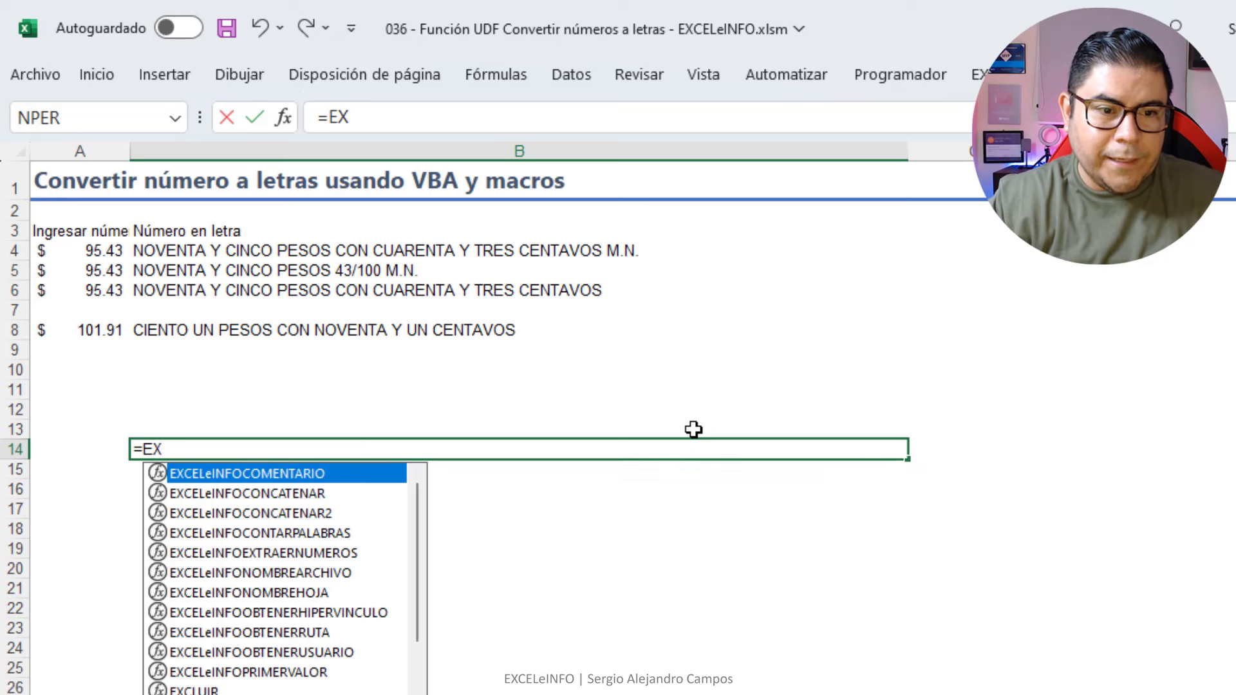
{"action": "key", "text": "Down"}
{"action": "key", "text": "Down"}
{"action": "key", "text": "Down"}
{"action": "key", "text": "Down"}
{"action": "key", "text": "Down"}
{"action": "key", "text": "Down"}
{"action": "key", "text": "Down"}
{"action": "key", "text": "Up"}
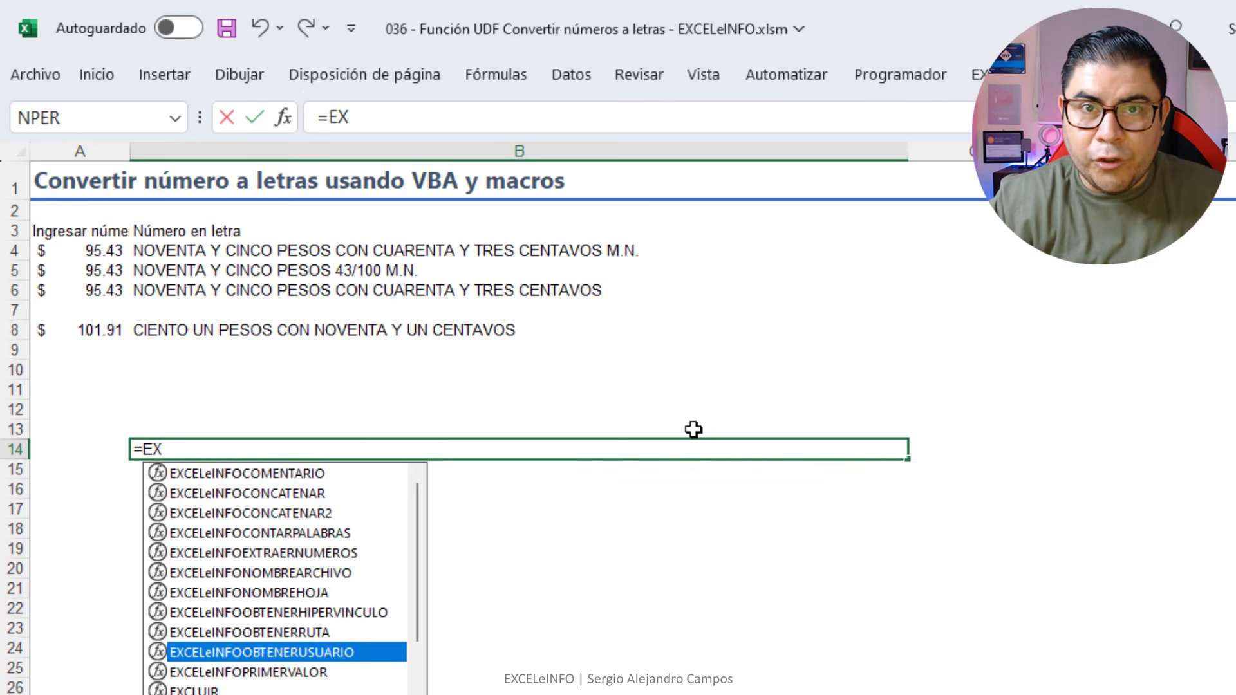
{"action": "key", "text": "Up"}
{"action": "key", "text": "Up"}
{"action": "key", "text": "Up"}
{"action": "key", "text": "Up"}
{"action": "key", "text": "Down"}
{"action": "key", "text": "Down"}
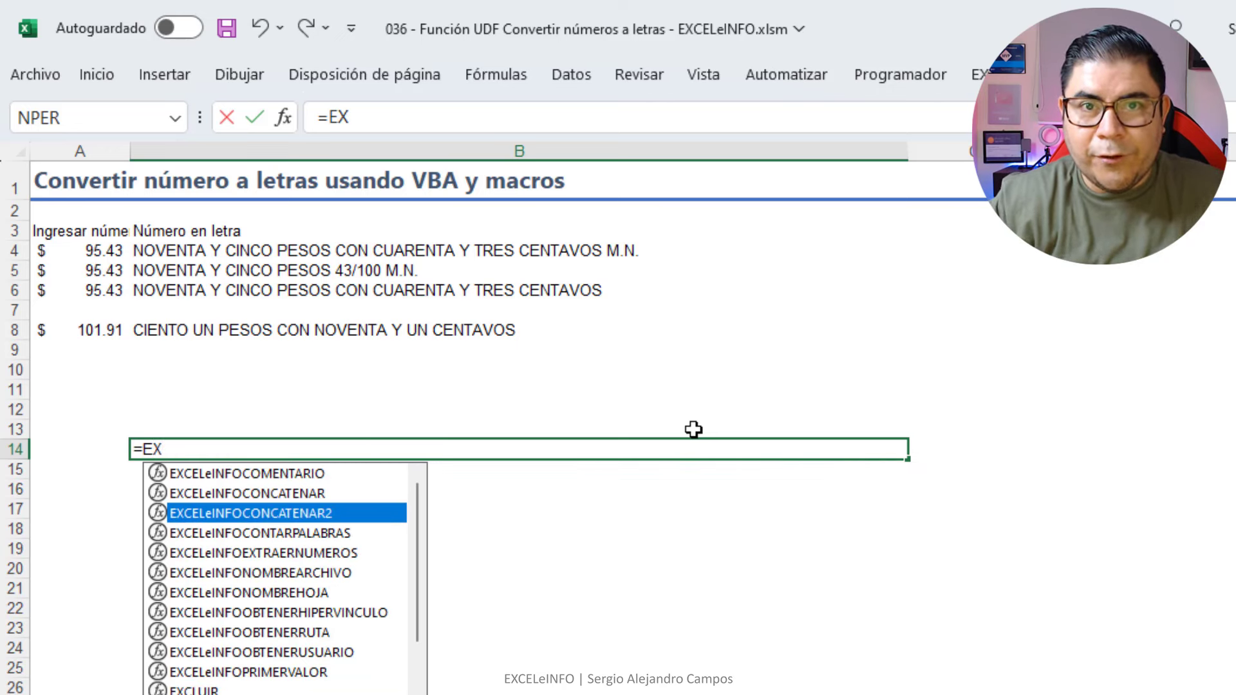
{"action": "key", "text": "Down"}
{"action": "key", "text": "Down"}
{"action": "key", "text": "Up"}
{"action": "key", "text": "Up"}
{"action": "key", "text": "Up"}
{"action": "key", "text": "Escape"}
{"action": "key", "text": "Escape"}
{"action": "key", "text": "Up"}
{"action": "key", "text": "Up"}
{"action": "key", "text": "Up"}
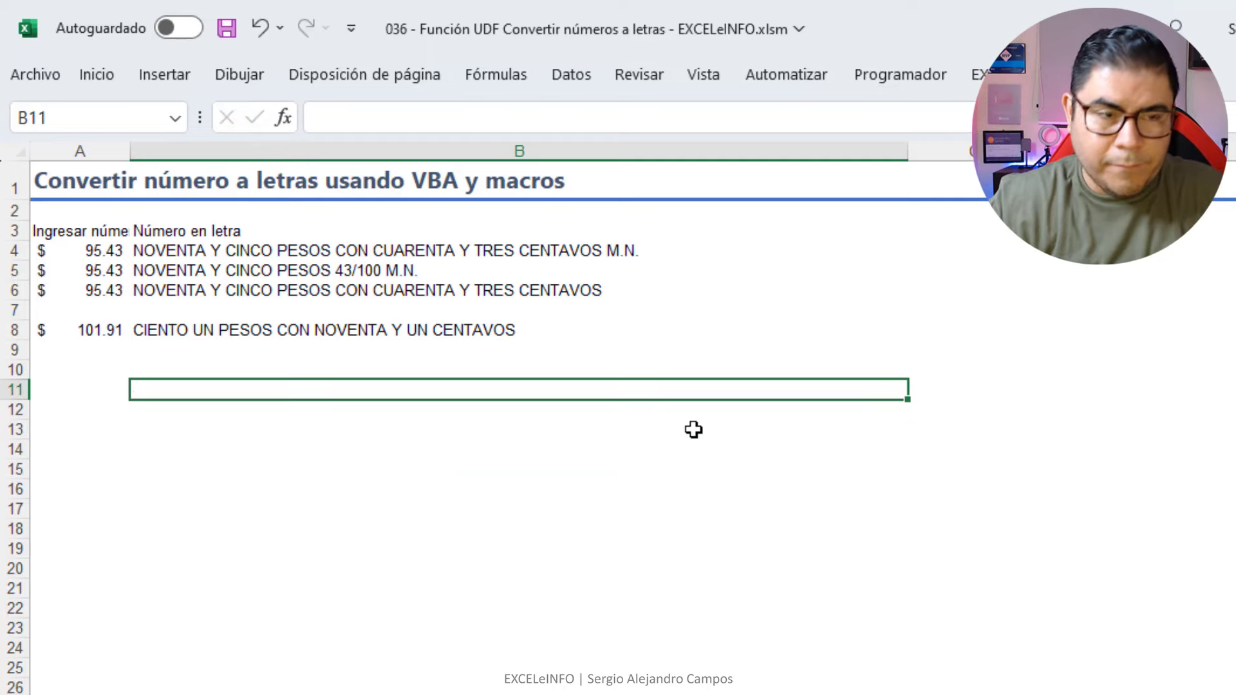
Enter 'Números a letras - Otto' as the Save As file name in Escritorio.
{"action": "left_click", "coordinate": [43, 78]}
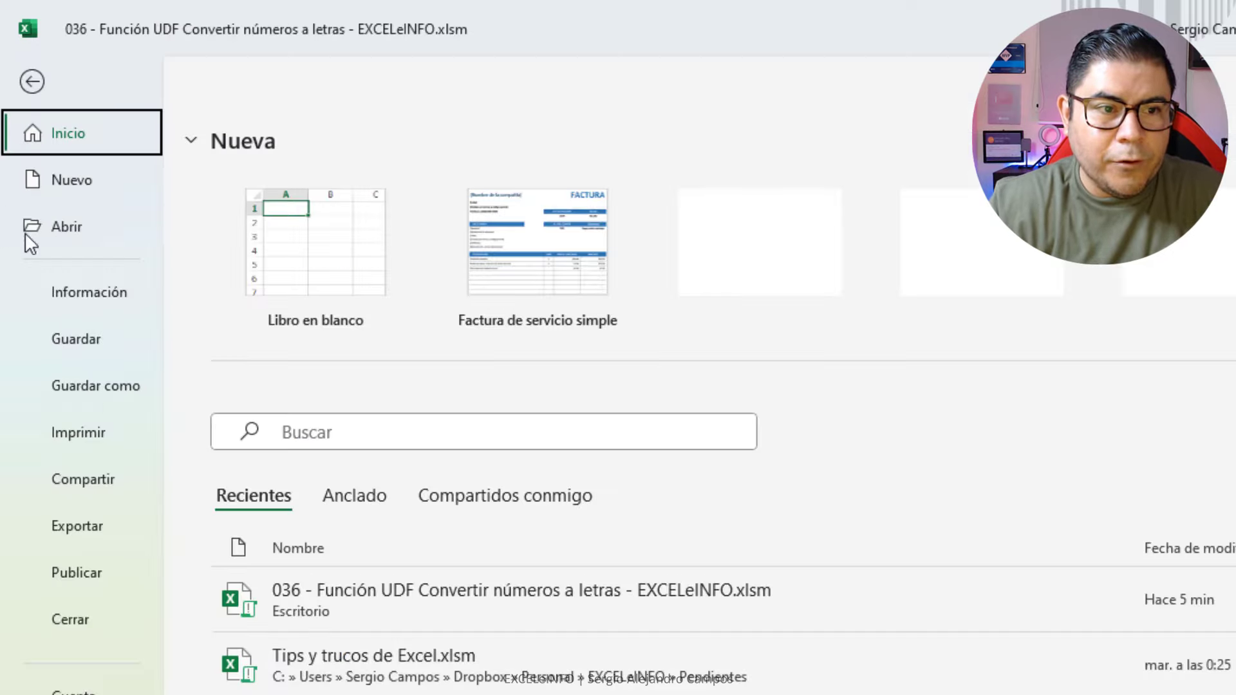
{"action": "left_click", "coordinate": [122, 387]}
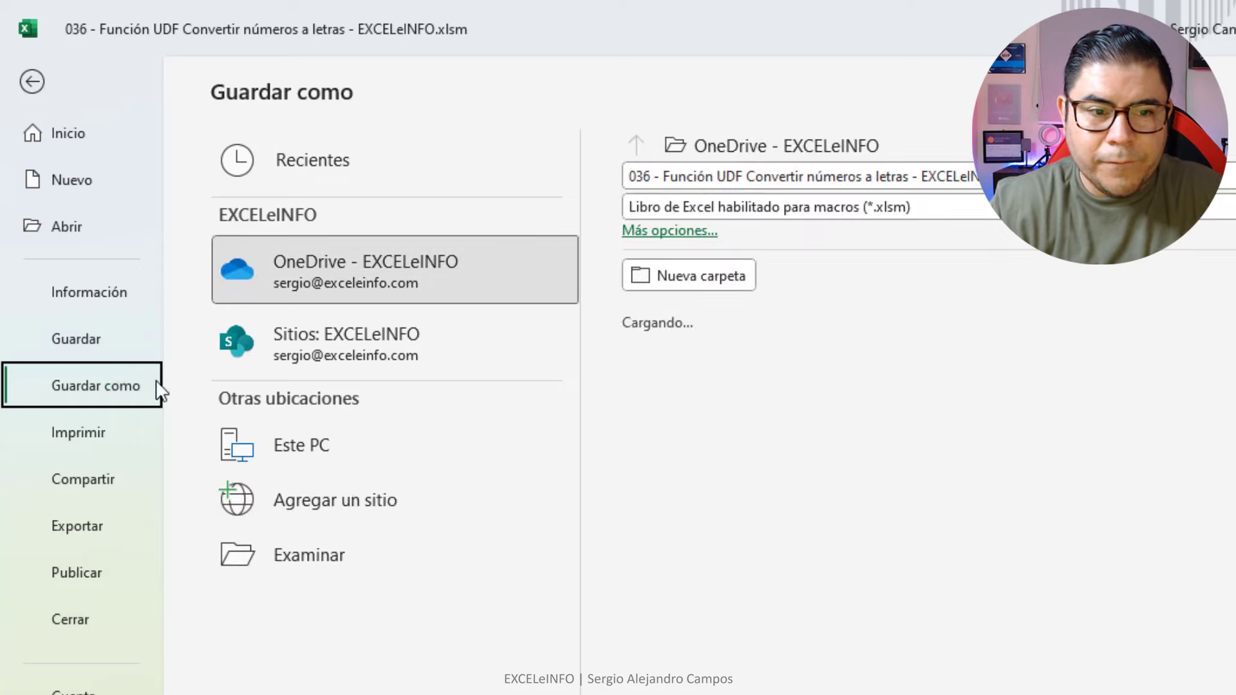
{"action": "left_click", "coordinate": [400, 571]}
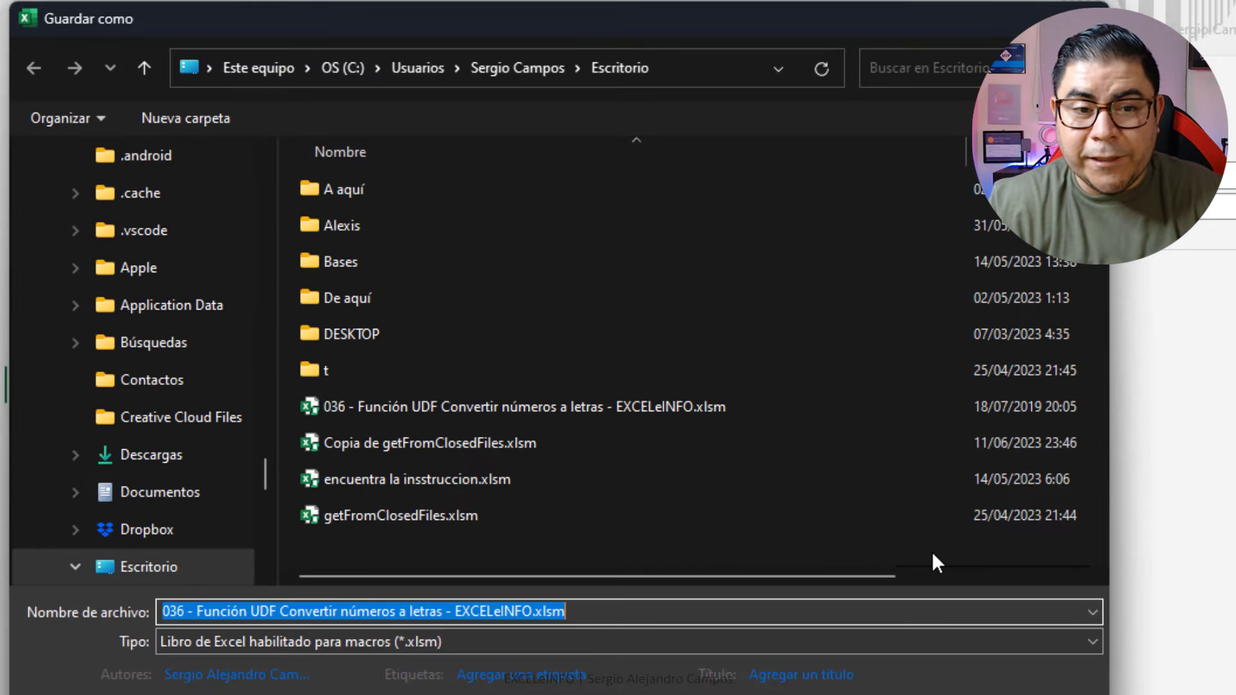
{"action": "type", "text": "Np"}
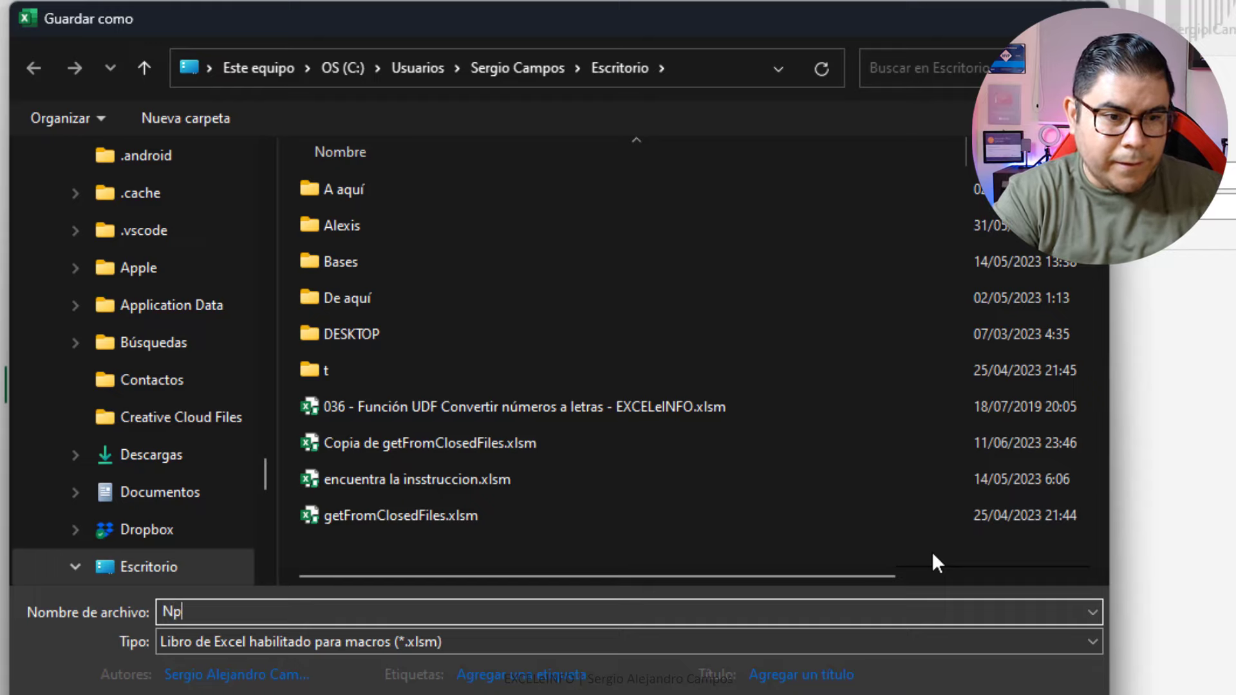
{"action": "key", "text": "BackSpace"}
{"action": "type", "text": "ú"}
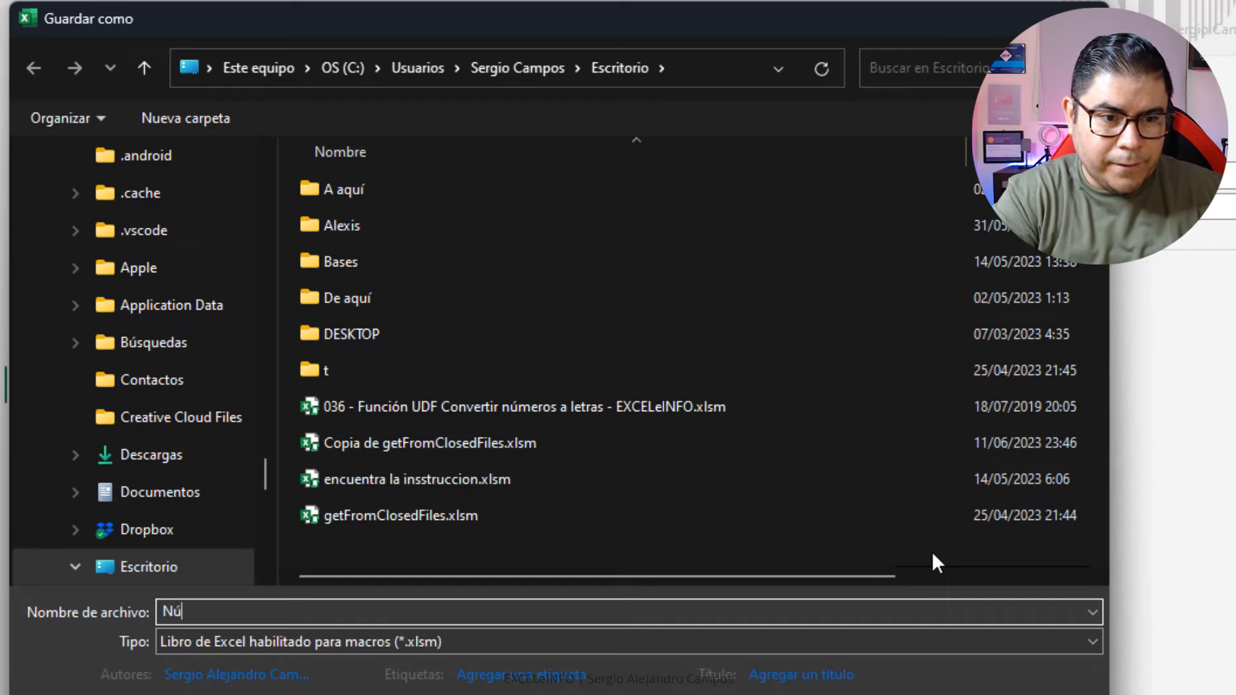
{"action": "type", "text": "meros a letras - O"}
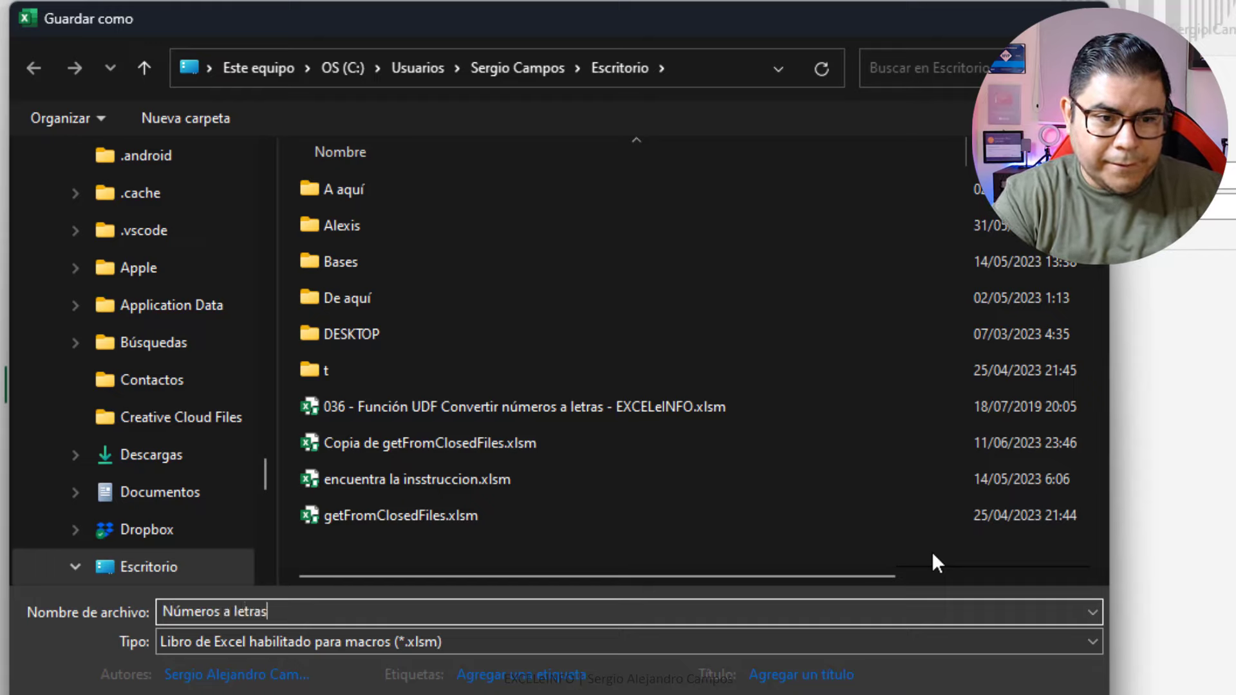
{"action": "type", "text": "tto"}
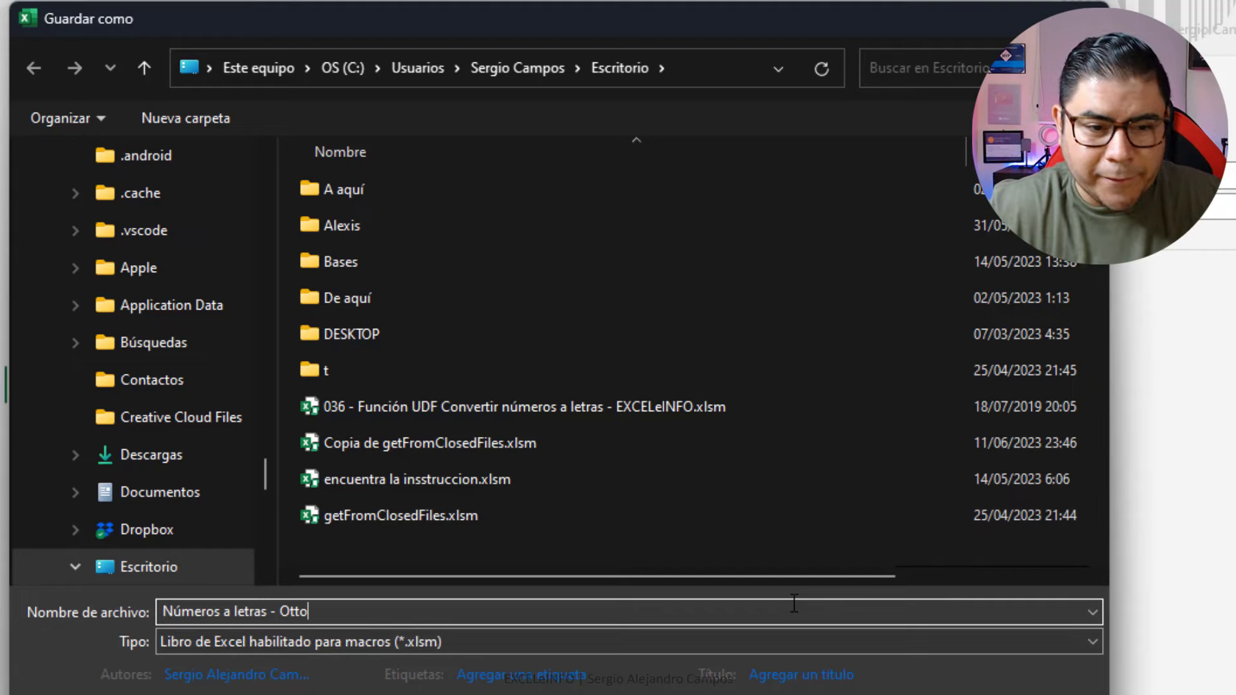
Choose Complemento de Excel (*.xlam) as the Save As file type.
{"action": "left_click", "coordinate": [448, 648]}
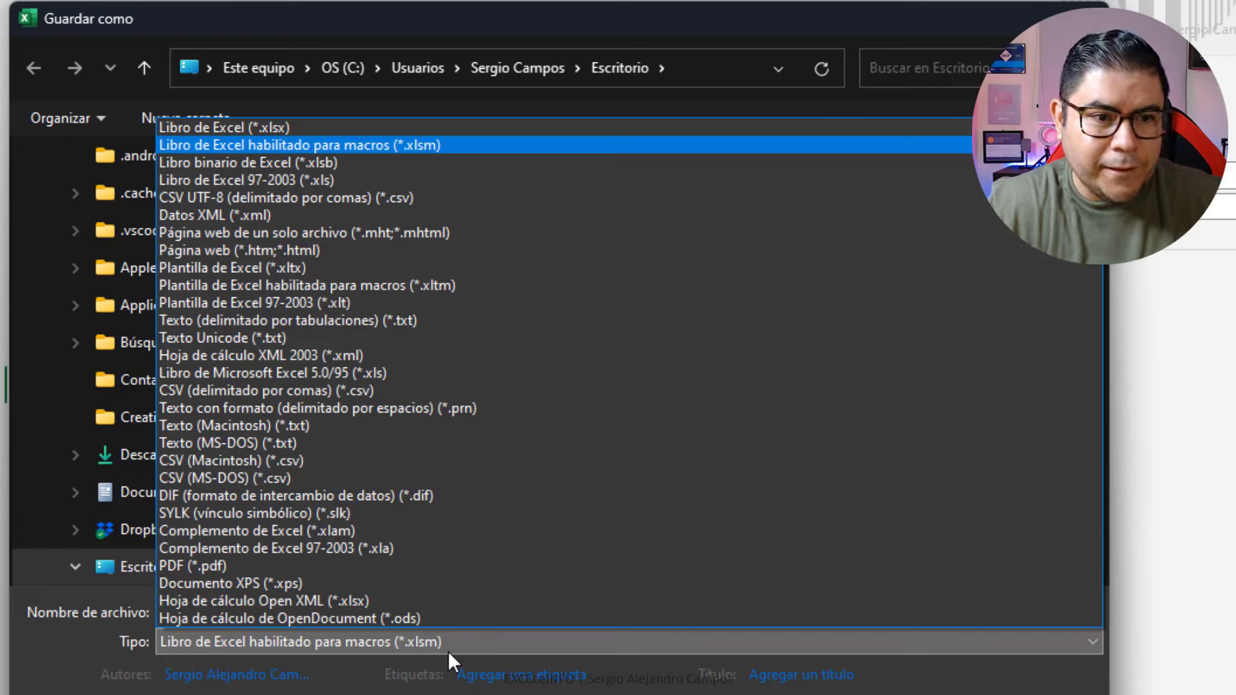
{"action": "key", "text": "Down"}
{"action": "key", "text": "Down"}
{"action": "key", "text": "Down"}
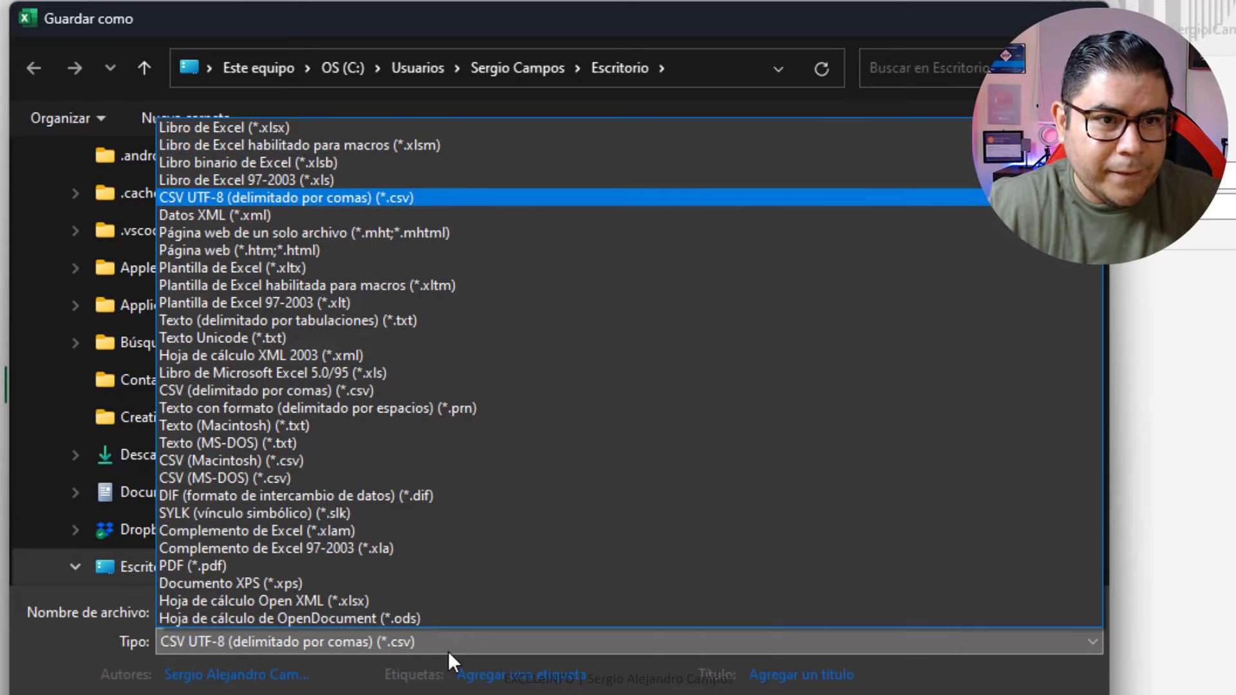
{"action": "key", "text": "c"}
{"action": "key", "text": "c"}
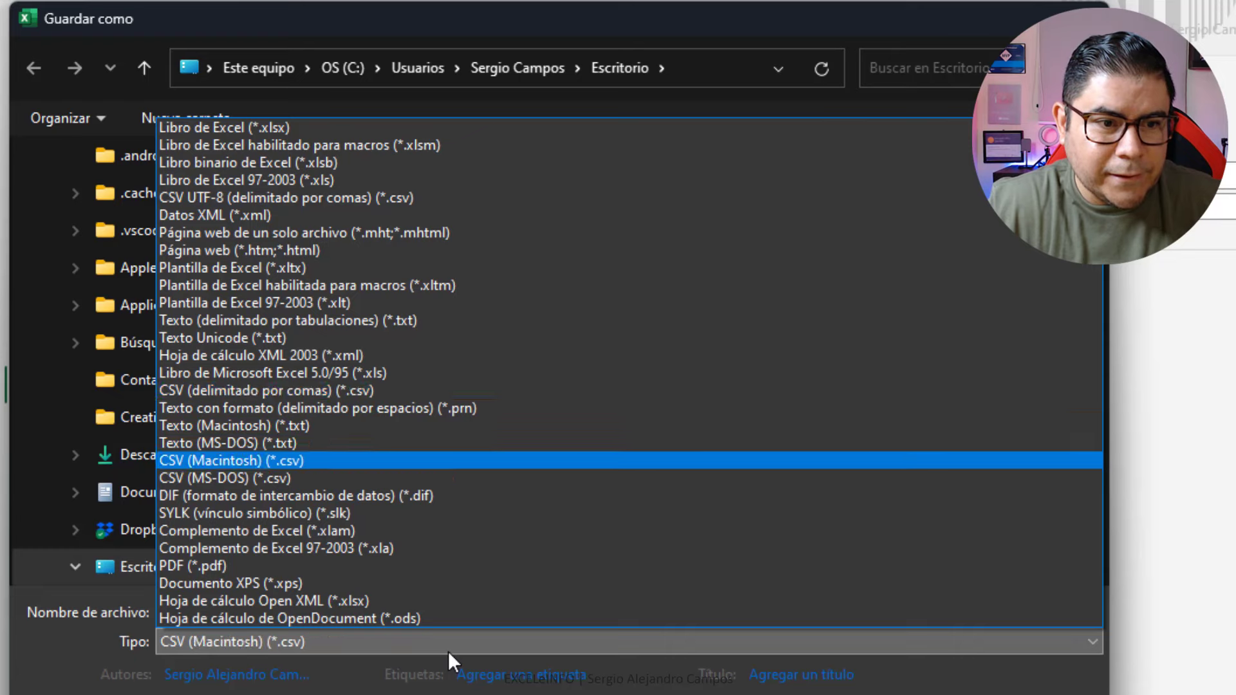
{"action": "key", "text": "c"}
{"action": "key", "text": "c"}
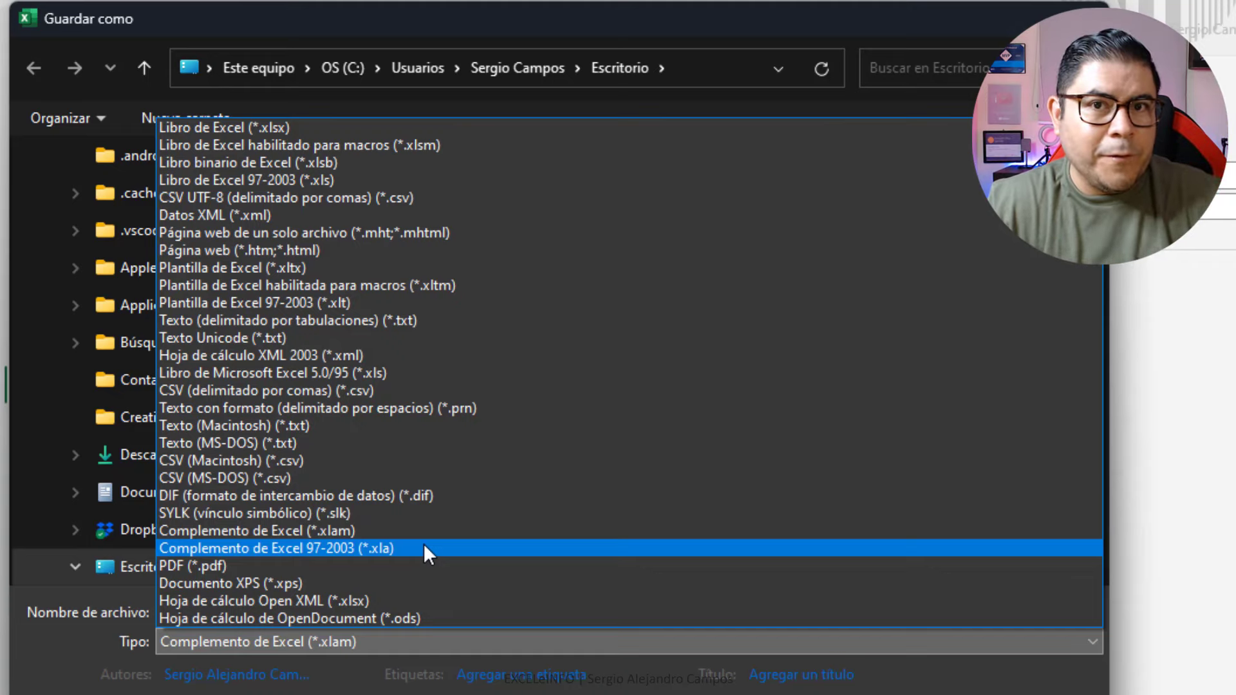
{"action": "left_click", "coordinate": [371, 528]}
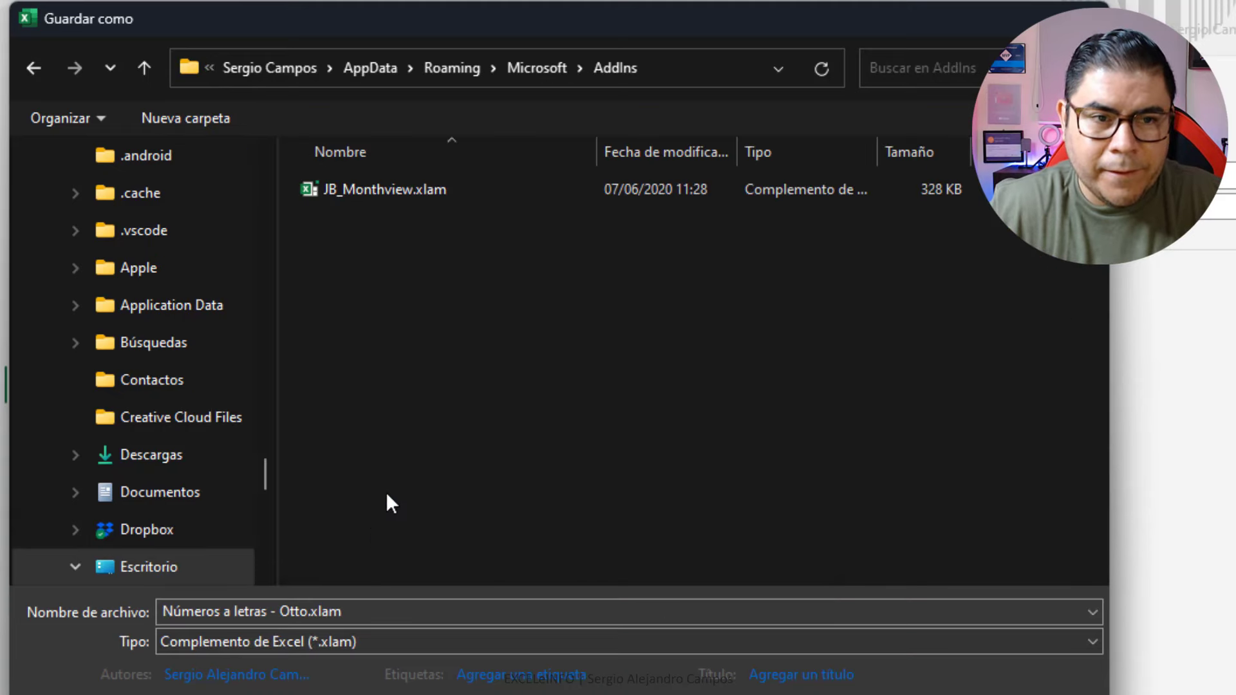
Save Números a letras - Otto.xlam into Escritorio instead of the AddIns folder.
{"action": "left_click", "coordinate": [642, 71]}
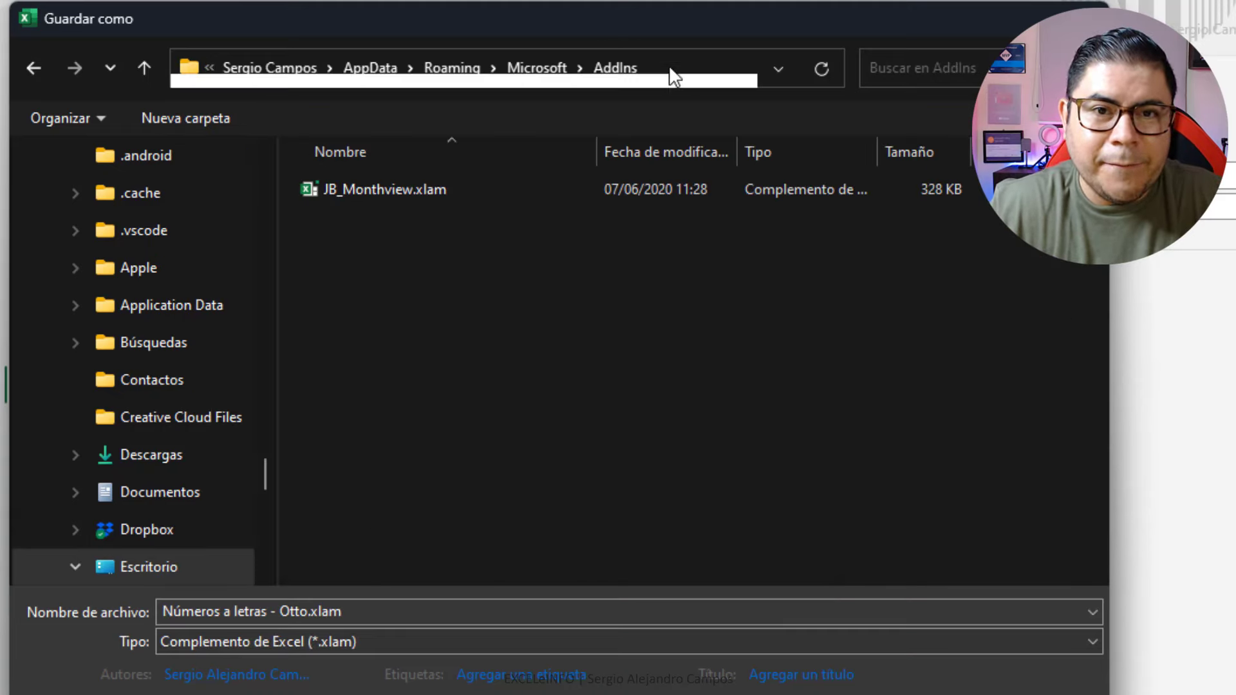
{"action": "left_click", "coordinate": [605, 68]}
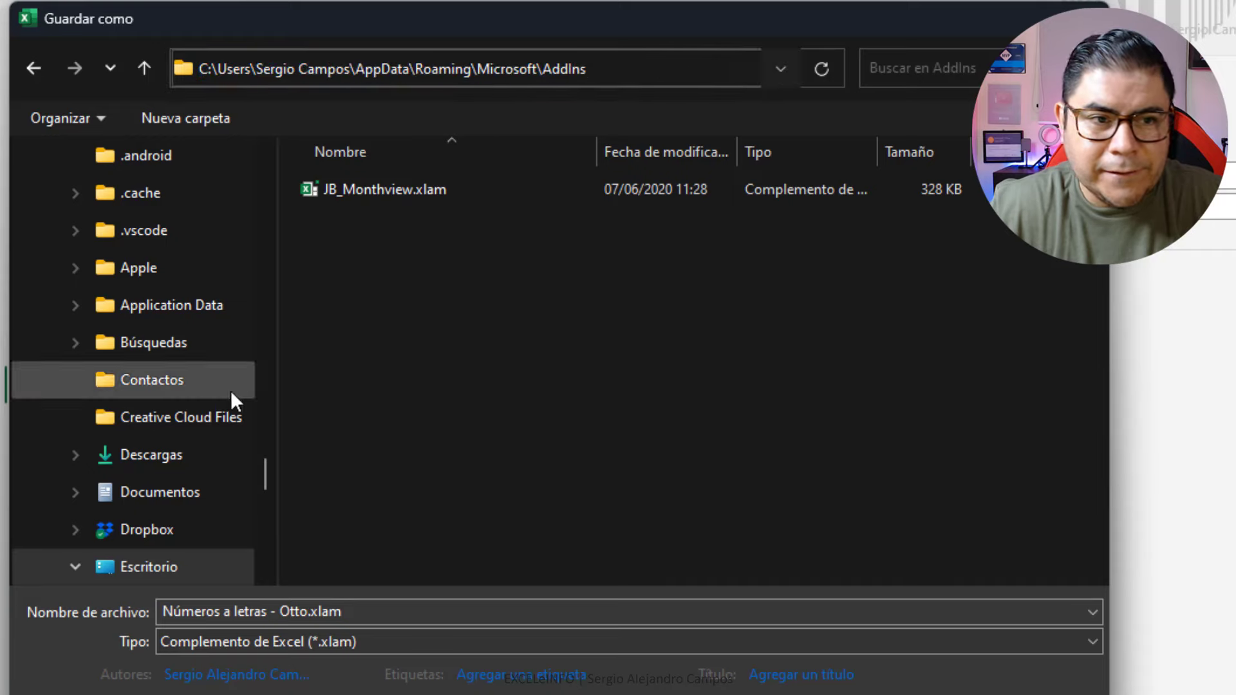
{"action": "scroll", "coordinate": [269, 470], "scroll_direction": "up", "scroll_amount": 3}
{"action": "scroll", "coordinate": [270, 325], "scroll_direction": "up", "scroll_amount": 10}
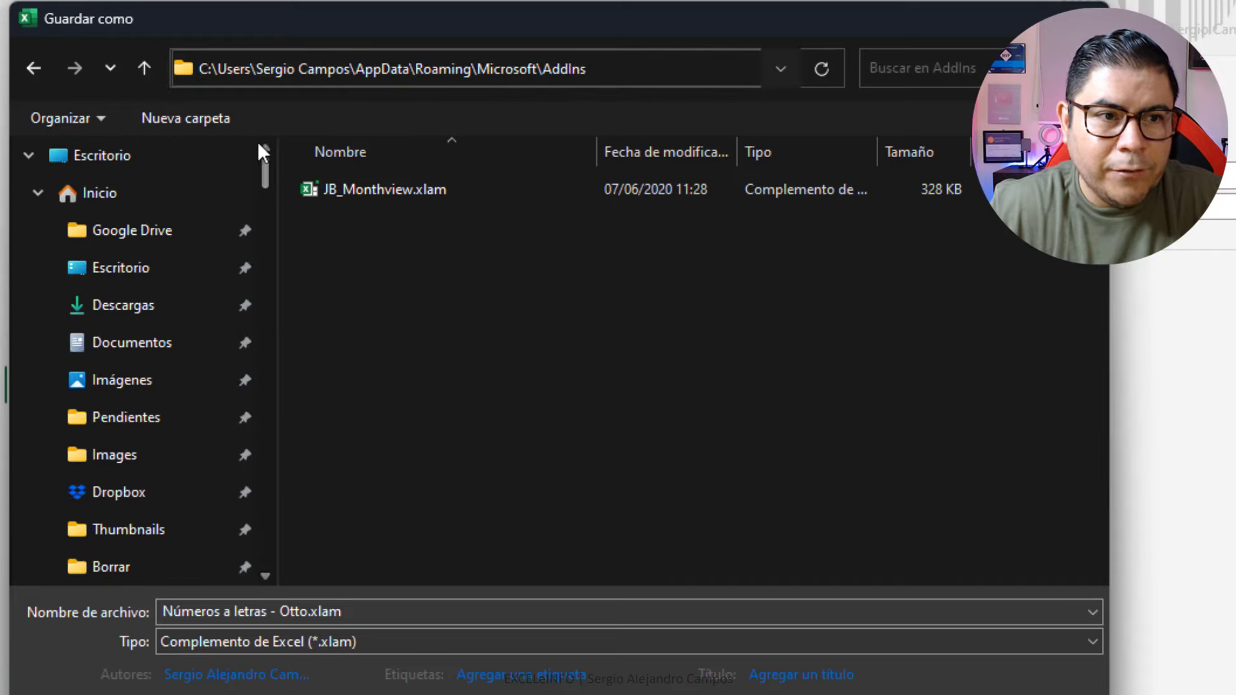
{"action": "left_click", "coordinate": [192, 156]}
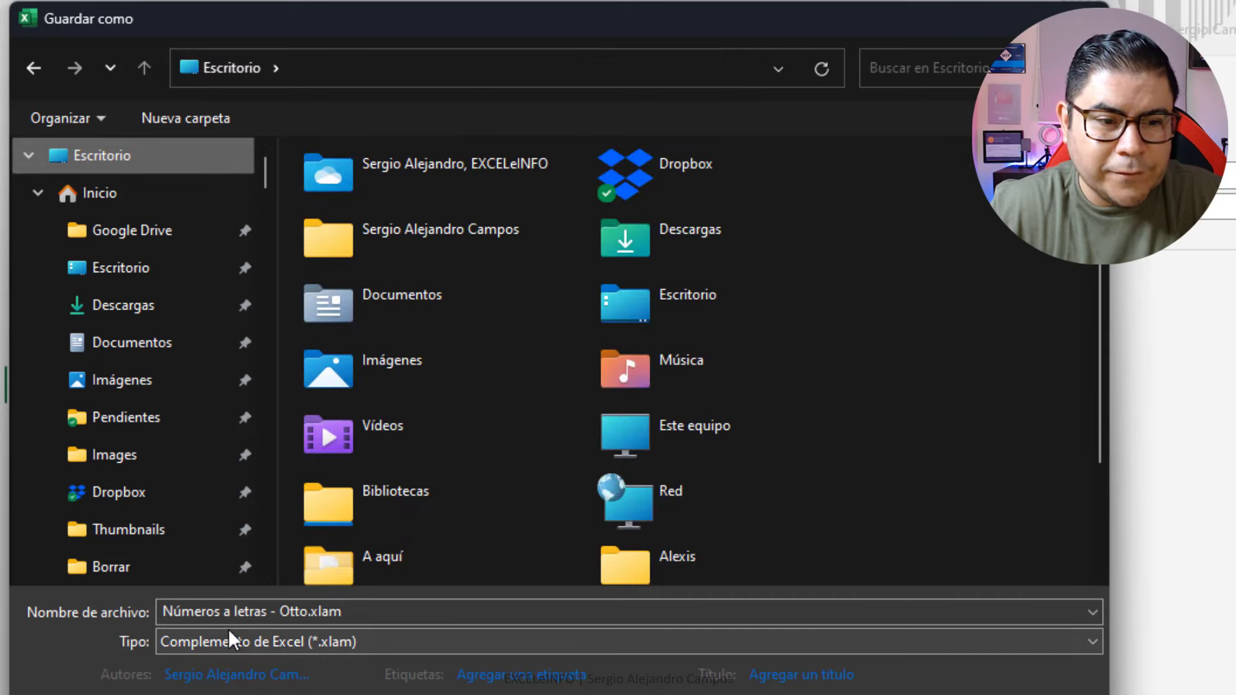
{"action": "left_click", "coordinate": [412, 611]}
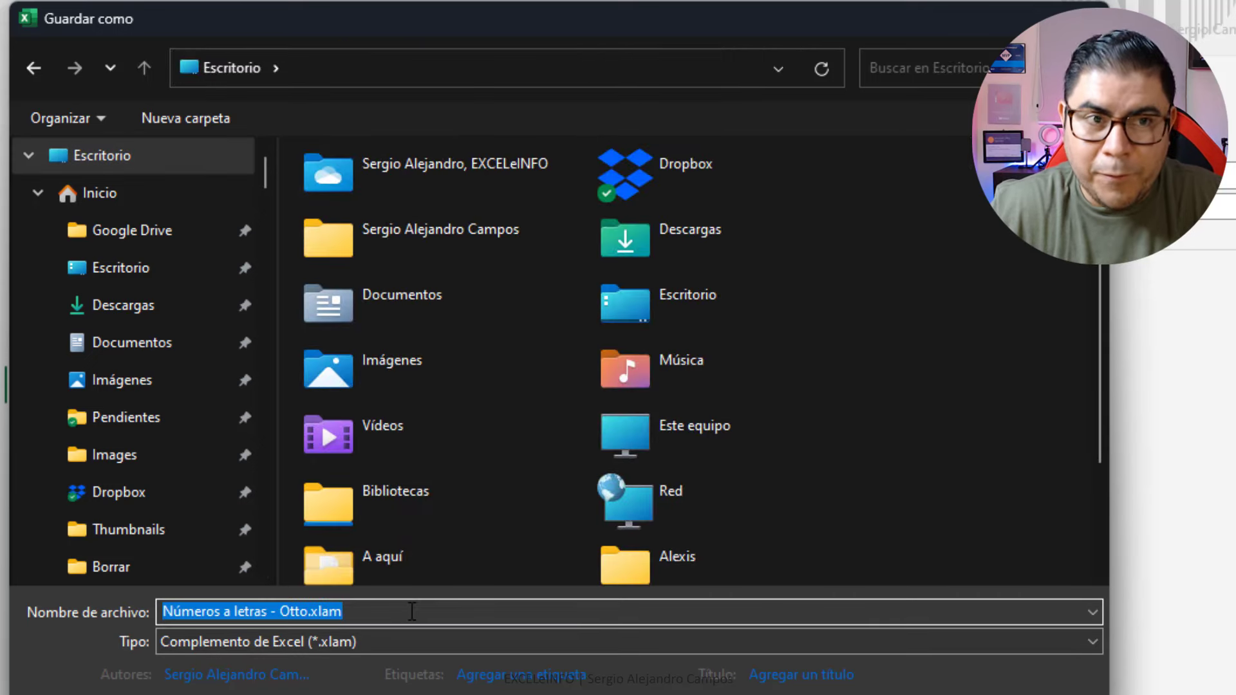
{"action": "left_click", "coordinate": [412, 611]}
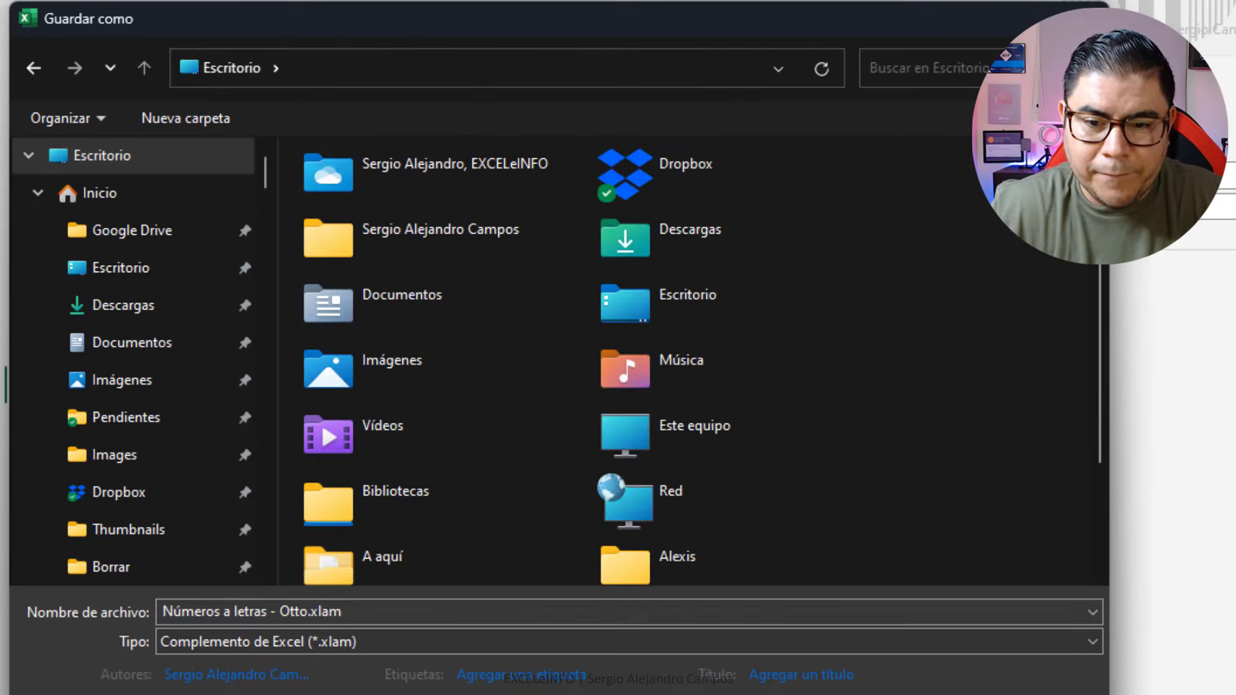
{"action": "key", "text": "Return"}
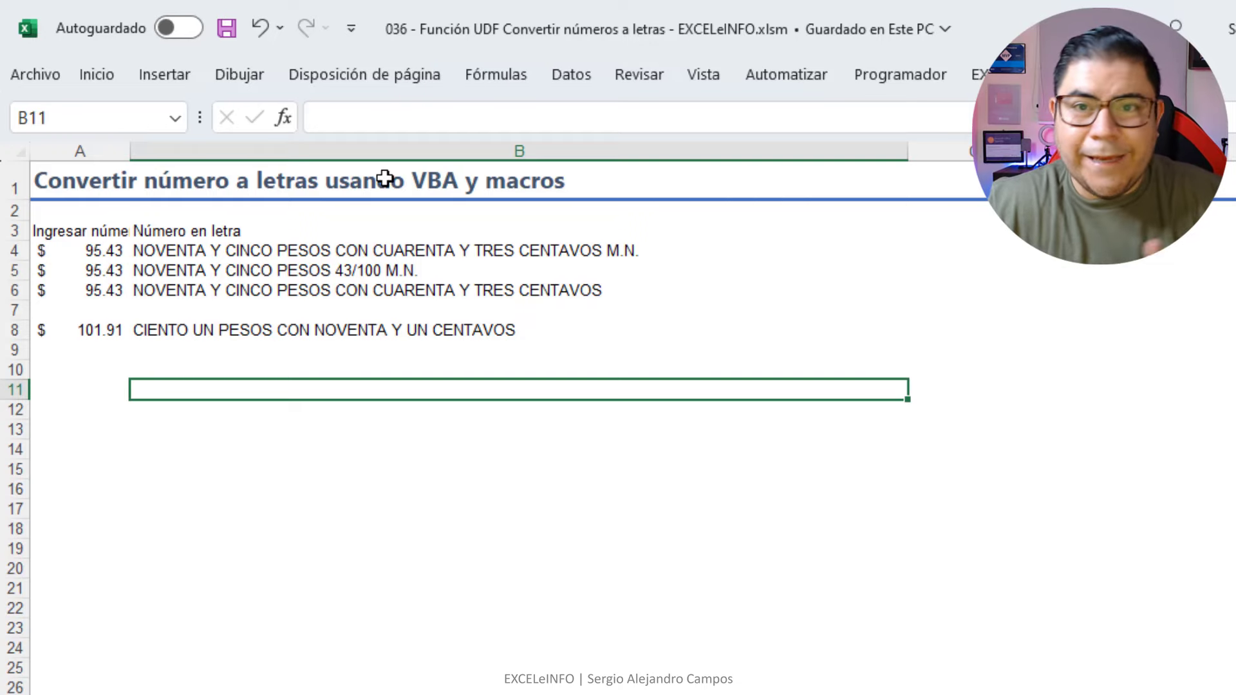
Close the converter workbook without saving changes.
{"action": "left_click", "coordinate": [39, 74]}
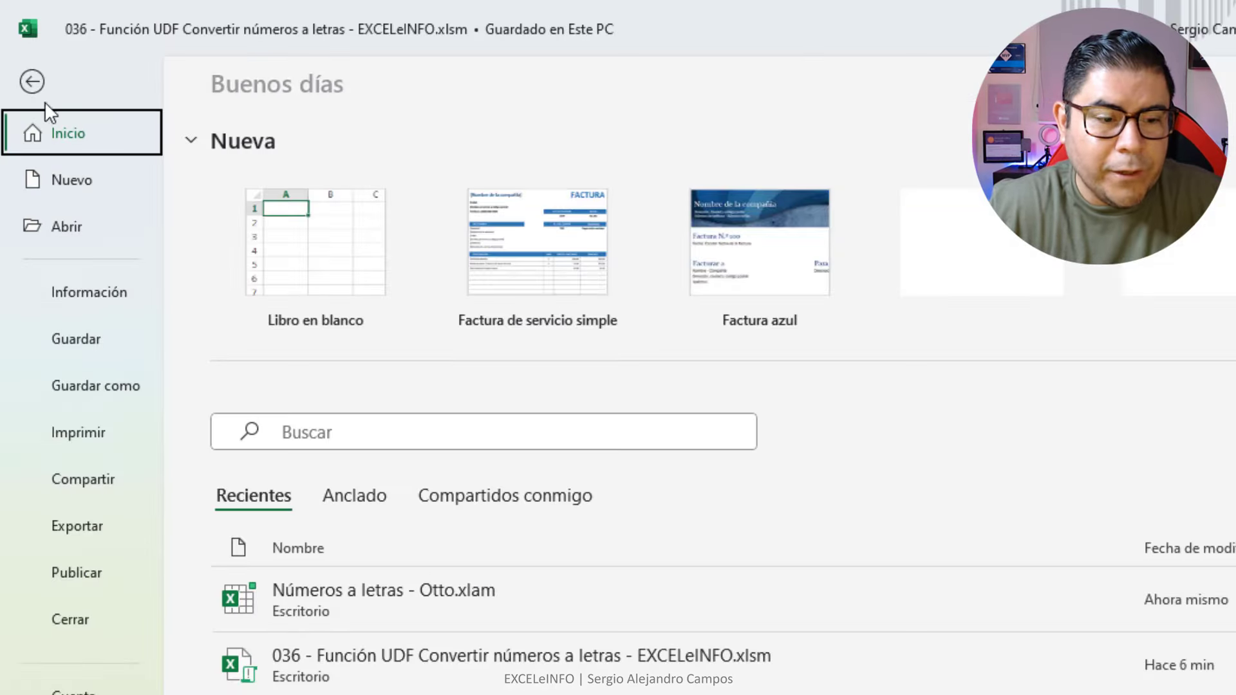
{"action": "left_click", "coordinate": [82, 628]}
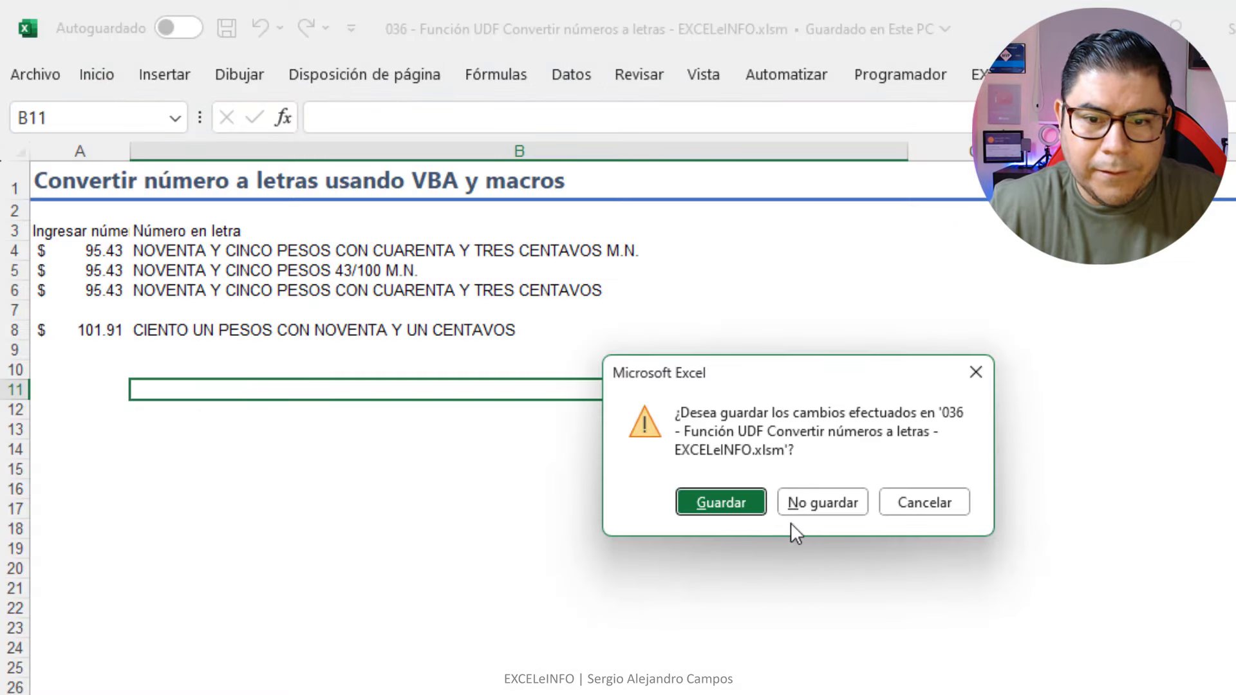
{"action": "left_click", "coordinate": [826, 503]}
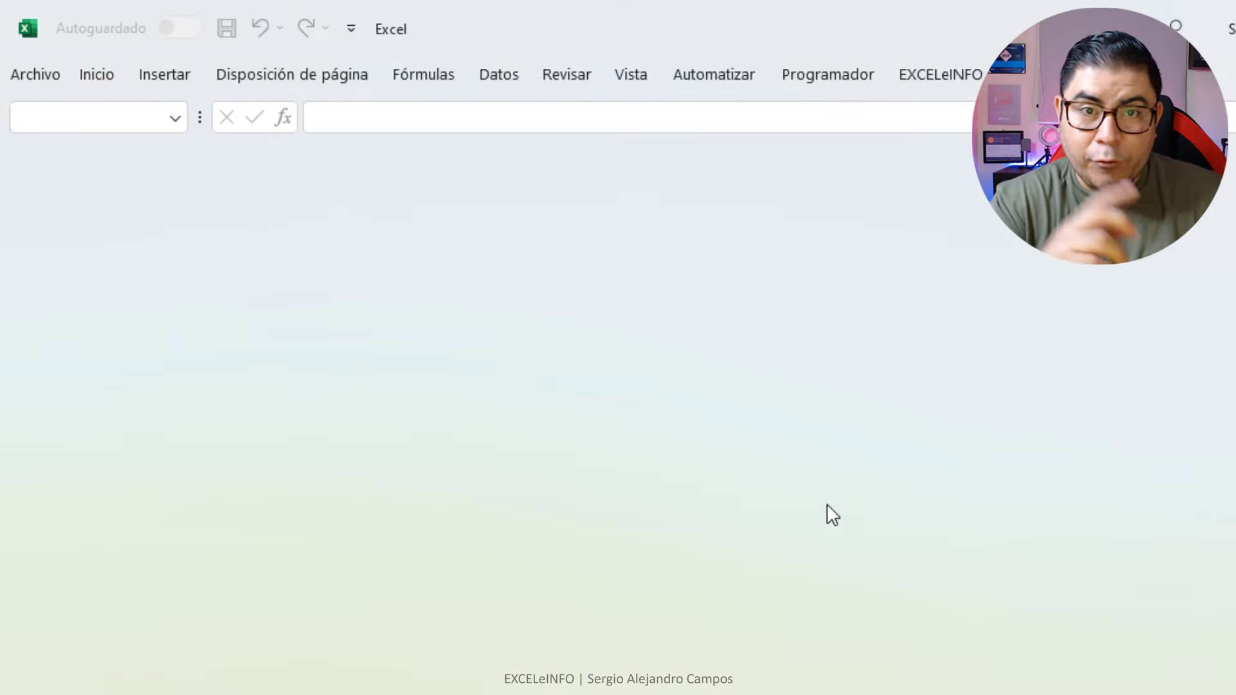
Create new blank workbook Libro2, cancel a trial =cn entry in B2, and open the File page.
{"action": "key", "text": "ctrl+n"}
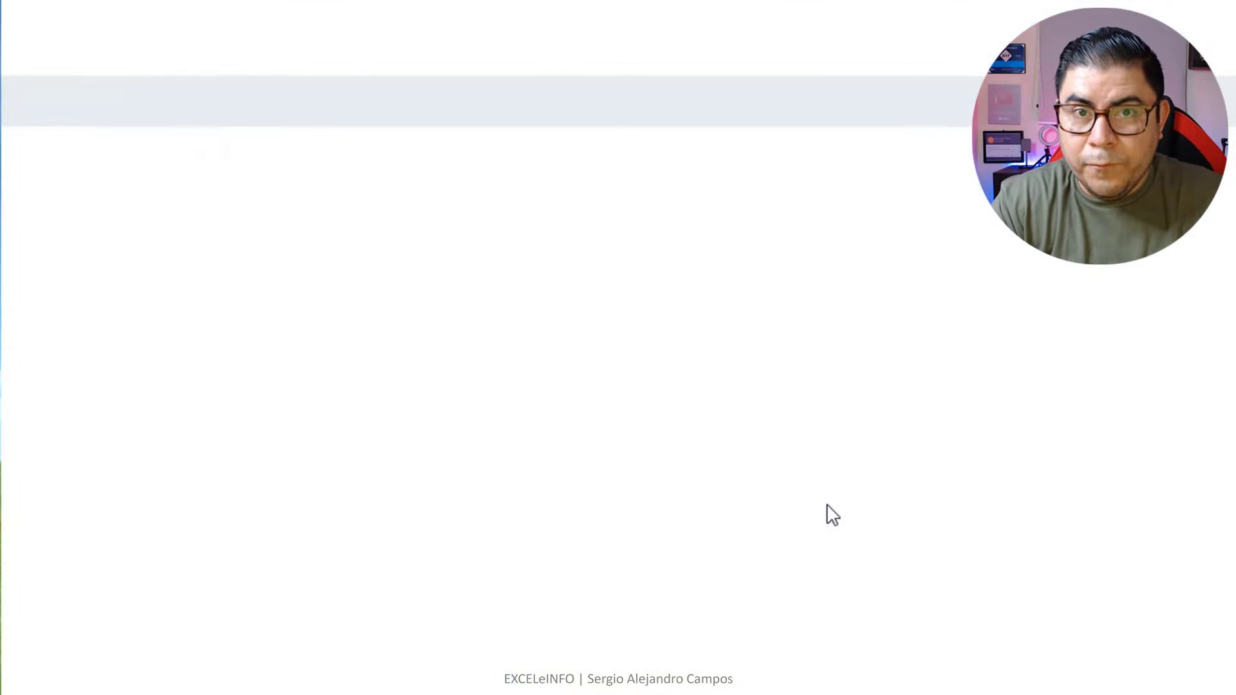
{"action": "key", "text": "Down"}
{"action": "key", "text": "Right"}
{"action": "type", "text": "="}
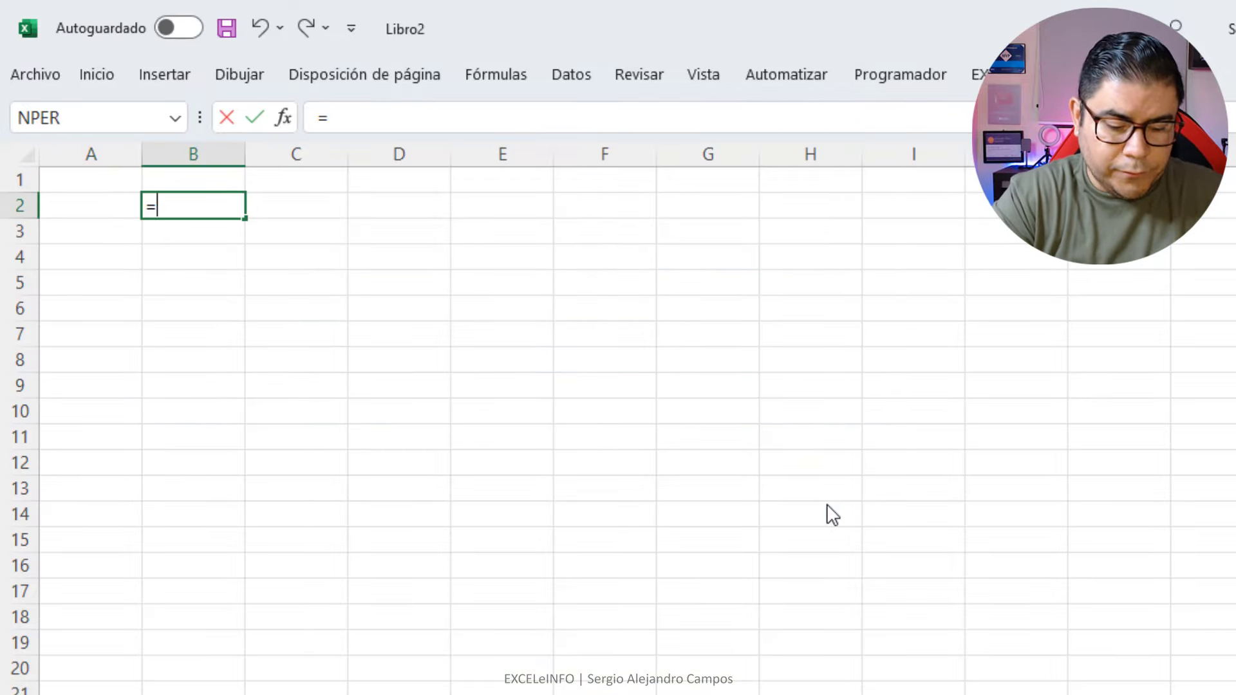
{"action": "type", "text": "cn"}
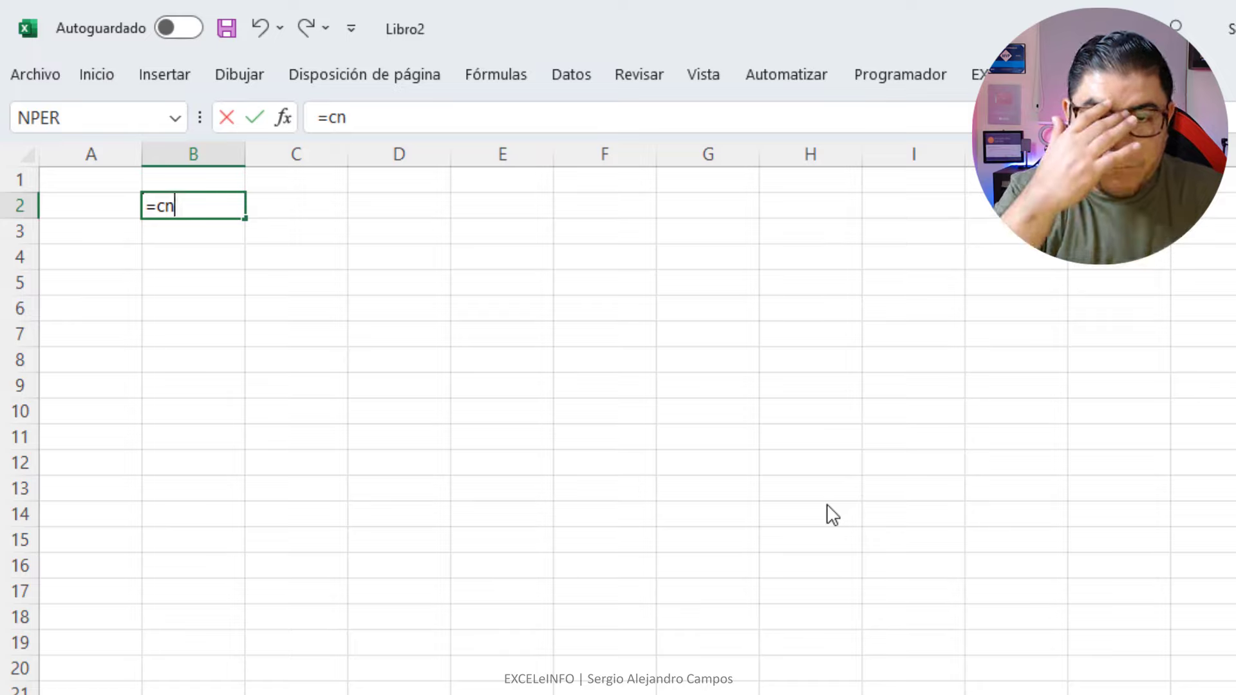
{"action": "key", "text": "Escape"}
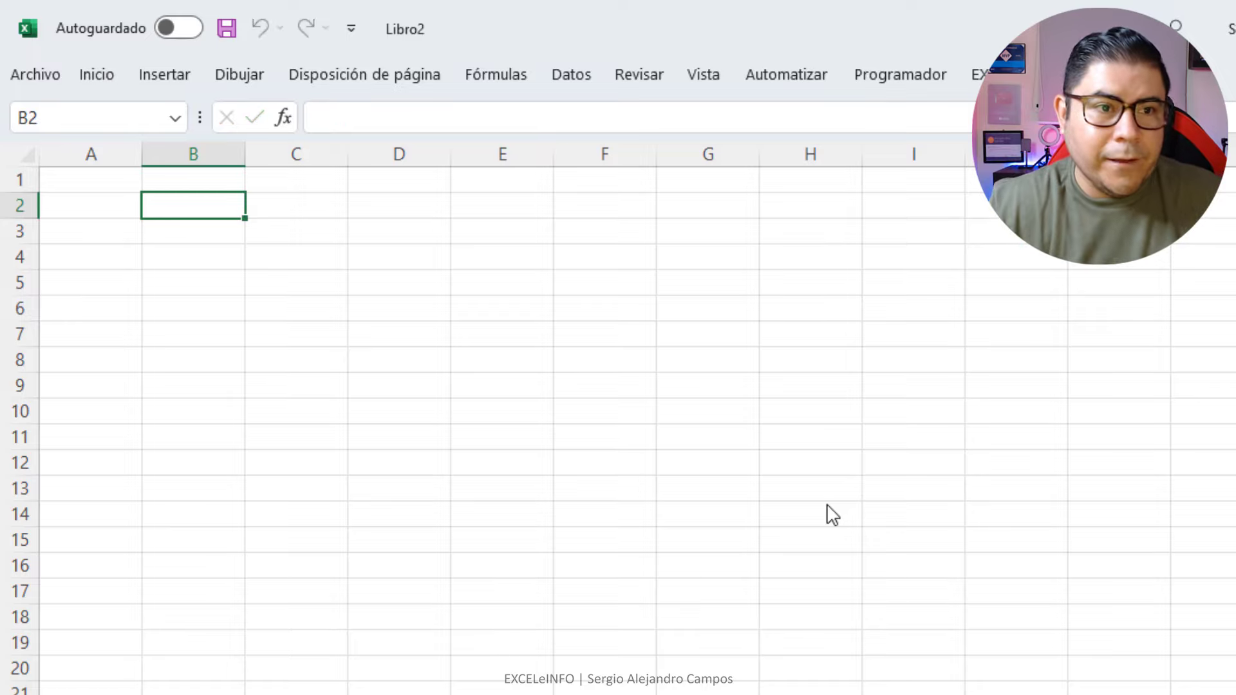
{"action": "left_click", "coordinate": [47, 78]}
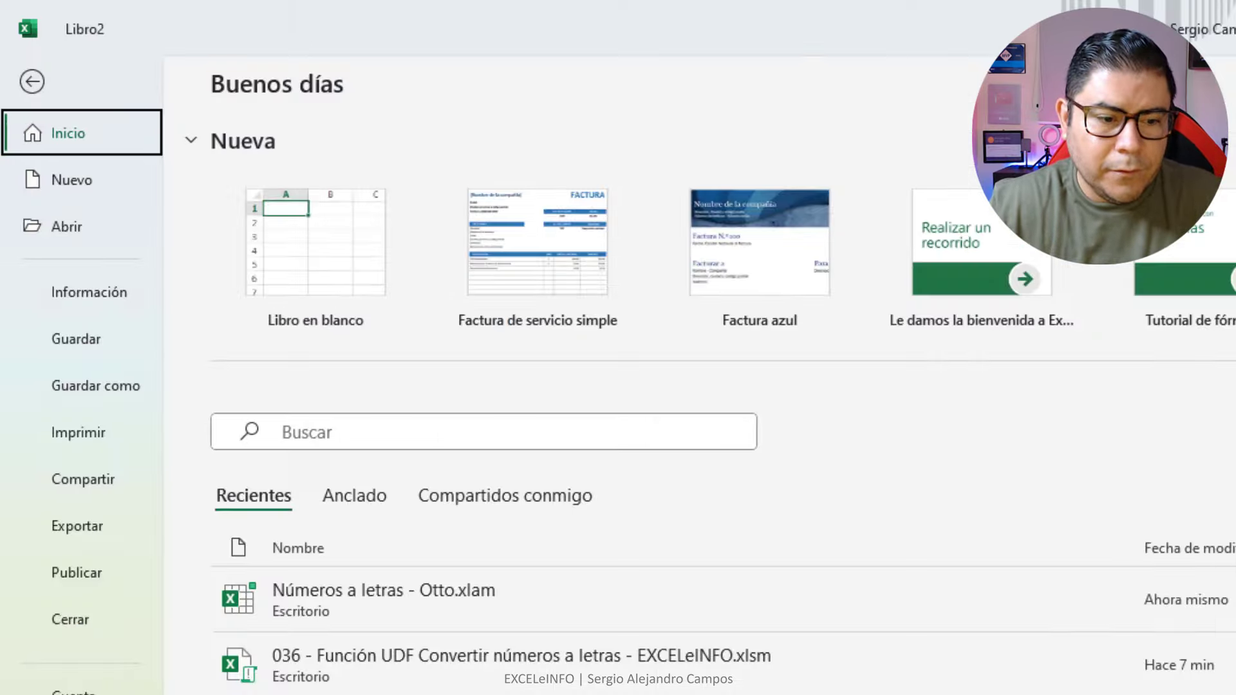
{"action": "key", "text": "Escape"}
Open the Excel add-ins manager from Excel Options > Complementos.
{"action": "left_click", "coordinate": [88, 607]}
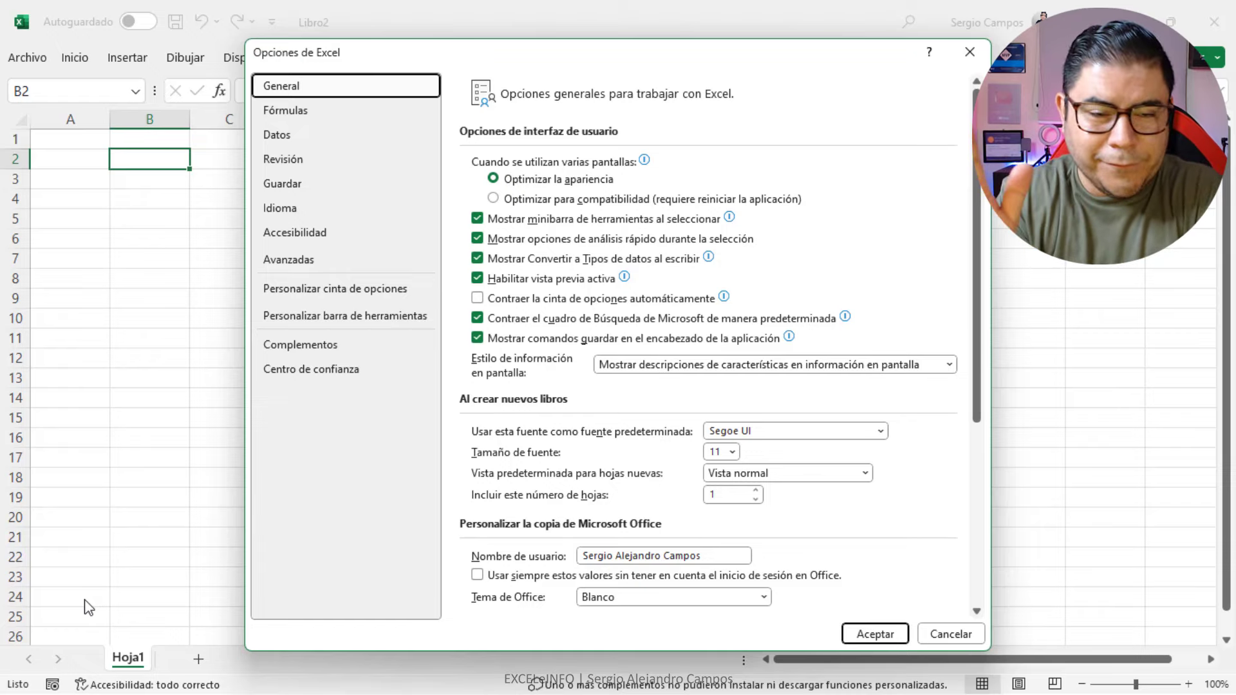
{"action": "left_click", "coordinate": [361, 338]}
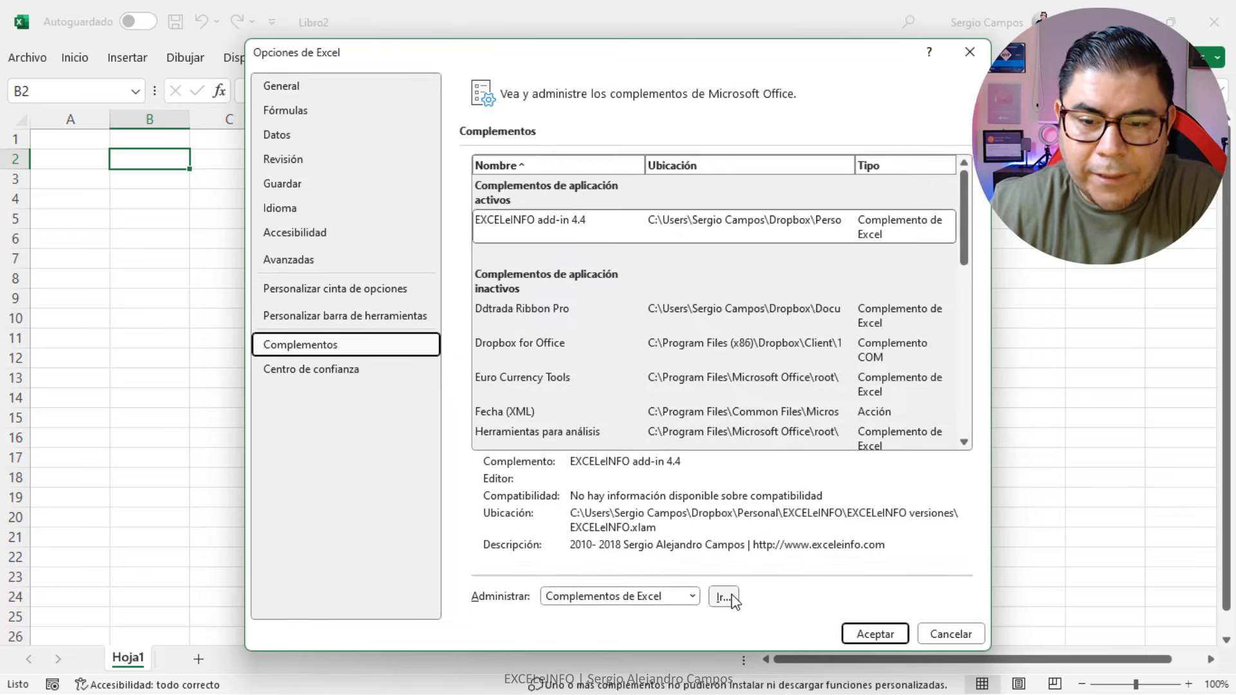
{"action": "left_click", "coordinate": [723, 597]}
Browse to Números a letras - Otto.xlam, enable Números A Letras - Otto, and accept.
{"action": "left_click", "coordinate": [723, 385]}
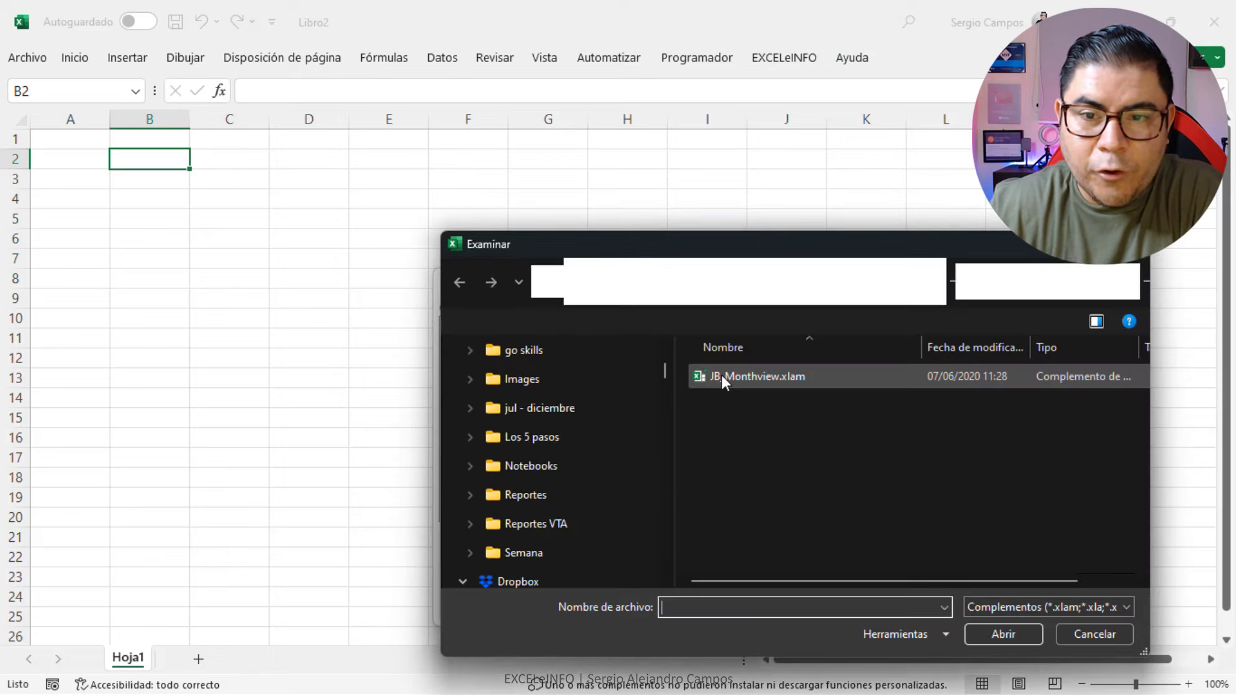
{"action": "left_click_drag", "start_coordinate": [668, 491], "coordinate": [676, 331]}
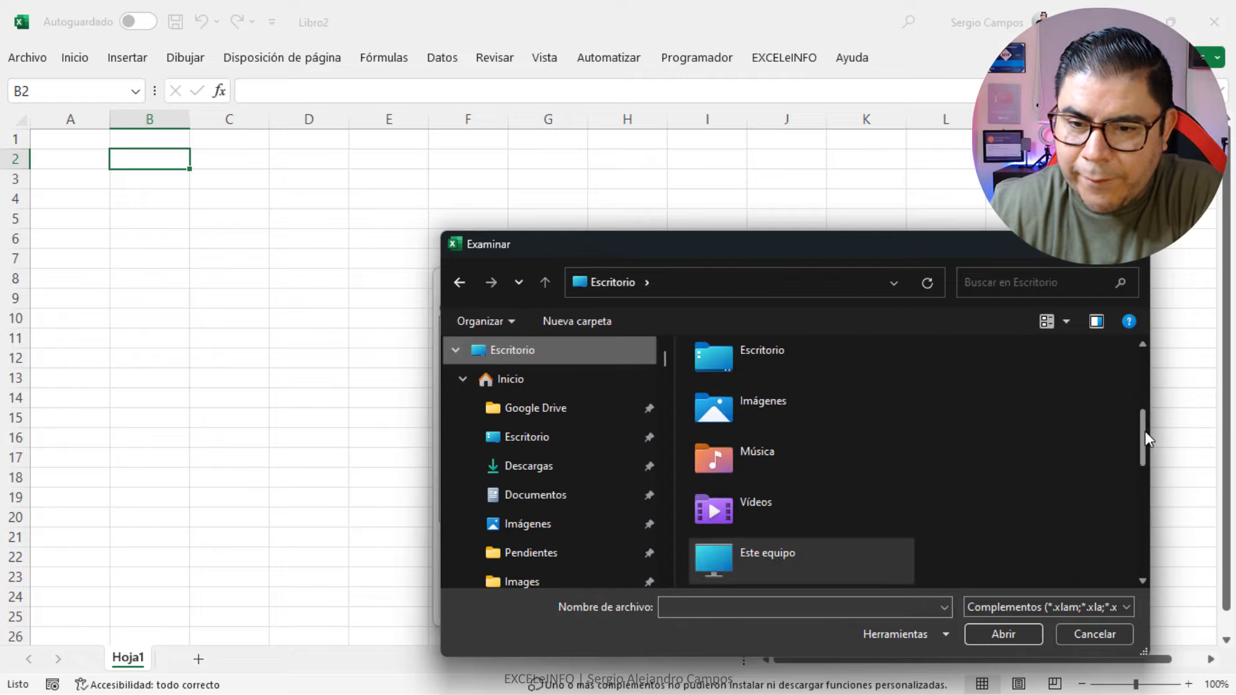
{"action": "left_click_drag", "start_coordinate": [1144, 432], "coordinate": [1138, 553]}
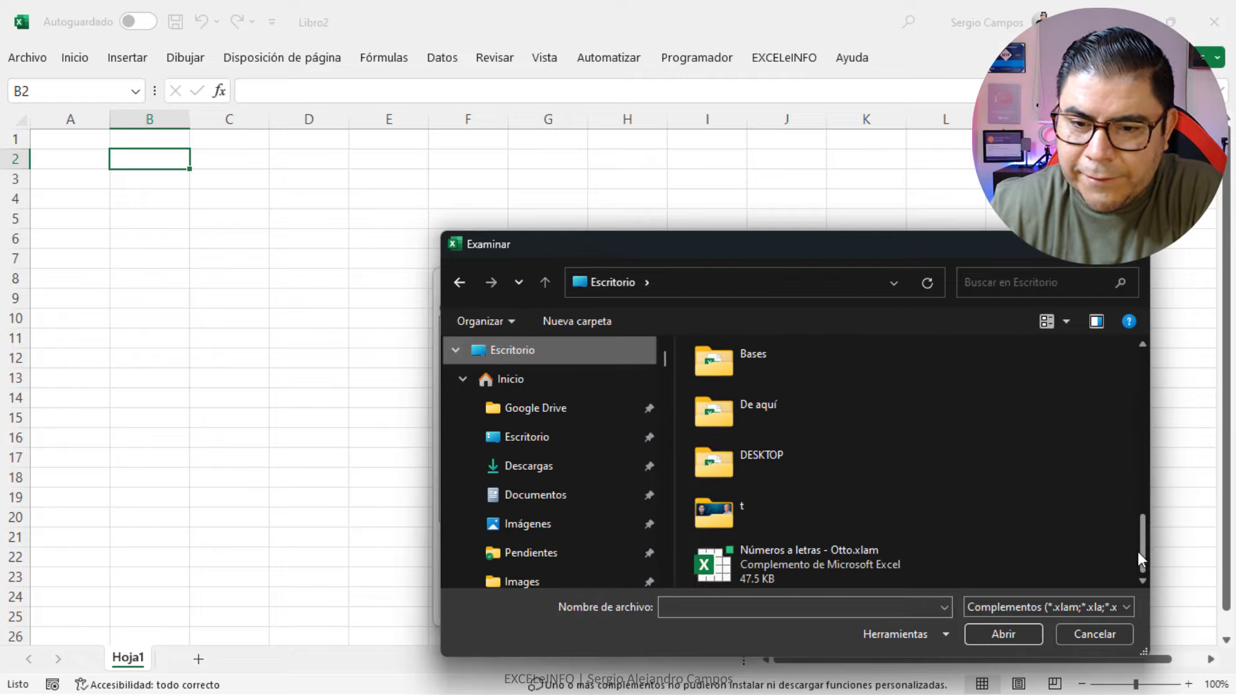
{"action": "left_click", "coordinate": [801, 555]}
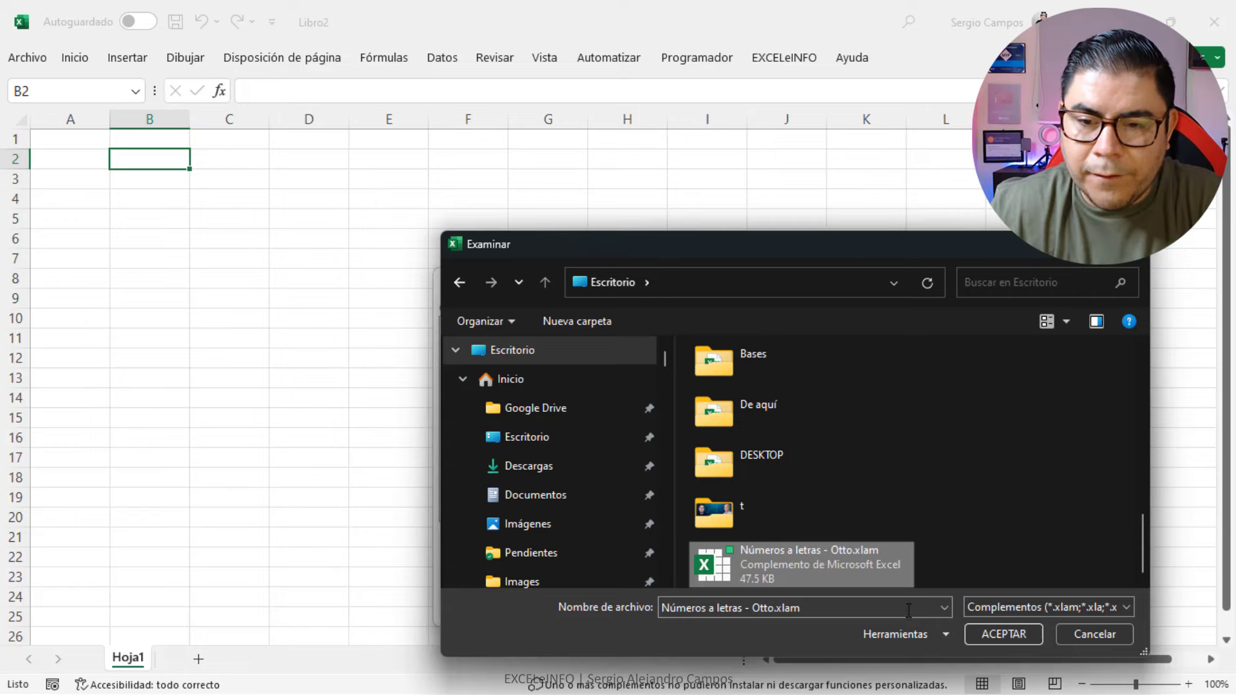
{"action": "left_click", "coordinate": [1007, 634]}
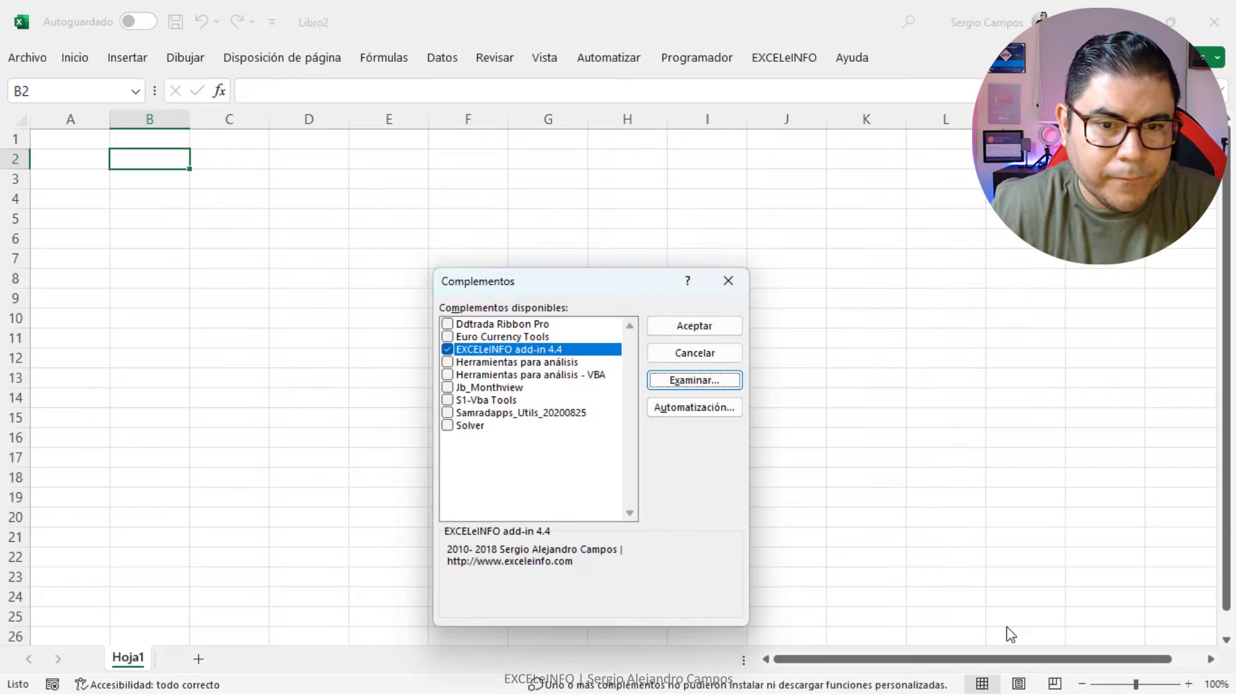
{"action": "left_click", "coordinate": [573, 402]}
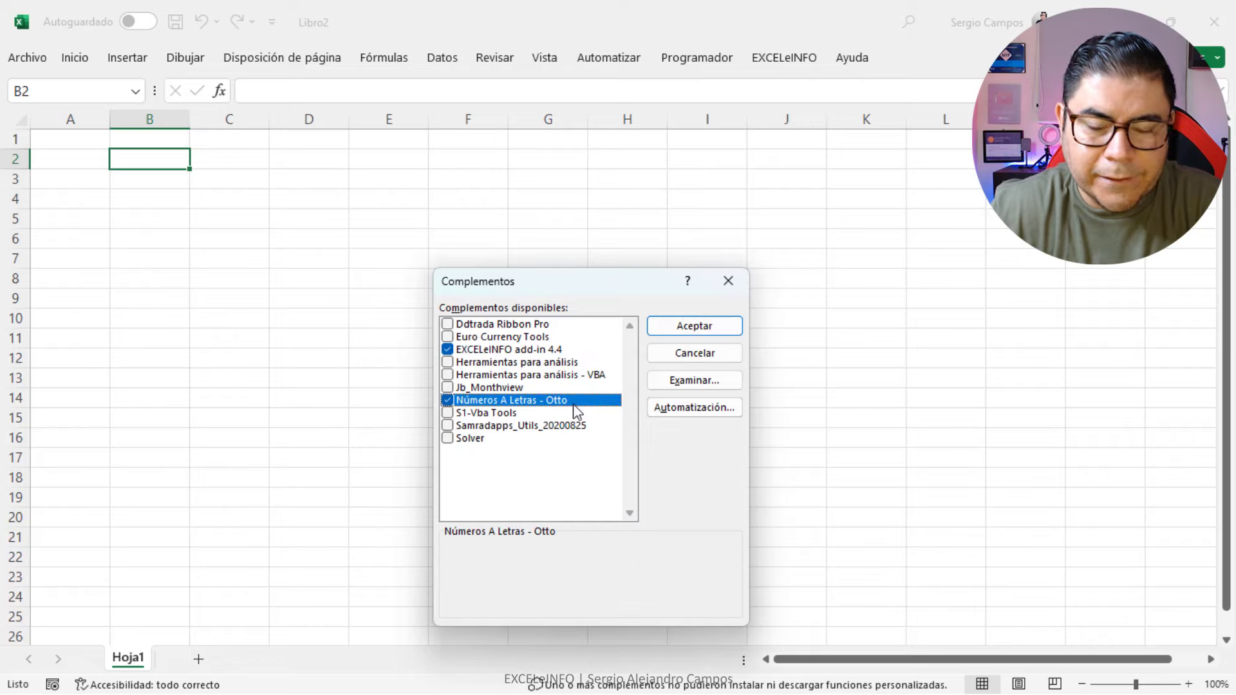
{"action": "left_click", "coordinate": [701, 329]}
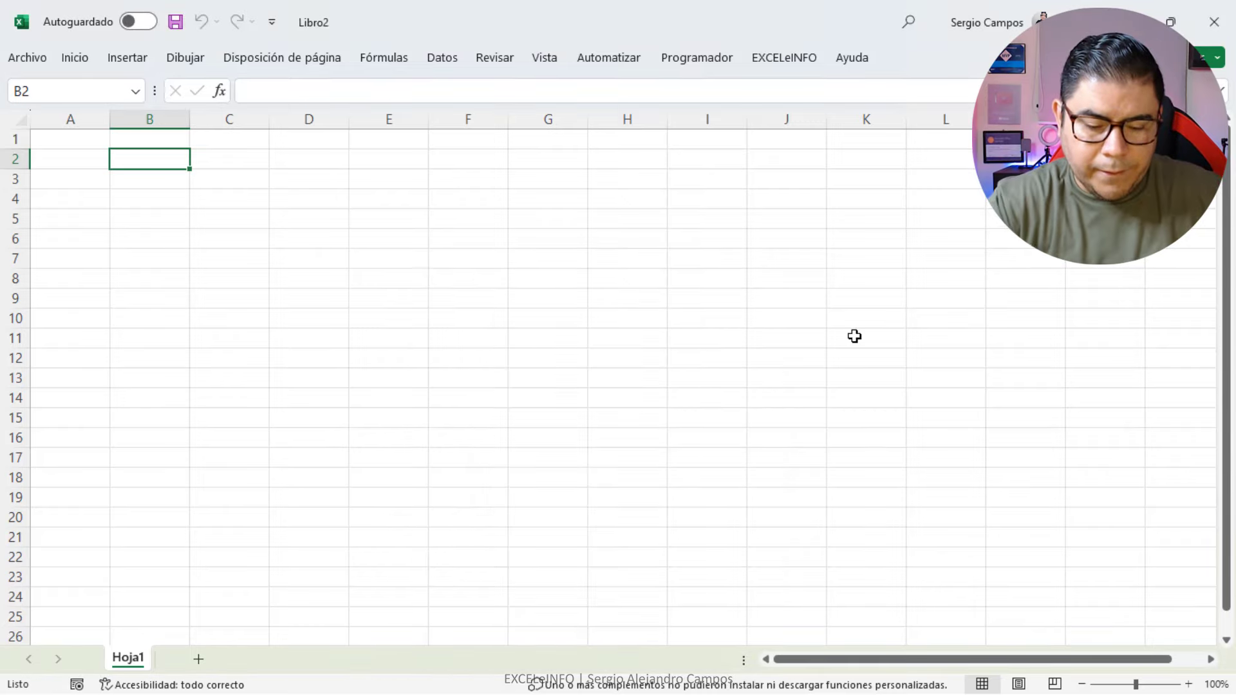
Try =cn and =cm autocomplete in B2, then abandon the test entry.
{"action": "type", "text": "=cn"}
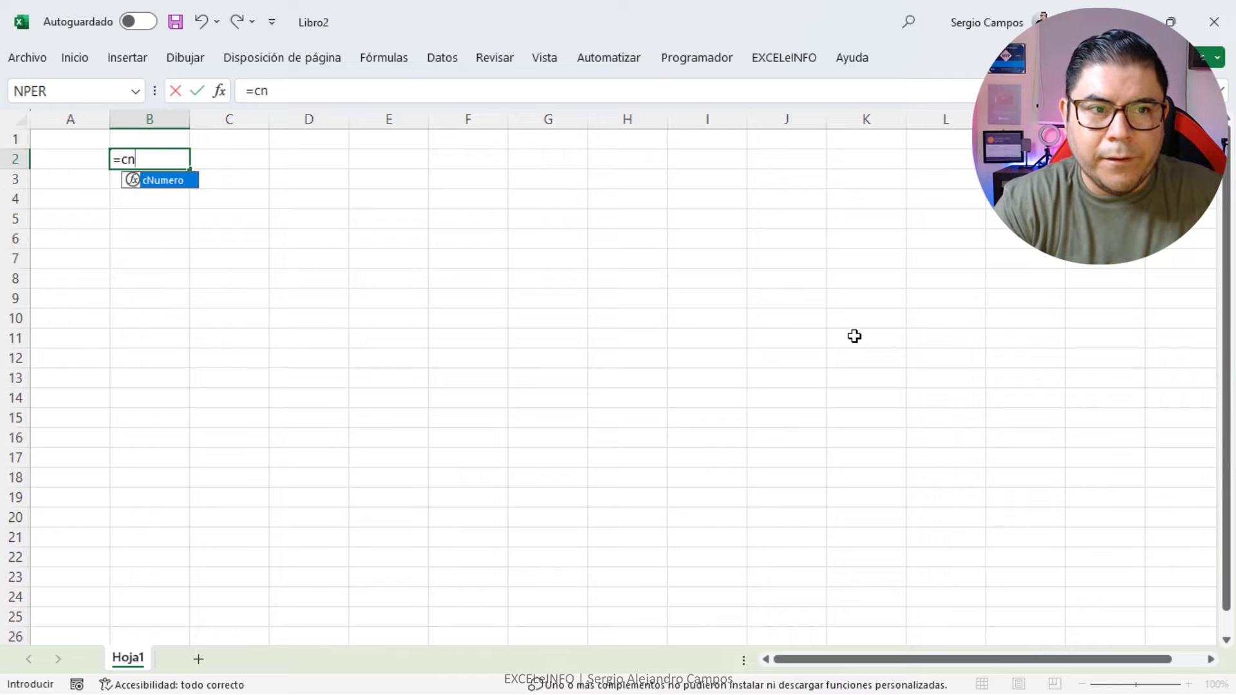
{"action": "key", "text": "BackSpace"}
{"action": "type", "text": "m"}
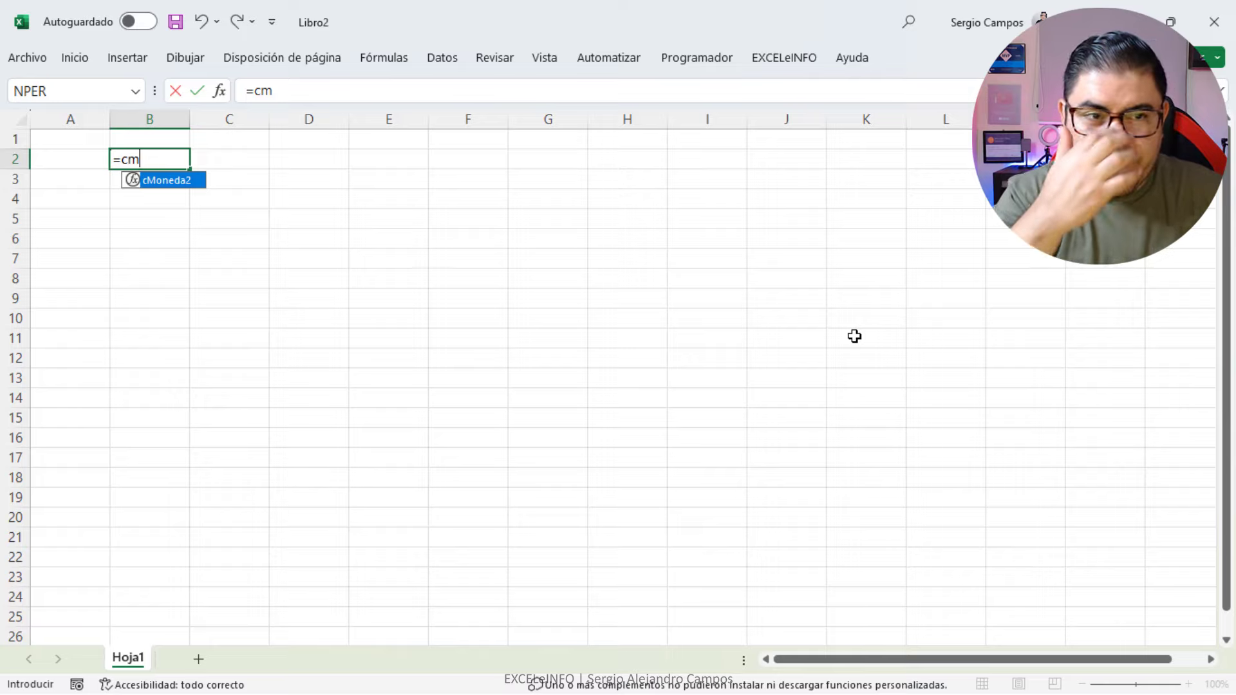
{"action": "key", "text": "Left"}
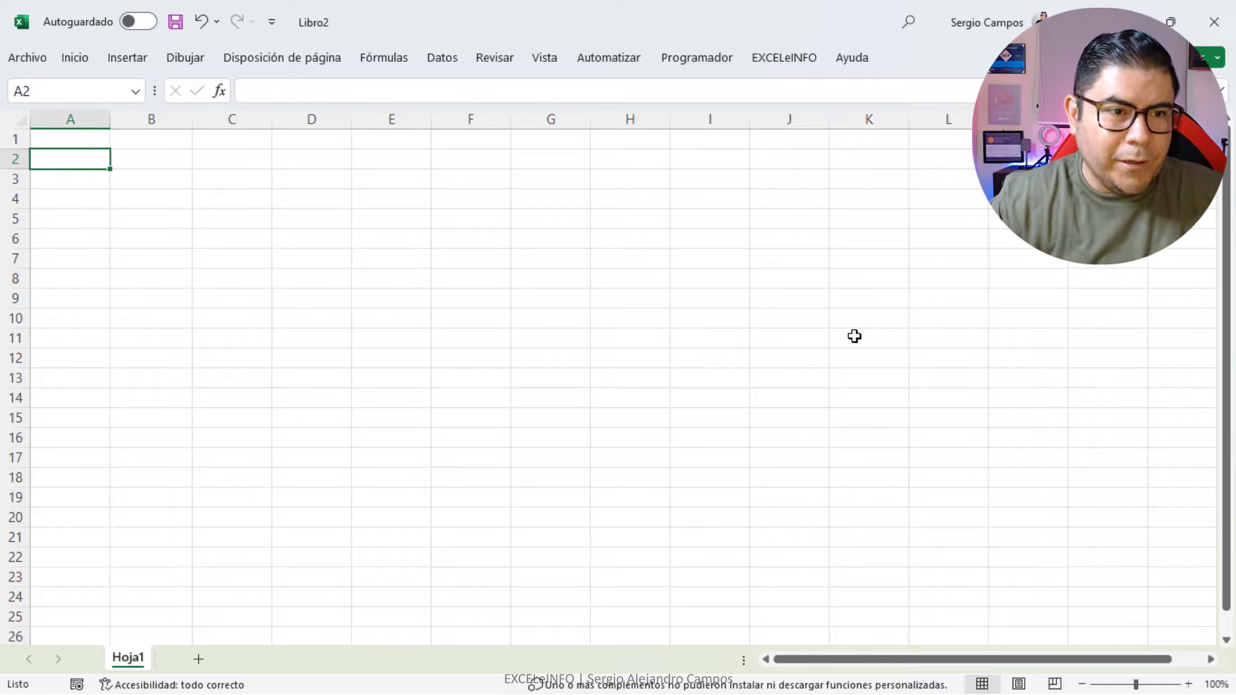
Enter 1982.08 in A2 and start a =cMoneda2( formula in B2.
{"action": "type", "text": "1982.08"}
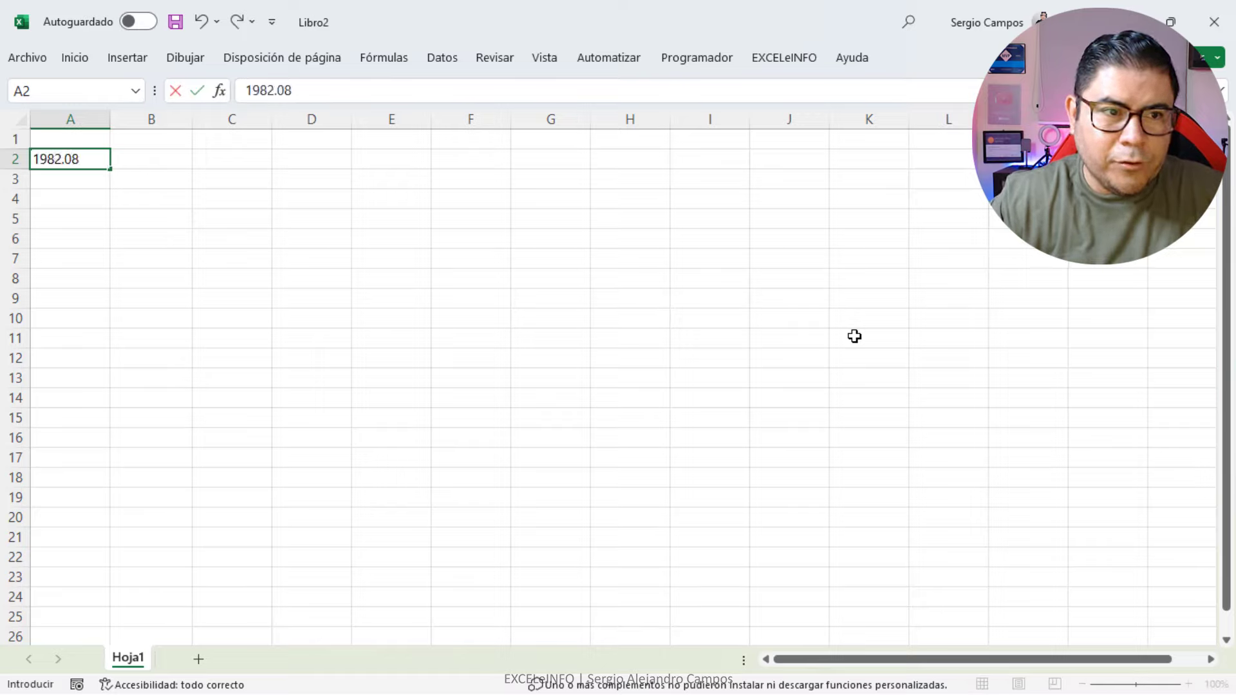
{"action": "key", "text": "Return"}
{"action": "key", "text": "Up"}
{"action": "key", "text": "Right"}
{"action": "type", "text": "="}
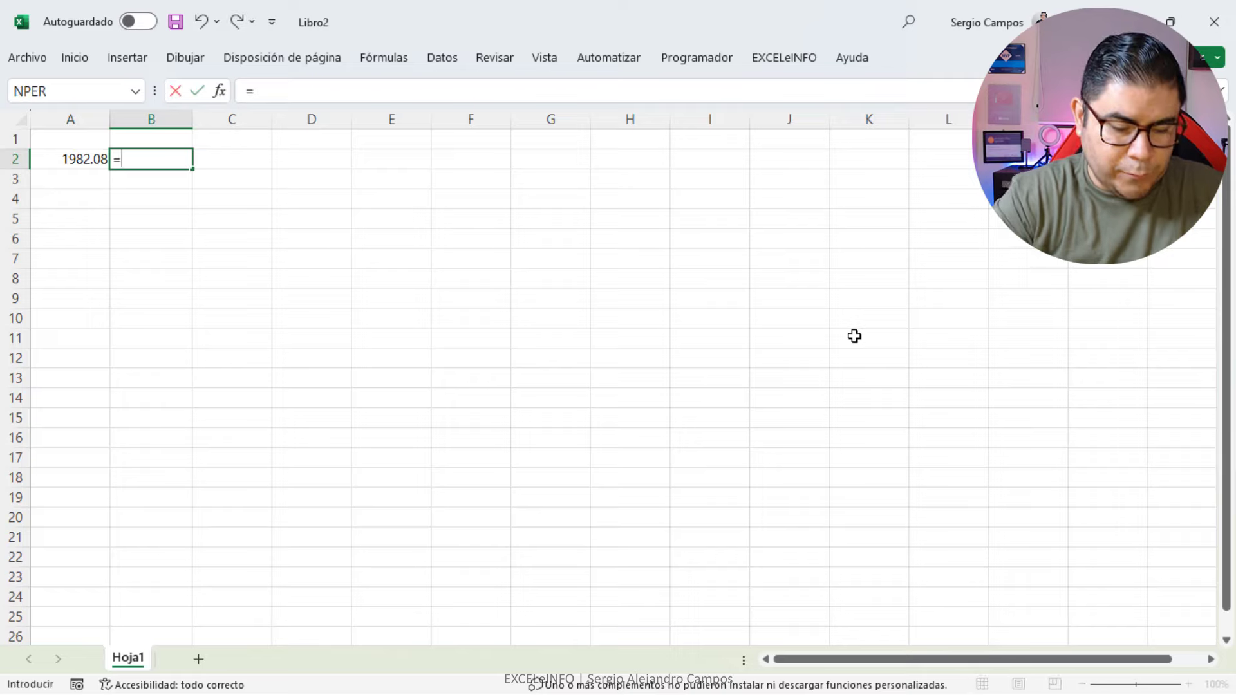
{"action": "type", "text": "cm"}
{"action": "key", "text": "Tab"}
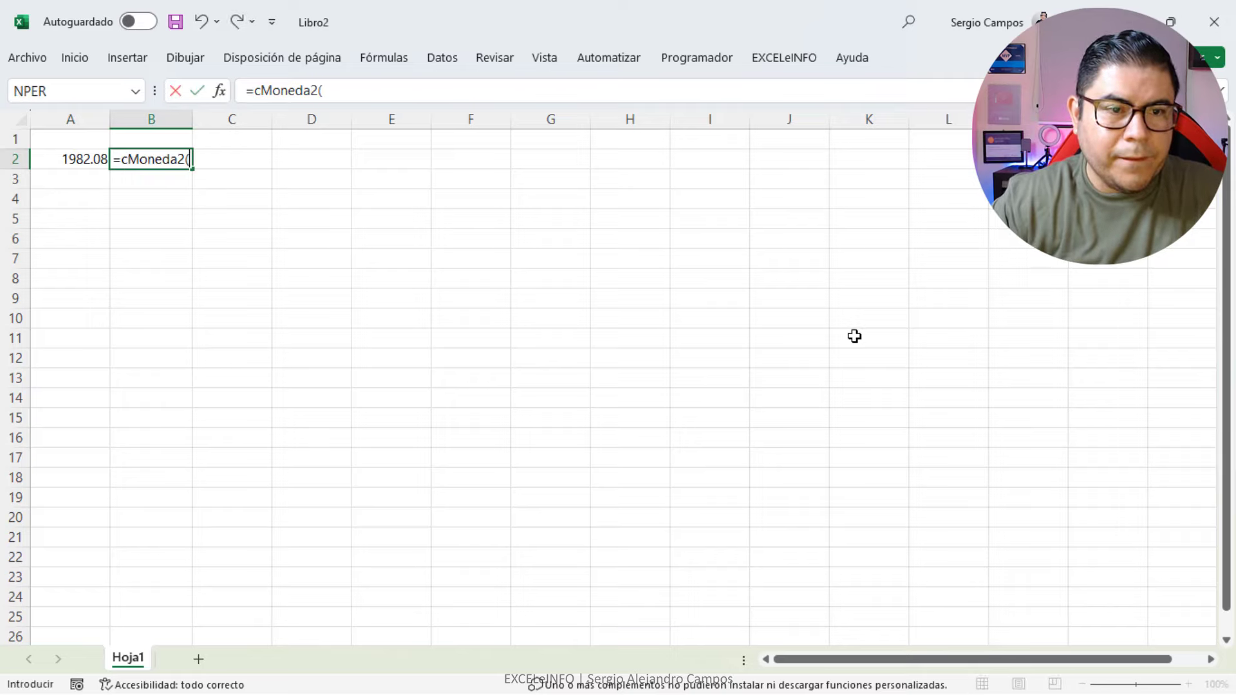
Fill cMoneda2 arguments Num A2, TipoCambio1 Dólar, TipoCambio2 Dólares, Centavos 0, and accept.
{"action": "left_click", "coordinate": [221, 95]}
{"action": "left_click_drag", "start_coordinate": [515, 315], "coordinate": [515, 204]}
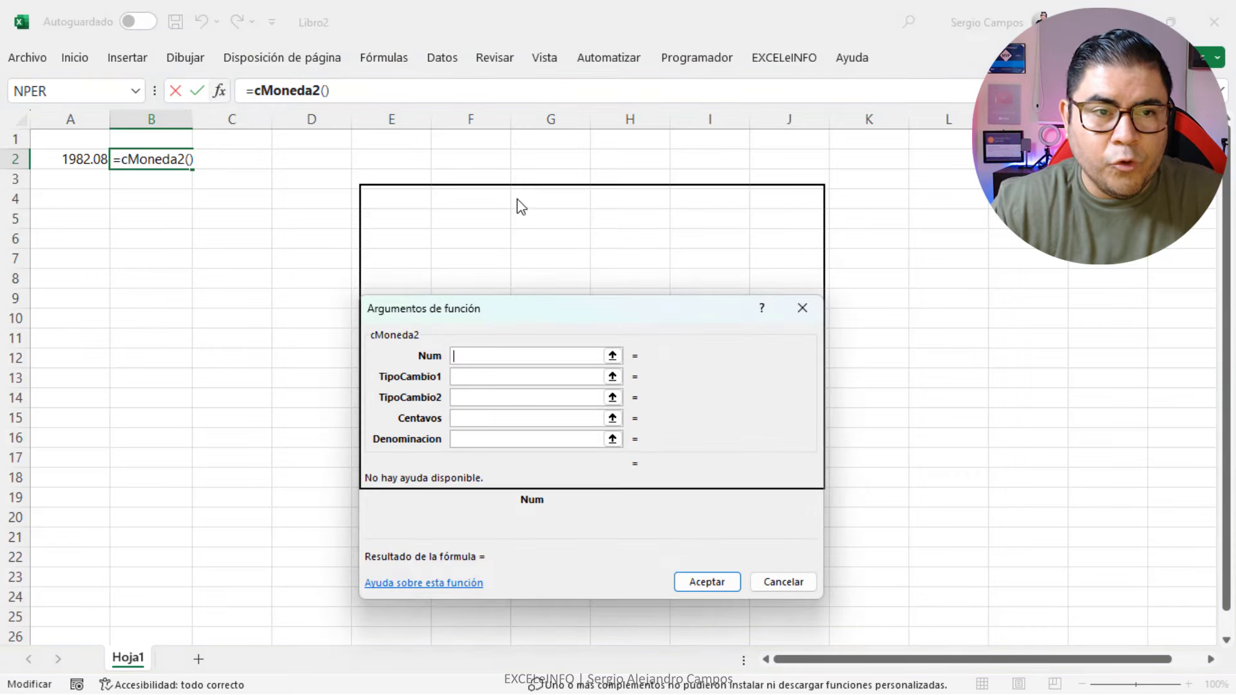
{"action": "left_click", "coordinate": [101, 168]}
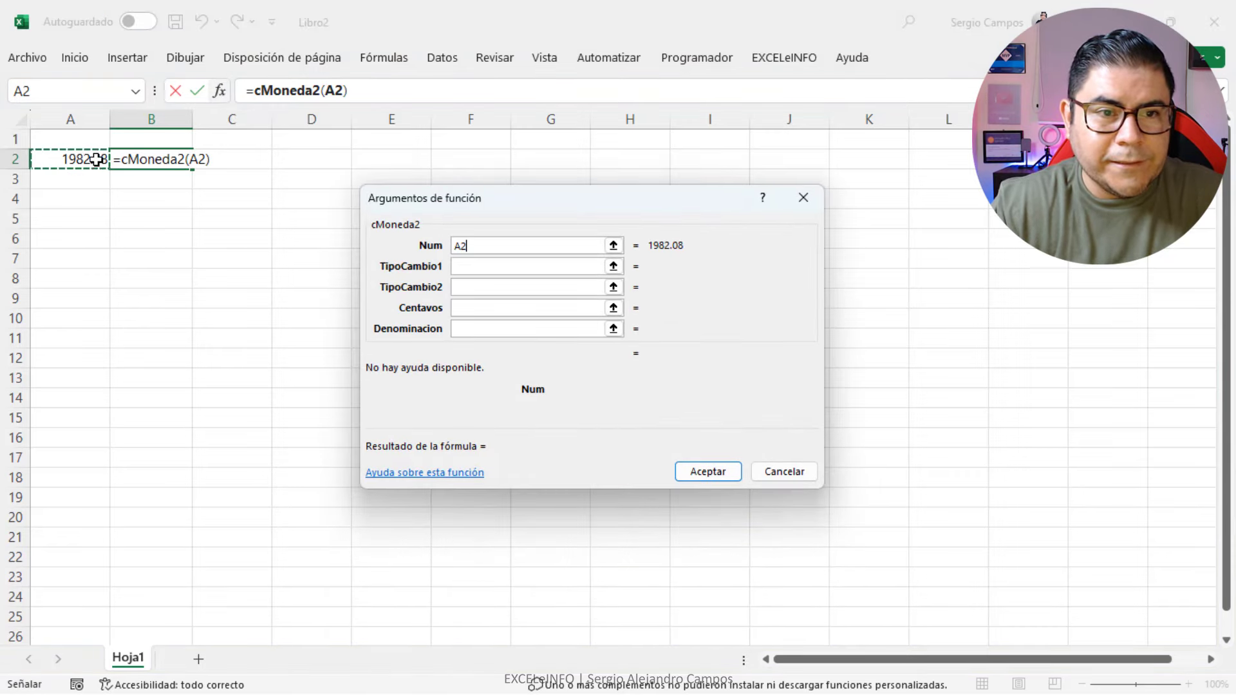
{"action": "left_click", "coordinate": [490, 266]}
{"action": "type", "text": "Dó"}
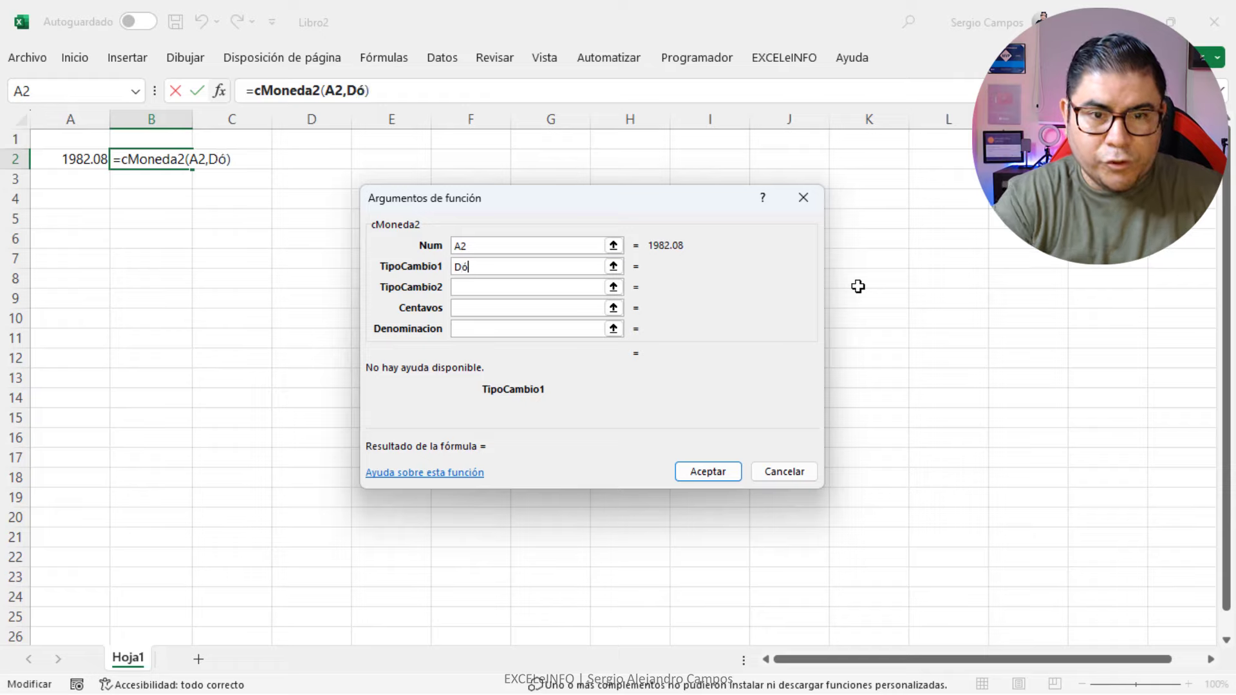
{"action": "type", "text": "lare"}
{"action": "key", "text": "BackSpace"}
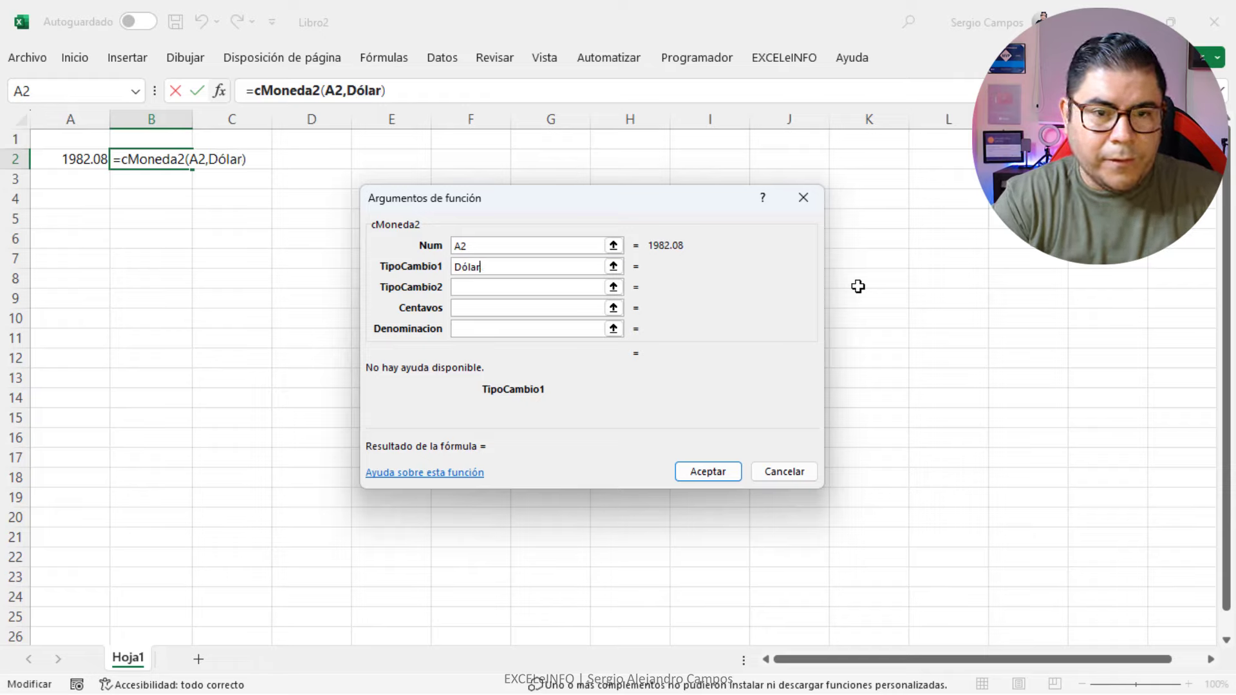
{"action": "key", "text": "Tab"}
{"action": "type", "text": "Dólare"}
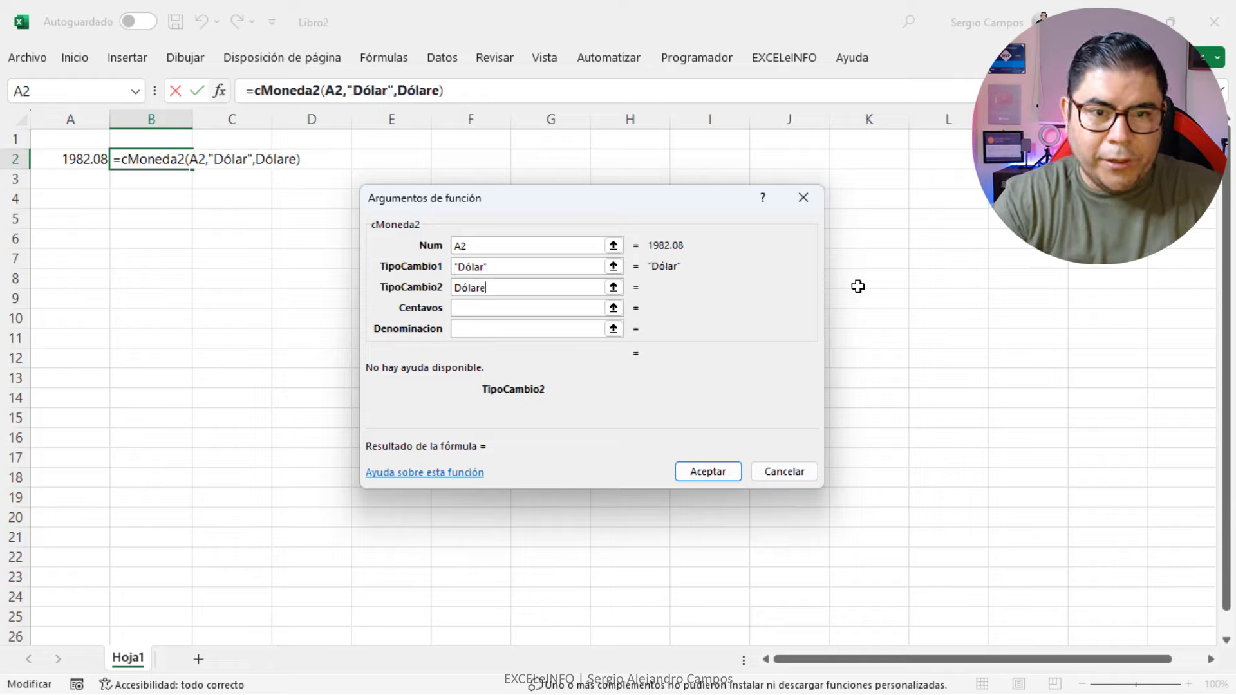
{"action": "type", "text": "s"}
{"action": "key", "text": "Tab"}
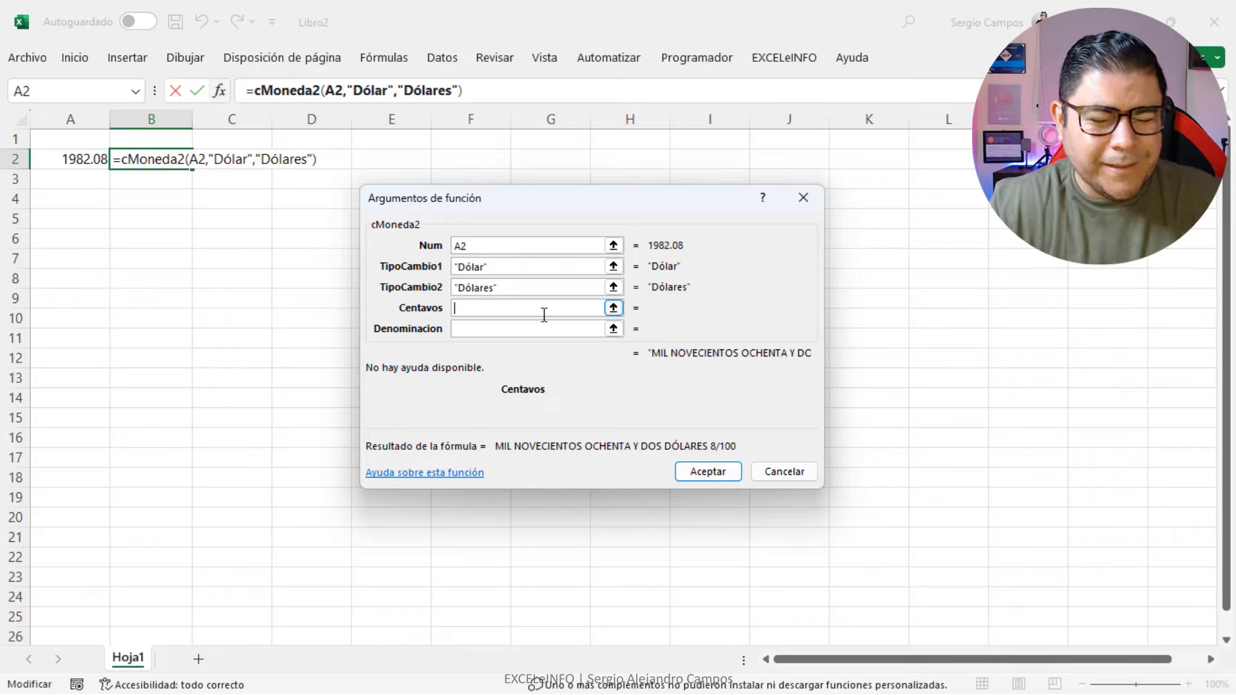
{"action": "type", "text": "0"}
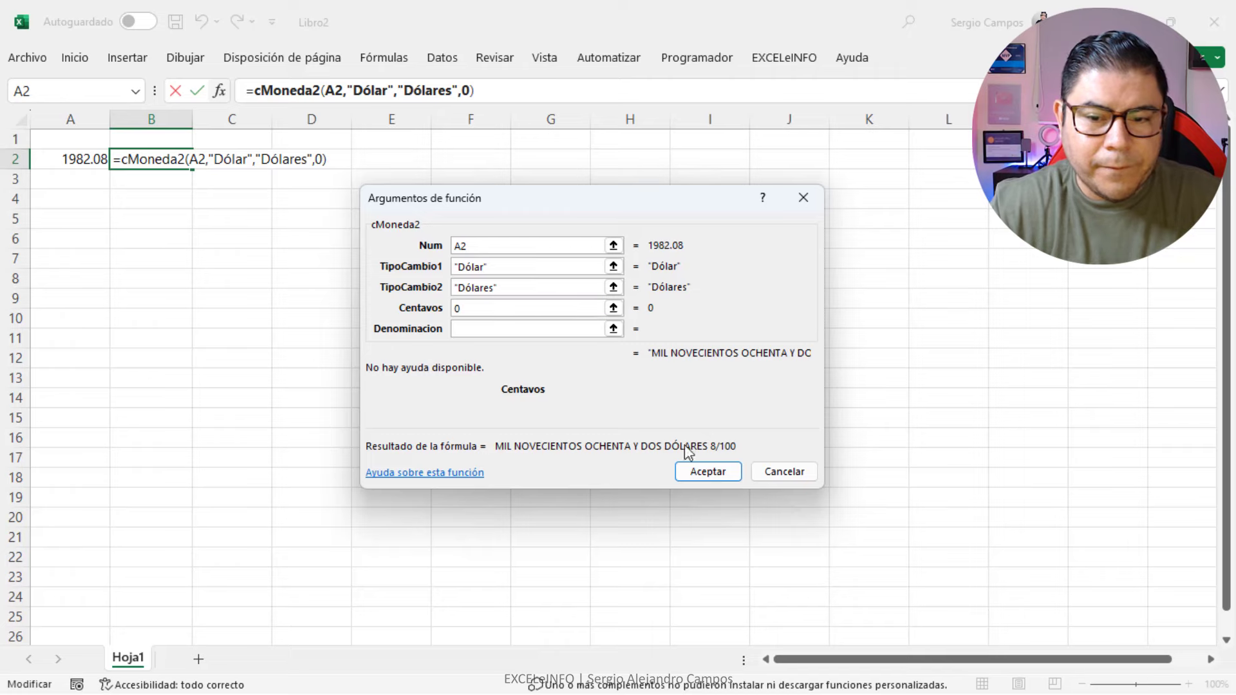
{"action": "left_click", "coordinate": [707, 472]}
{"action": "left_click", "coordinate": [152, 180]}
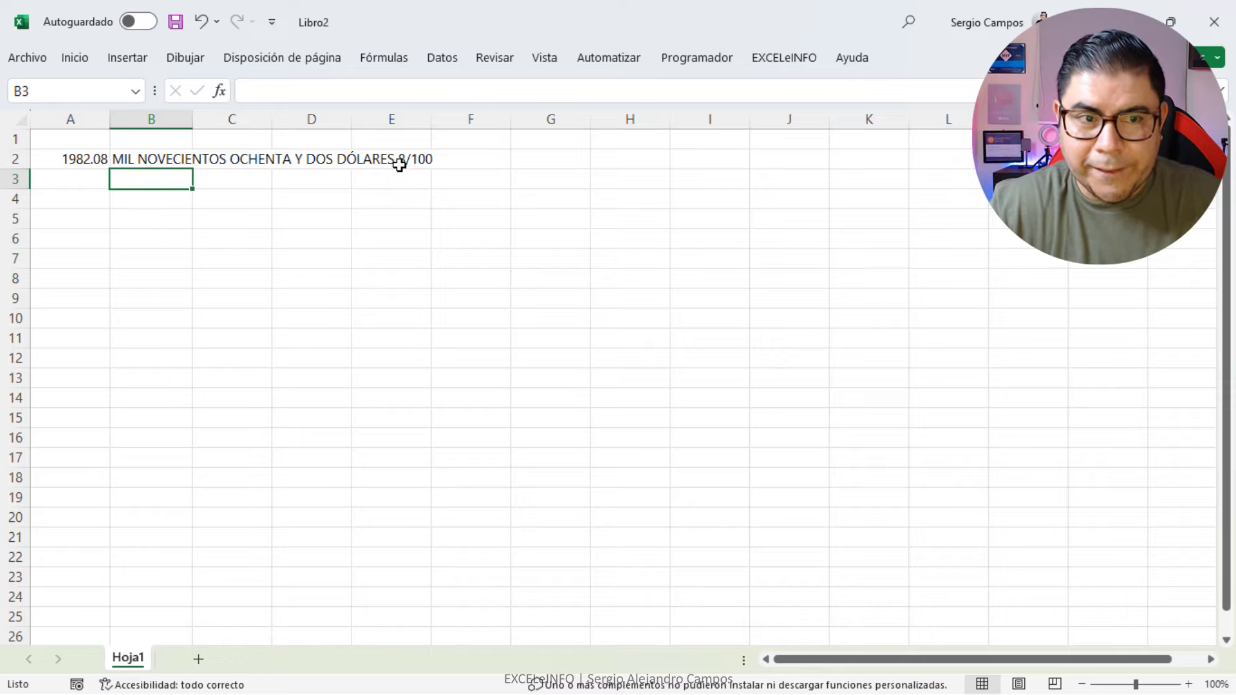
Change the B2 formula's Centavos argument from 0 to 1.
{"action": "double_click", "coordinate": [177, 158]}
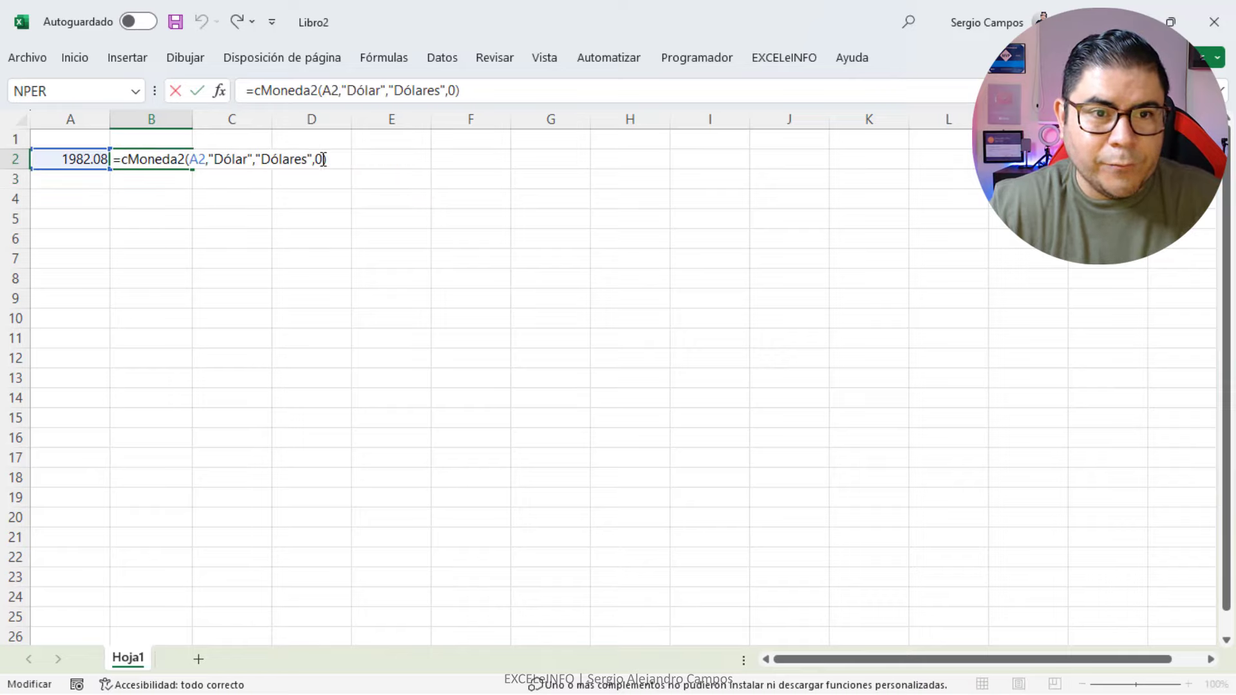
{"action": "type", "text": "1"}
{"action": "key", "text": "Return"}
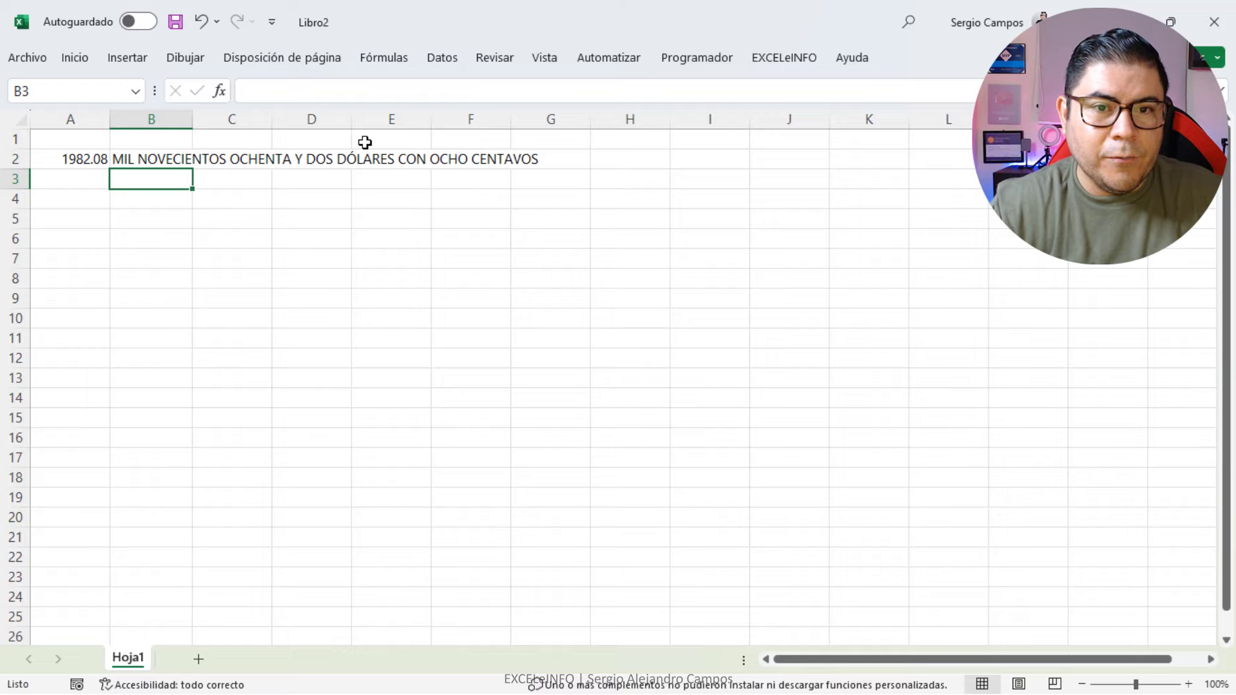
Copy the cMoneda2 formula in B2 and open new blank workbook Libro3.
{"action": "key", "text": "Up"}
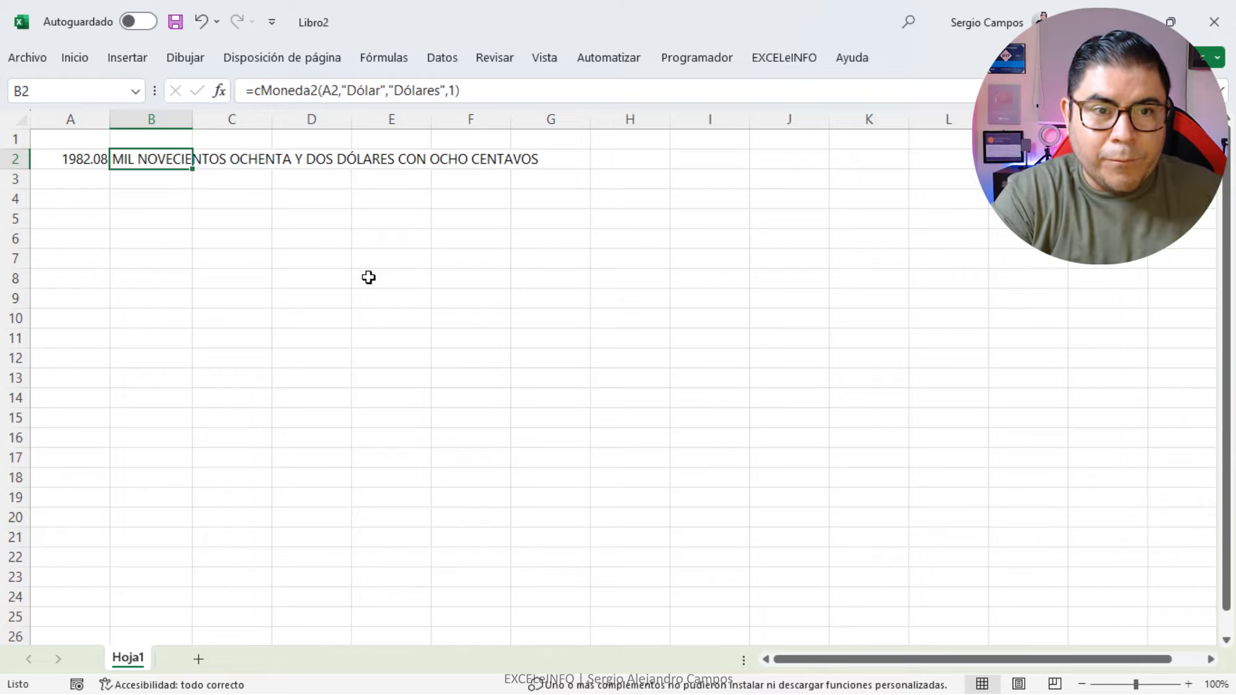
{"action": "key", "text": "ctrl+c"}
{"action": "key", "text": "ctrl+n"}
{"action": "key", "text": "Down"}
{"action": "key", "text": "Down"}
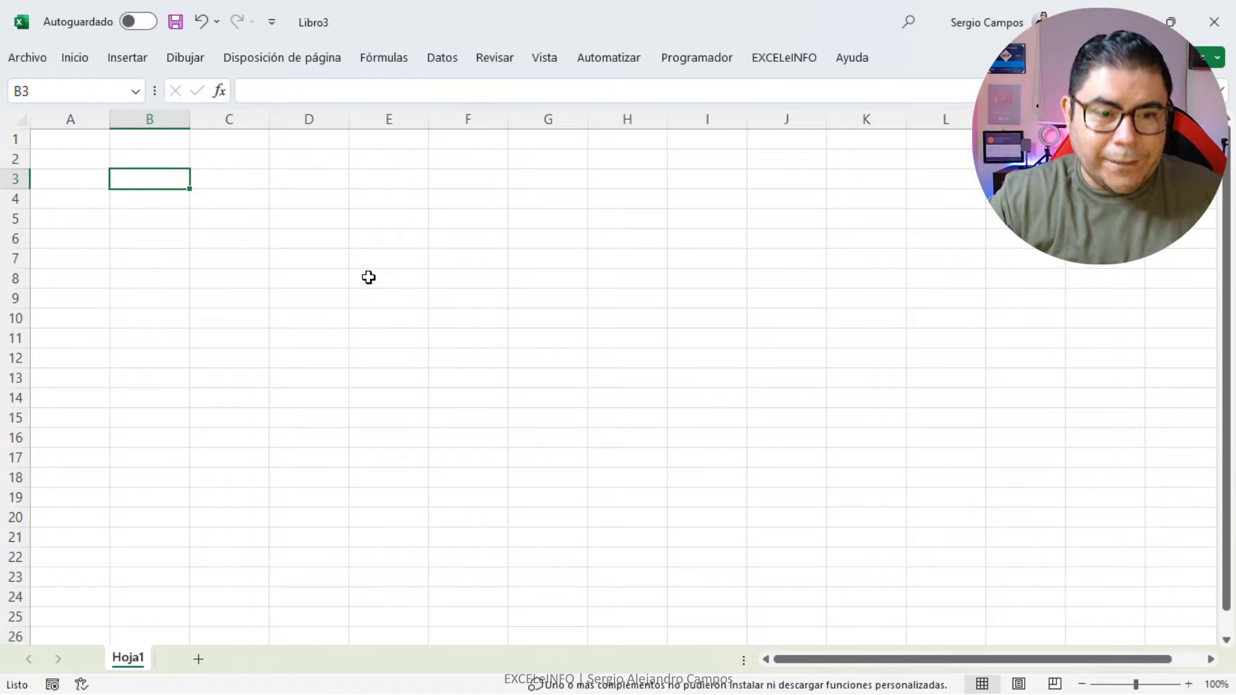
{"action": "type", "text": "=cm"}
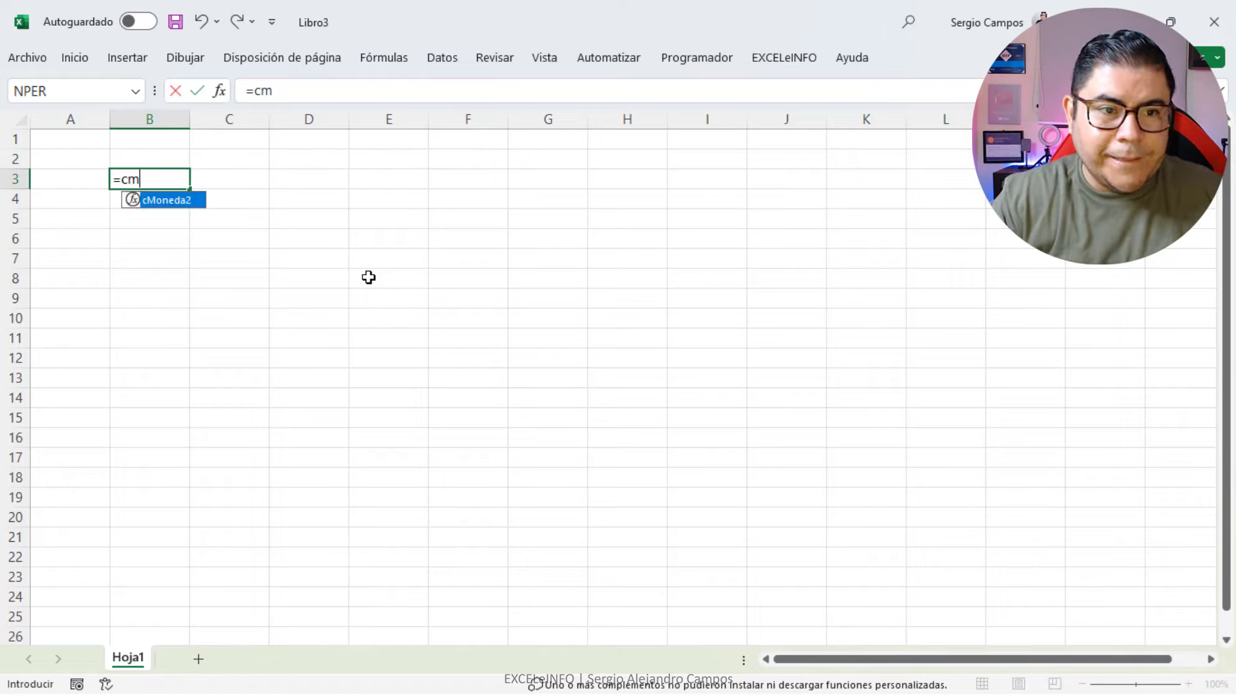
{"action": "key", "text": "Tab"}
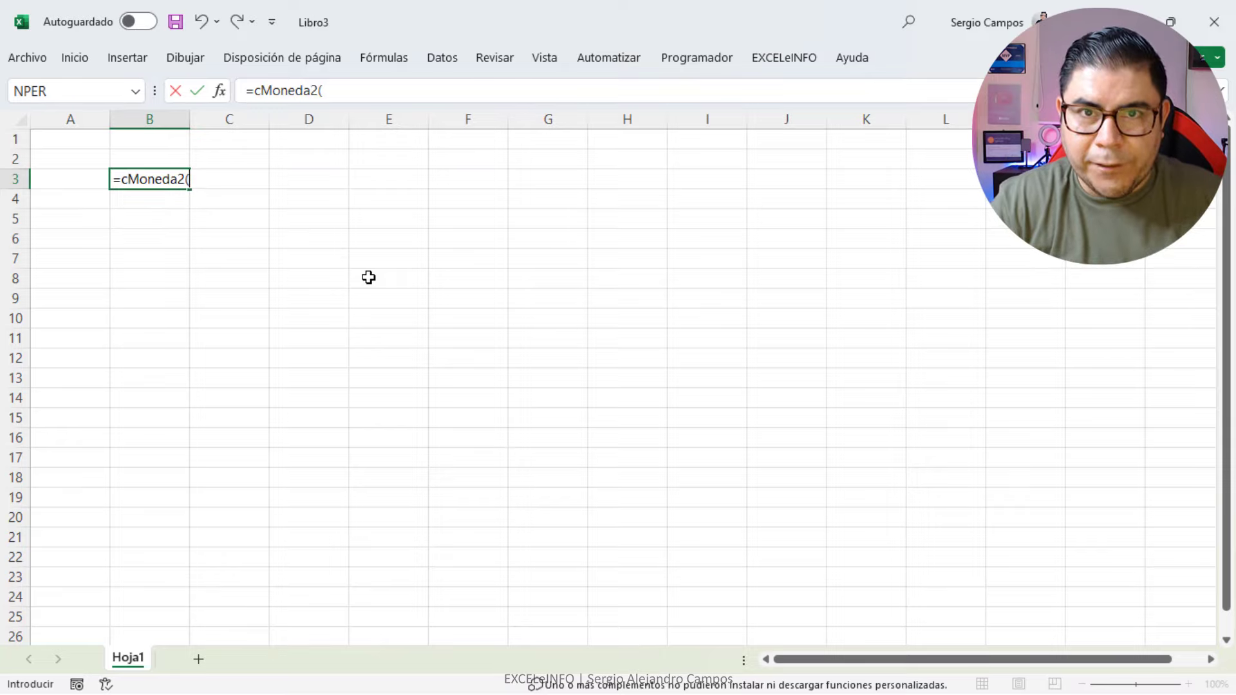
{"action": "key", "text": "Escape"}
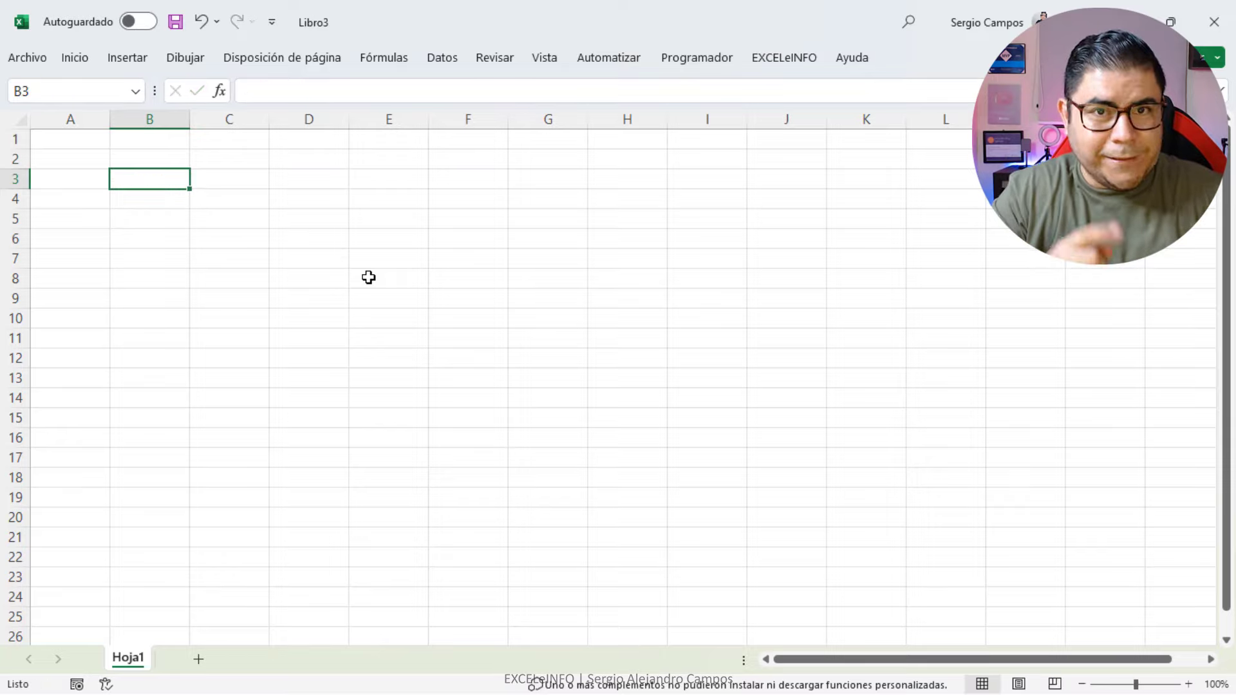